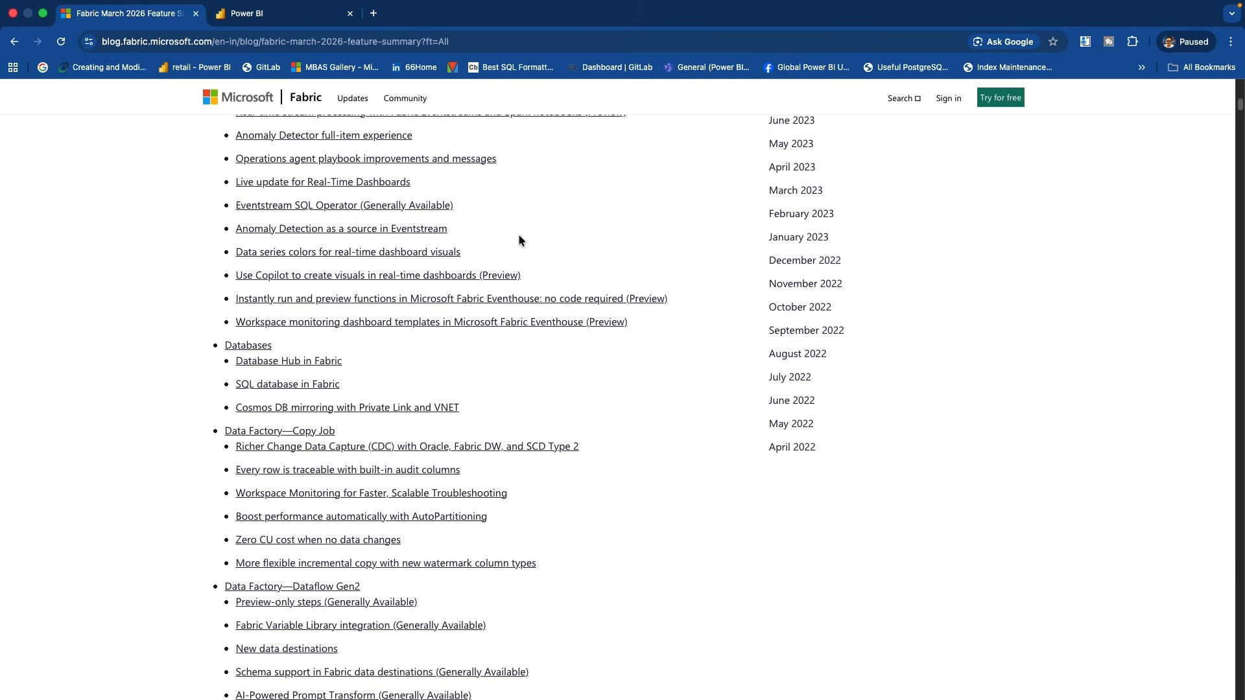
Go to the New data destinations section listed under Data Factory—Dataflow Gen2 in the Fabric March 2026 feature summary
scroll(485, 274, "down", 4)
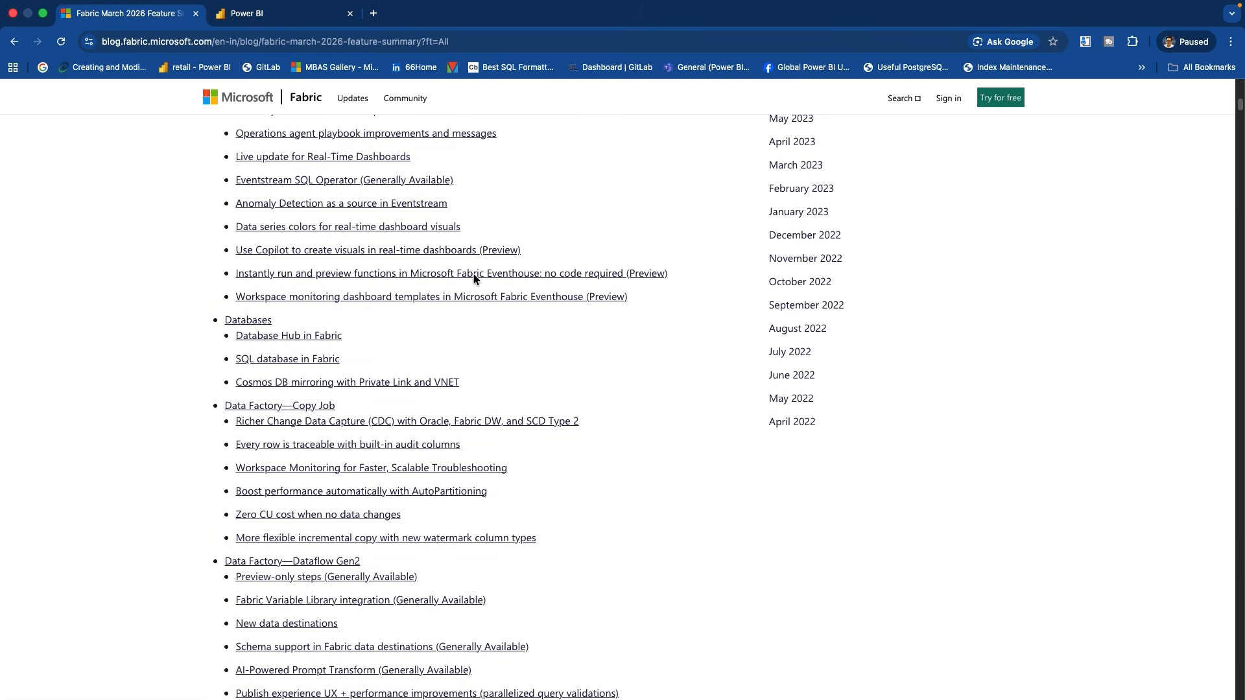
scroll(473, 278, "down", 6)
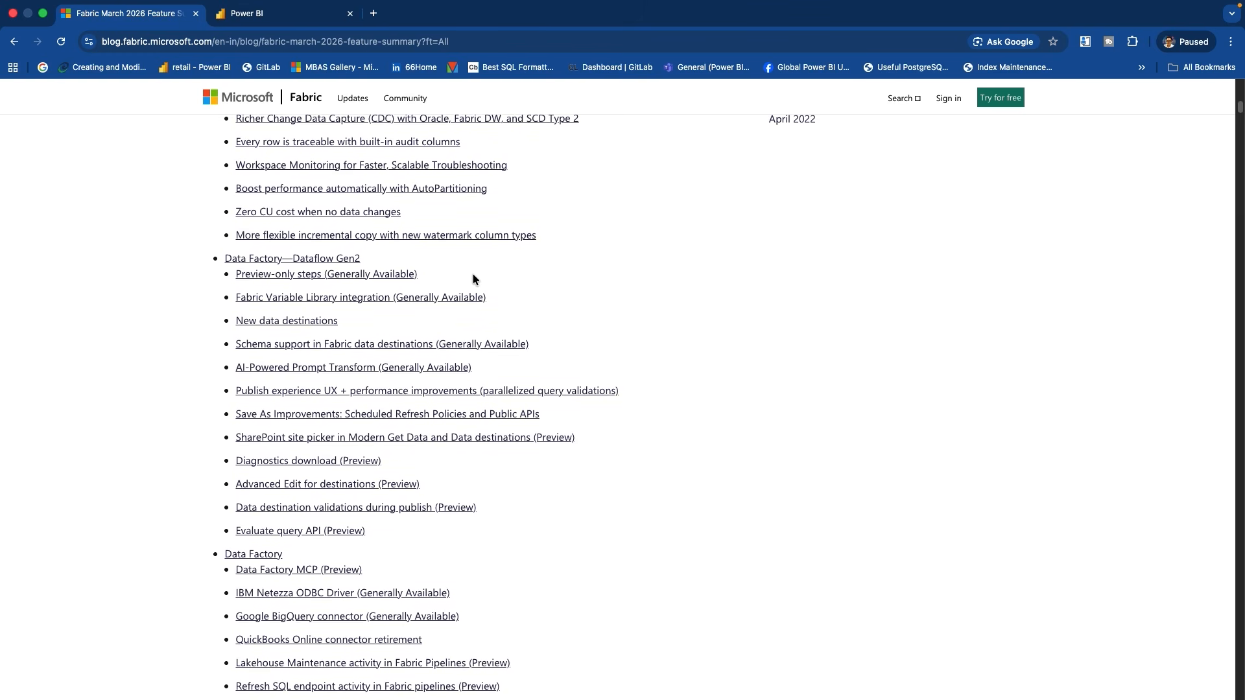
scroll(473, 281, "down", 2)
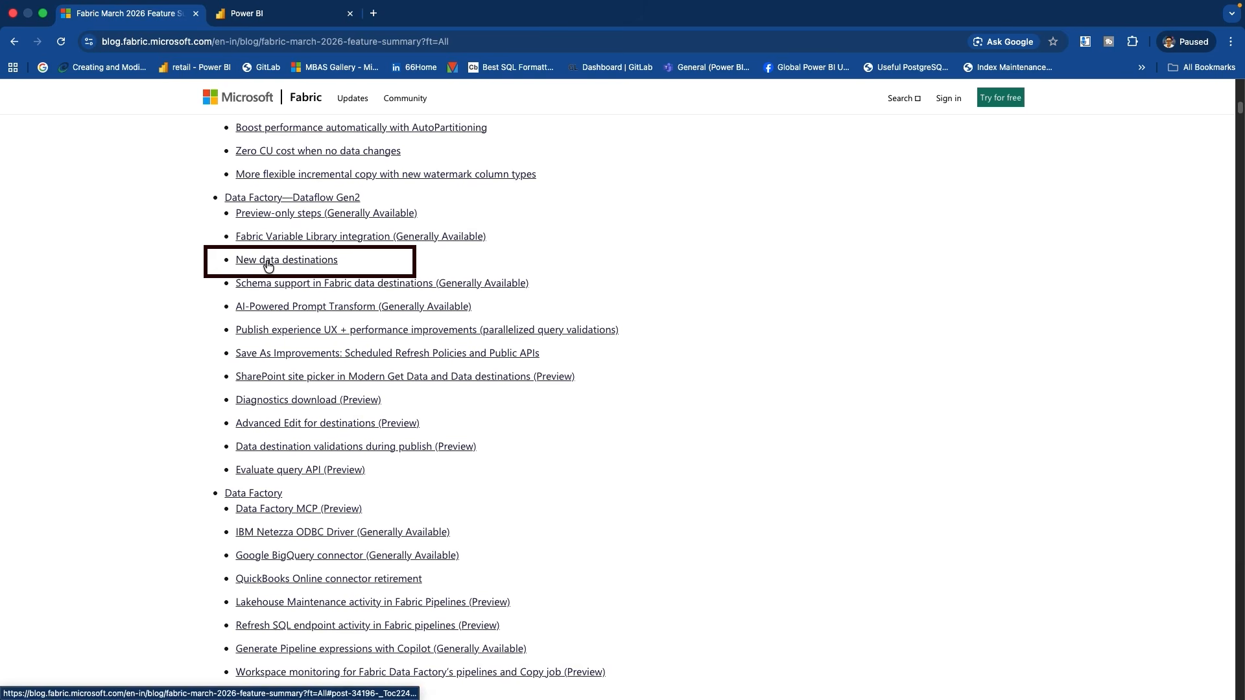
left_click(268, 266)
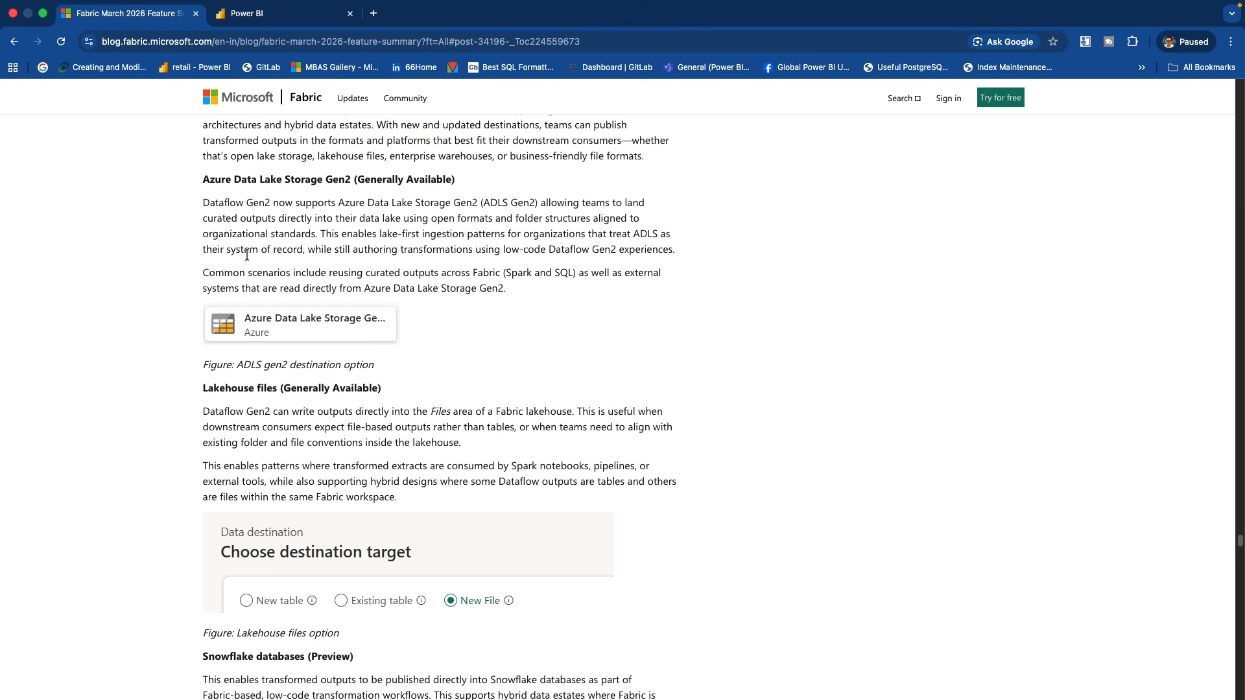
Read about the Dataflow Gen2 destinations: Azure Data Lake Storage Gen2, Lakehouse files, Snowflake databases, Excel files, and schema support
scroll(391, 285, "up", 1)
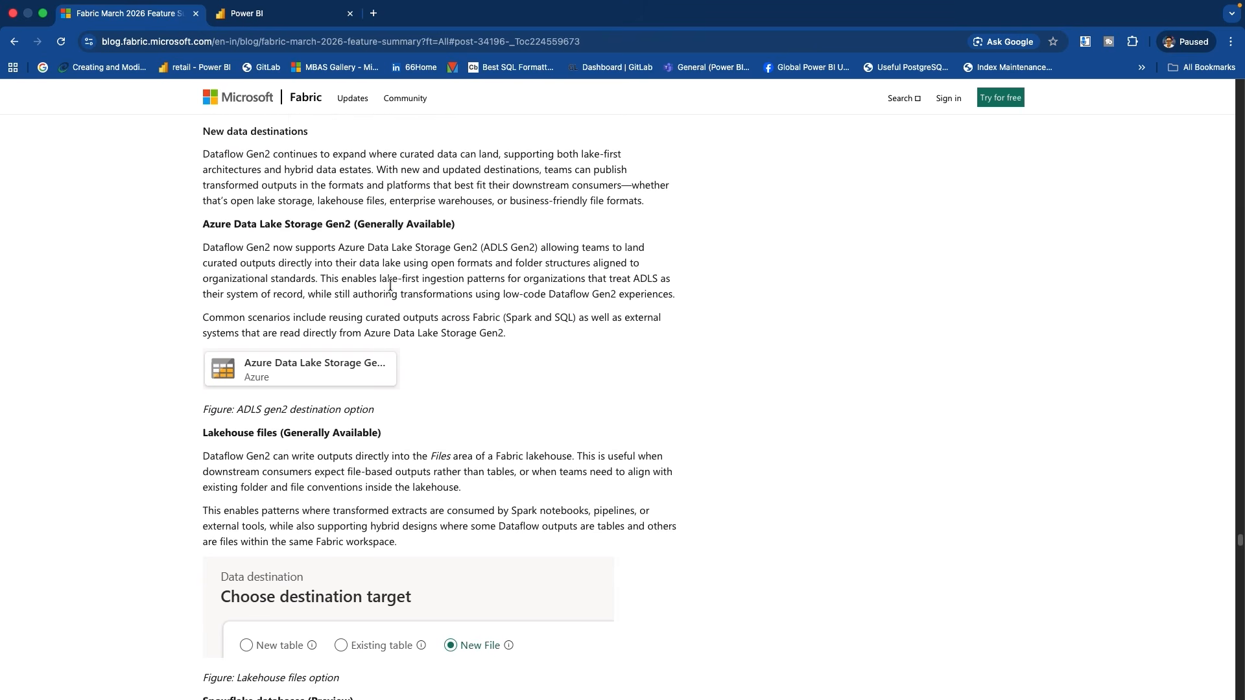
scroll(390, 285, "up", 1)
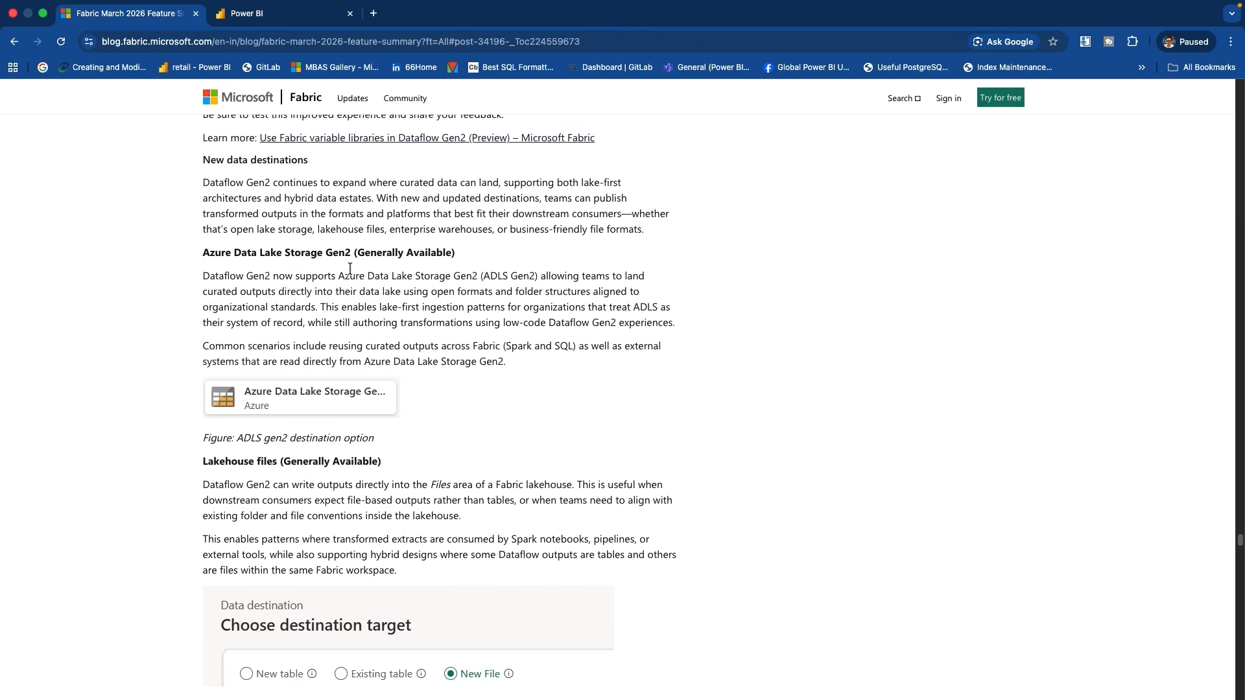
scroll(350, 274, "down", 1)
scroll(350, 274, "down", 5)
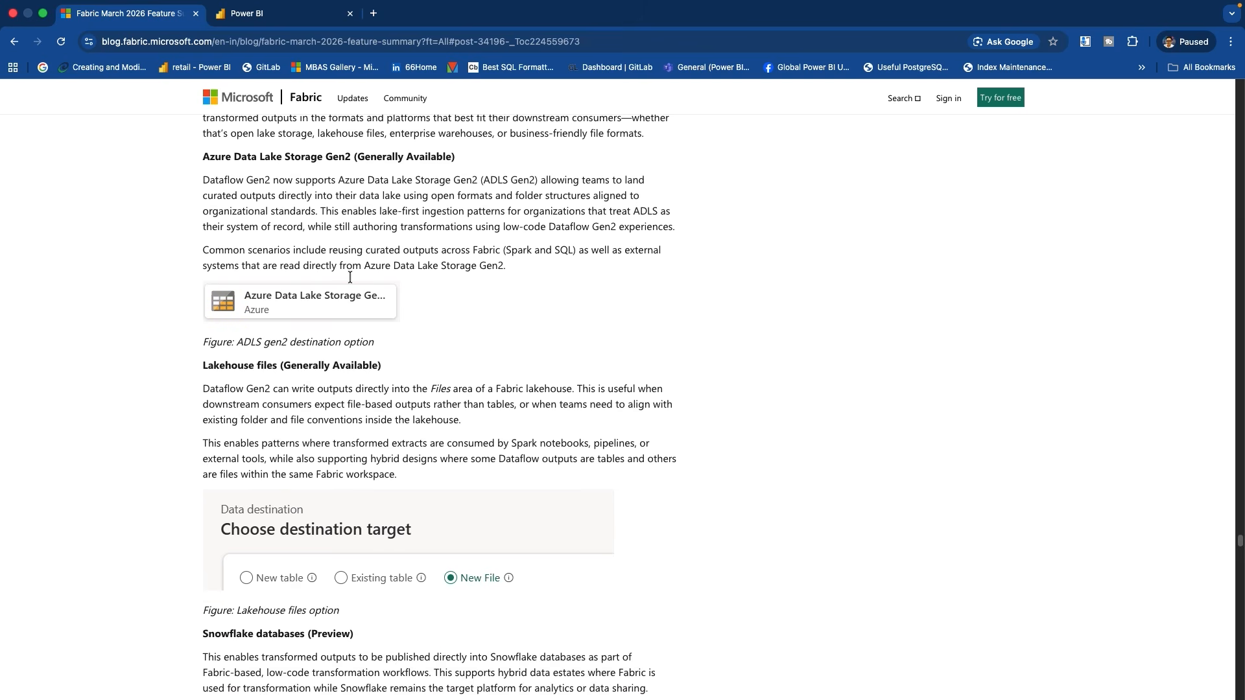
scroll(350, 277, "down", 3)
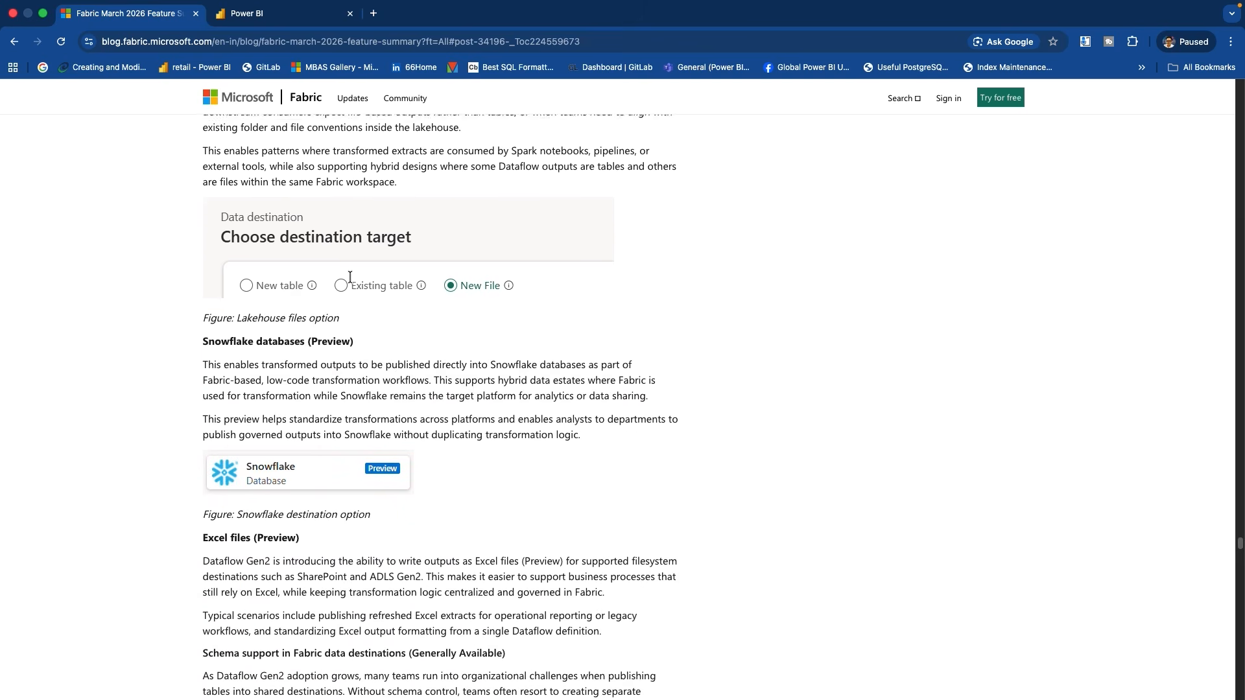
scroll(349, 275, "down", 4)
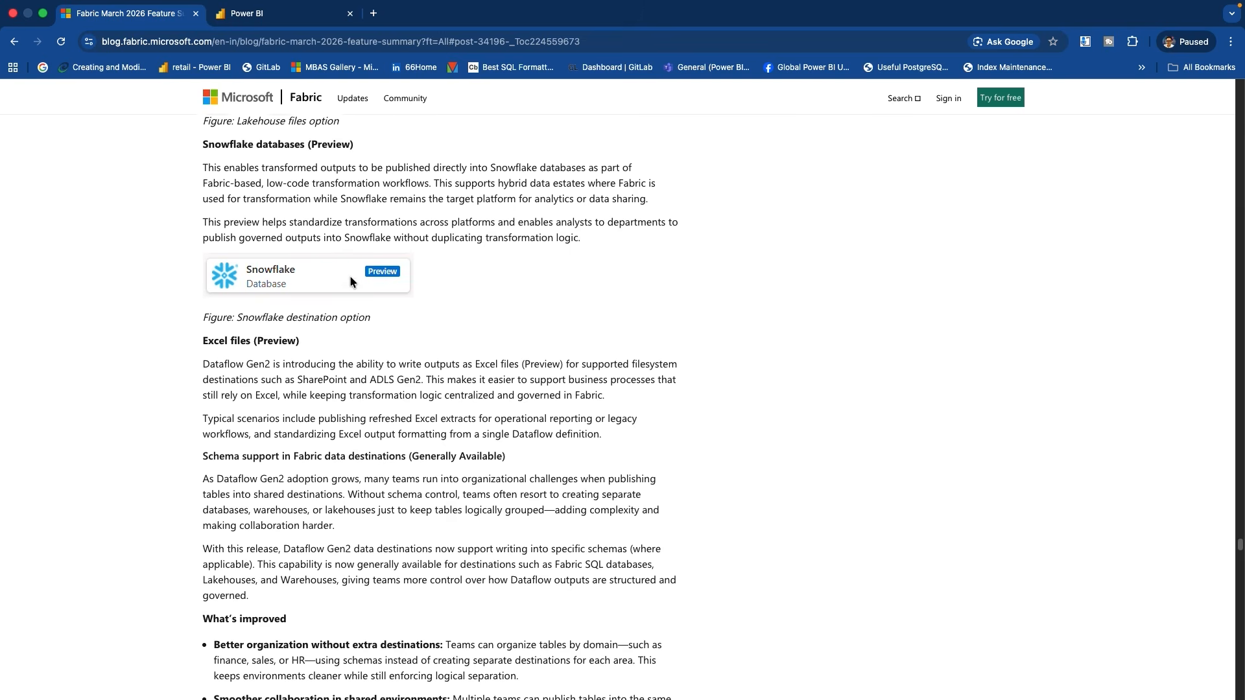
scroll(349, 311, "down", 1)
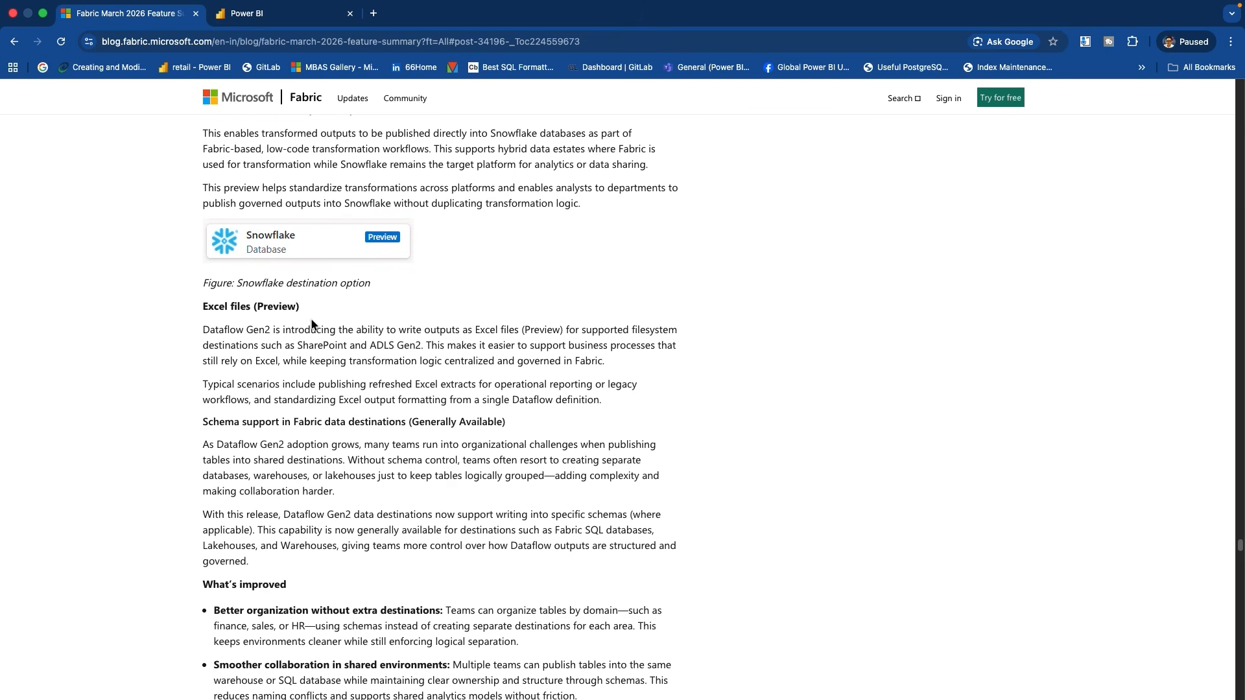
scroll(311, 324, "down", 2)
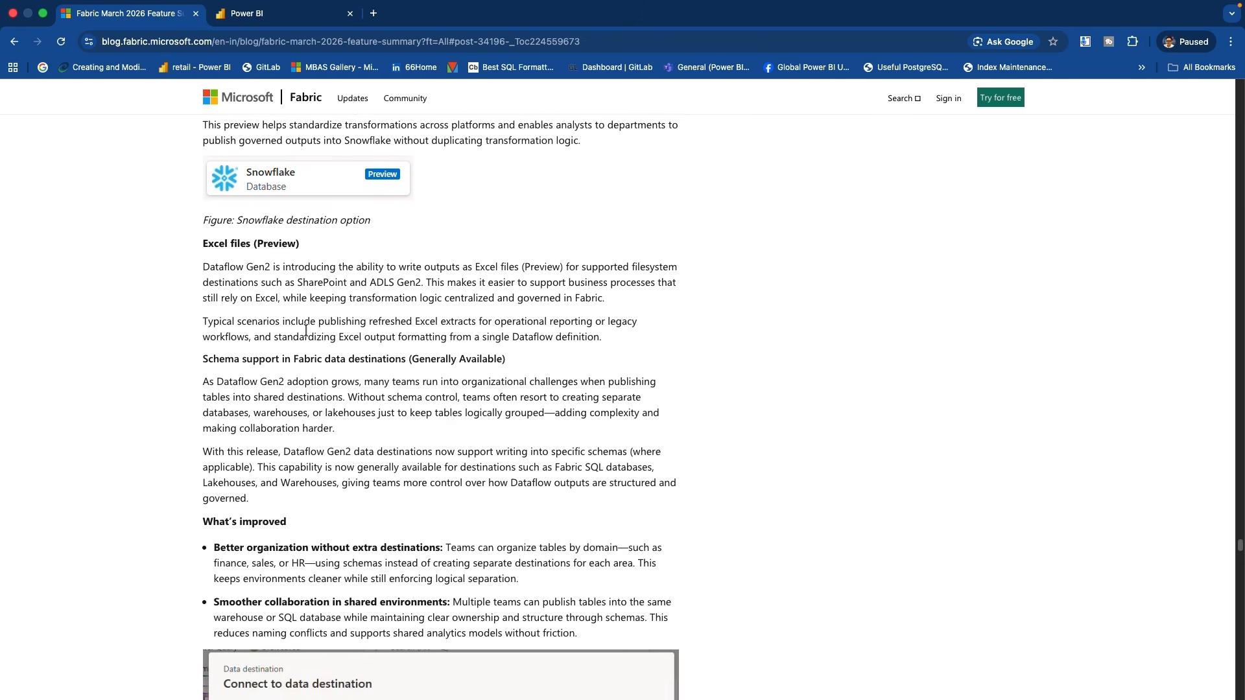
scroll(306, 331, "down", 10)
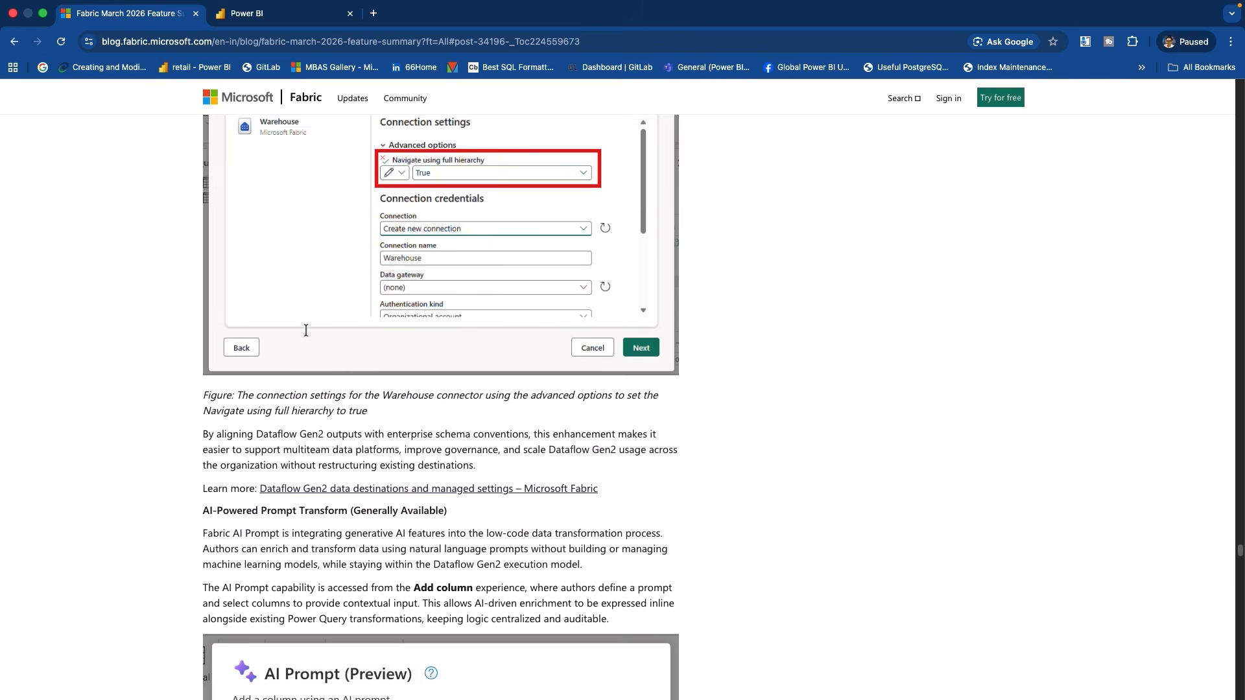
scroll(306, 331, "down", 3)
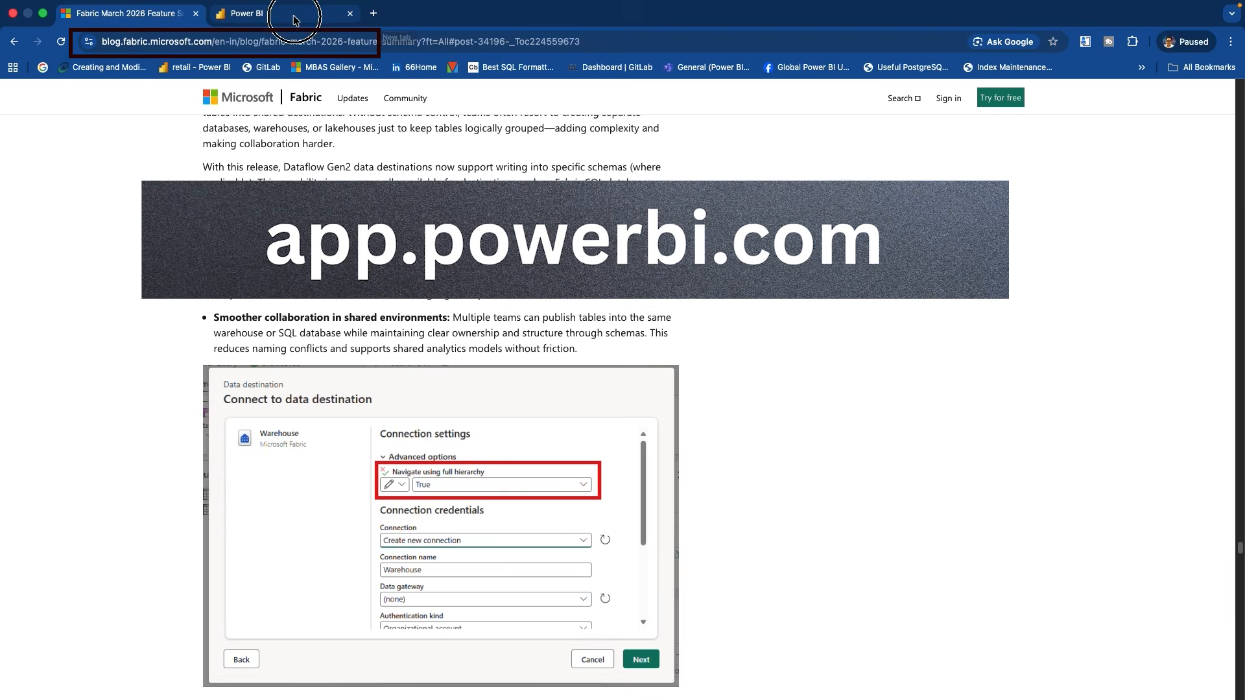
Switch to Power BI, search the workspaces for 01-GA, and open the 01-GA-Fabric workspace
key("ctrl+Tab")
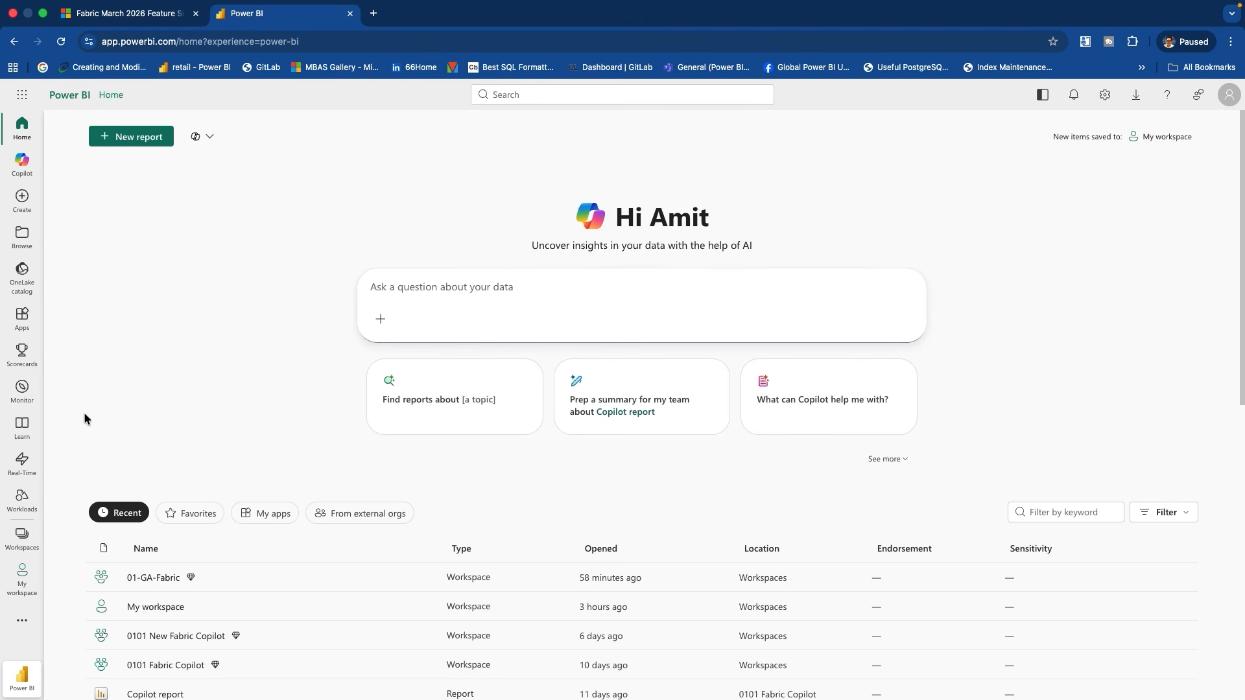
left_click(24, 540)
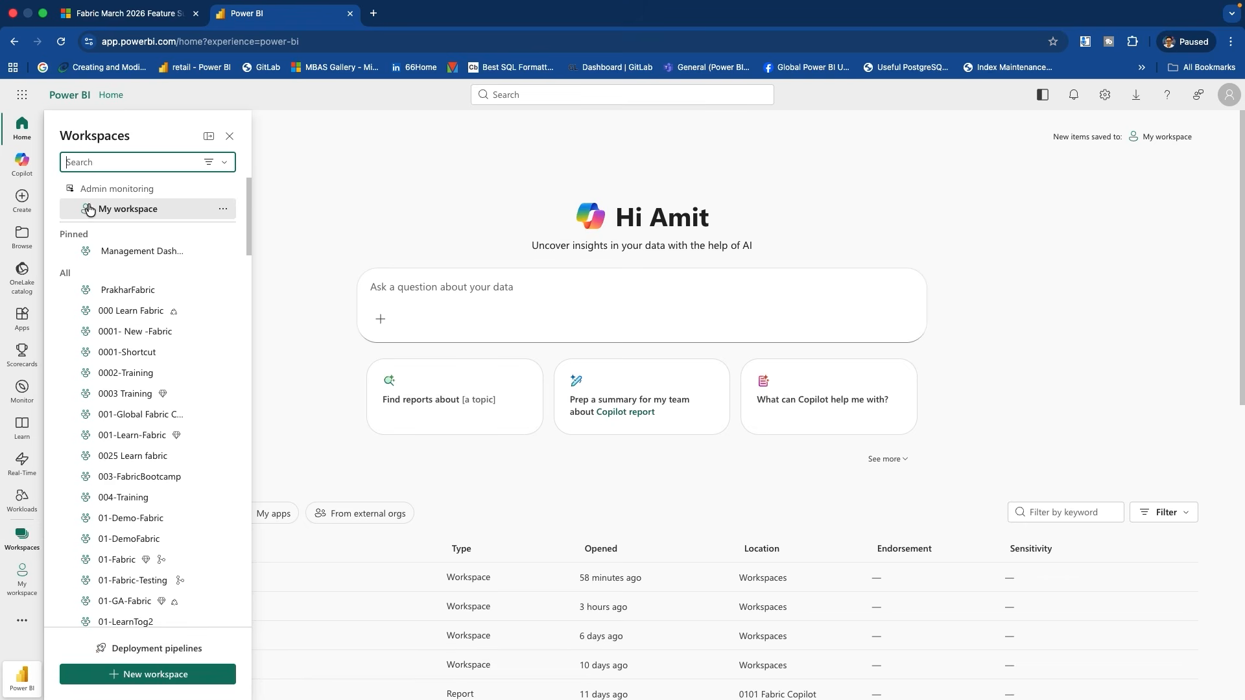
type("01-GA")
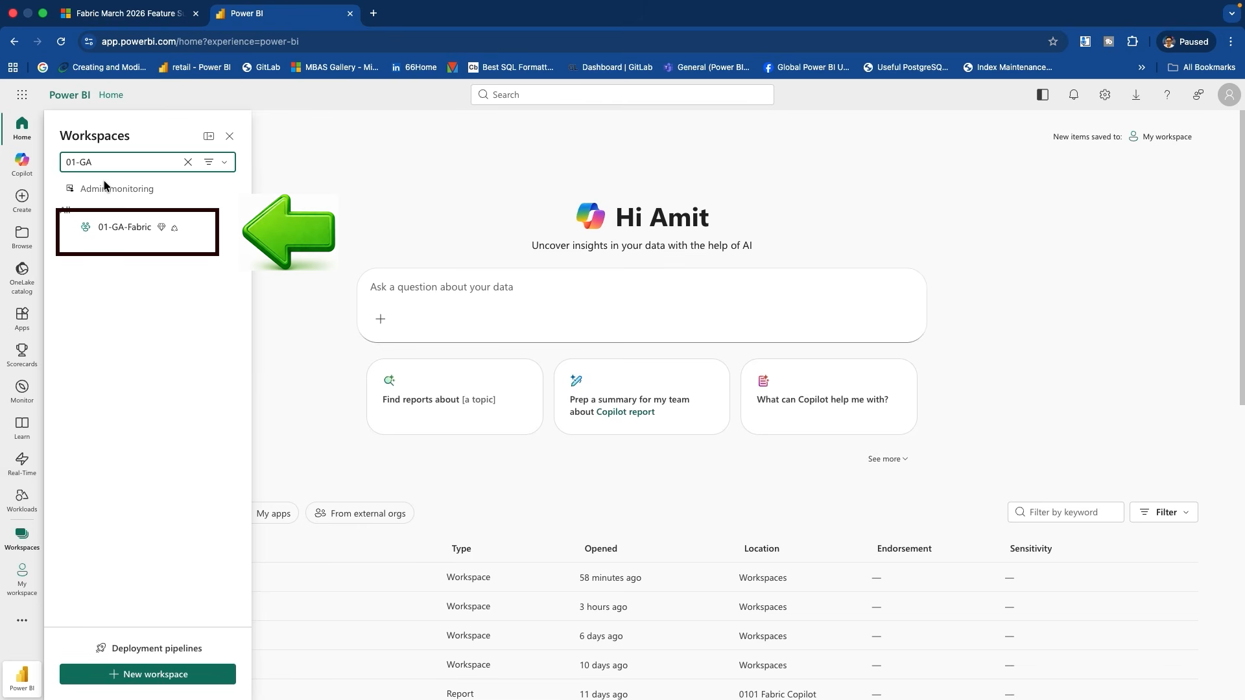
left_click(131, 229)
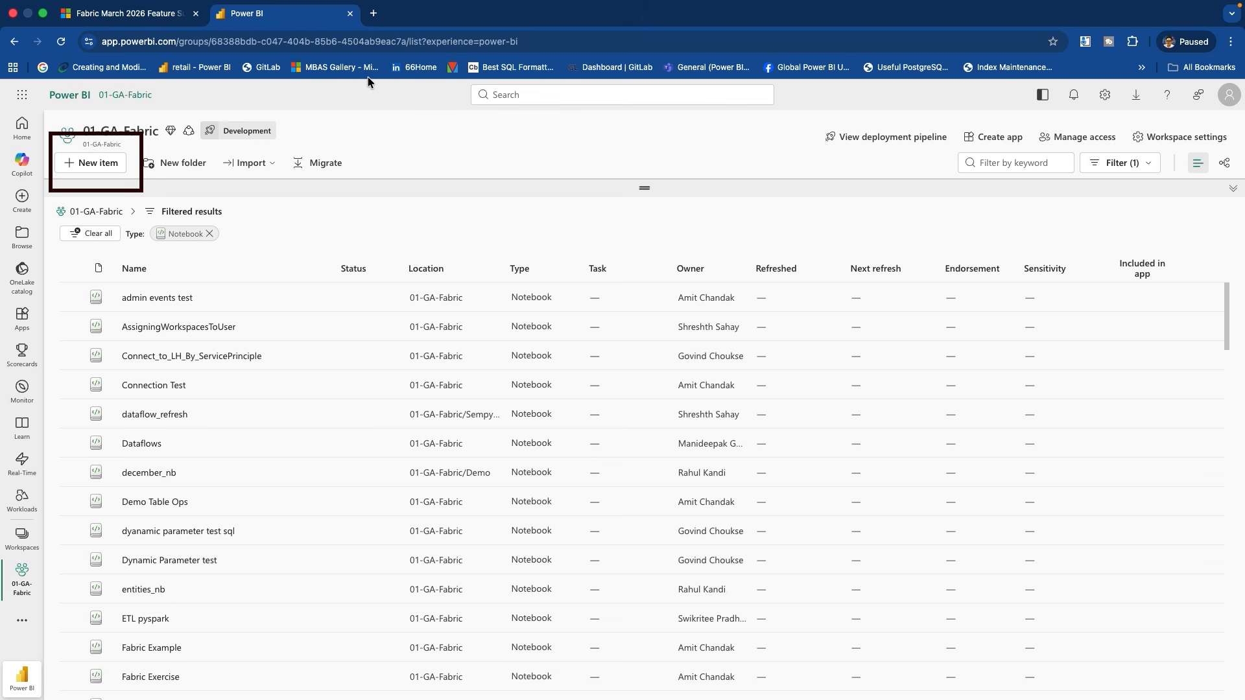
Open Sales Data for Fabric.xlsx in the powerbi GitHub repository in a new browser tab and copy its raw file link
left_click(375, 14)
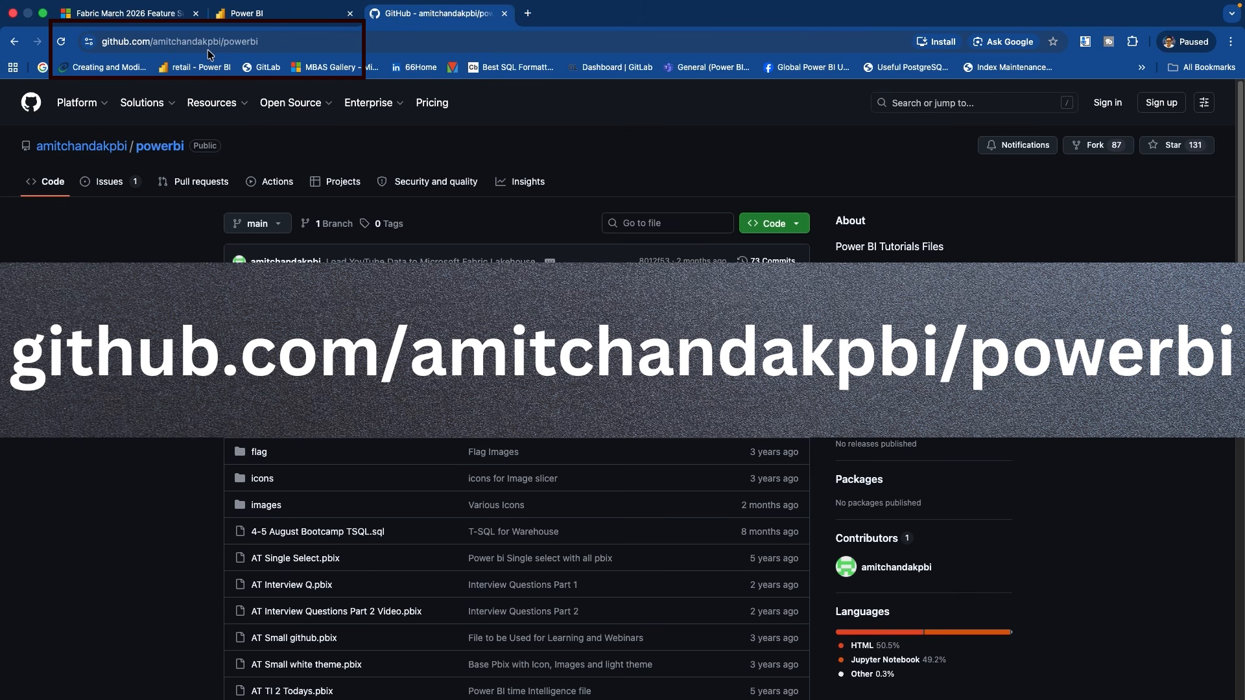
mouse_move(291, 102)
scroll(418, 383, "down", 4)
scroll(410, 388, "down", 10)
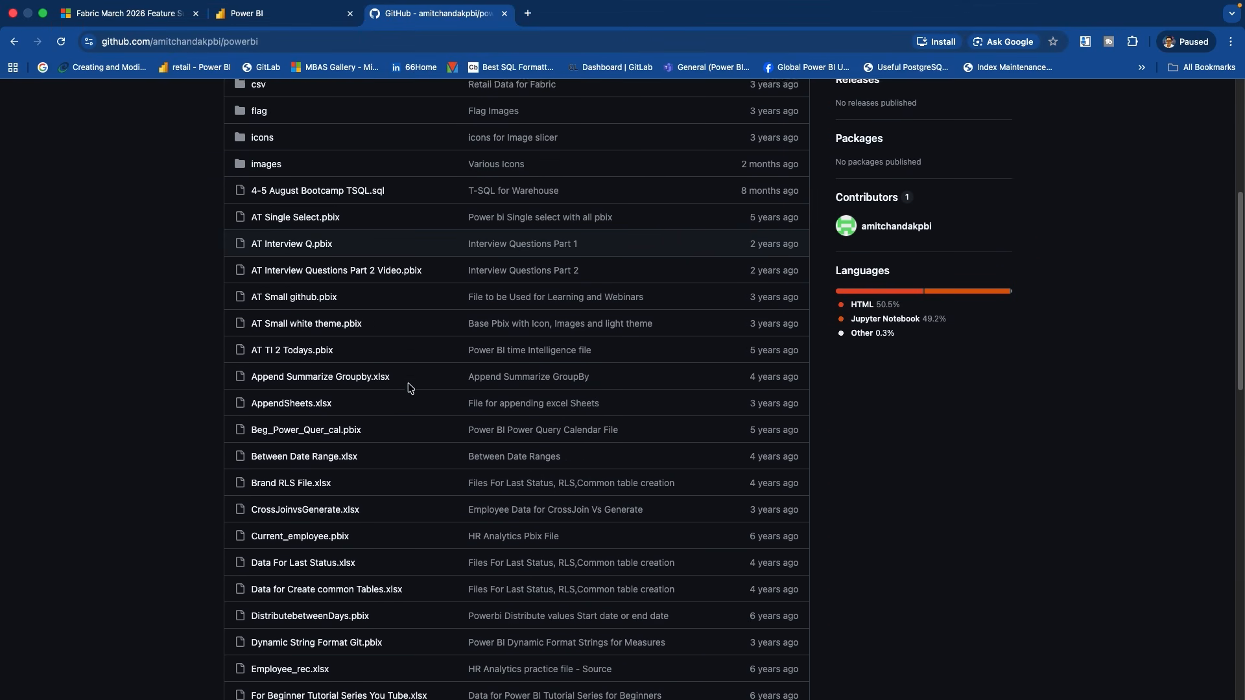
scroll(410, 386, "down", 6)
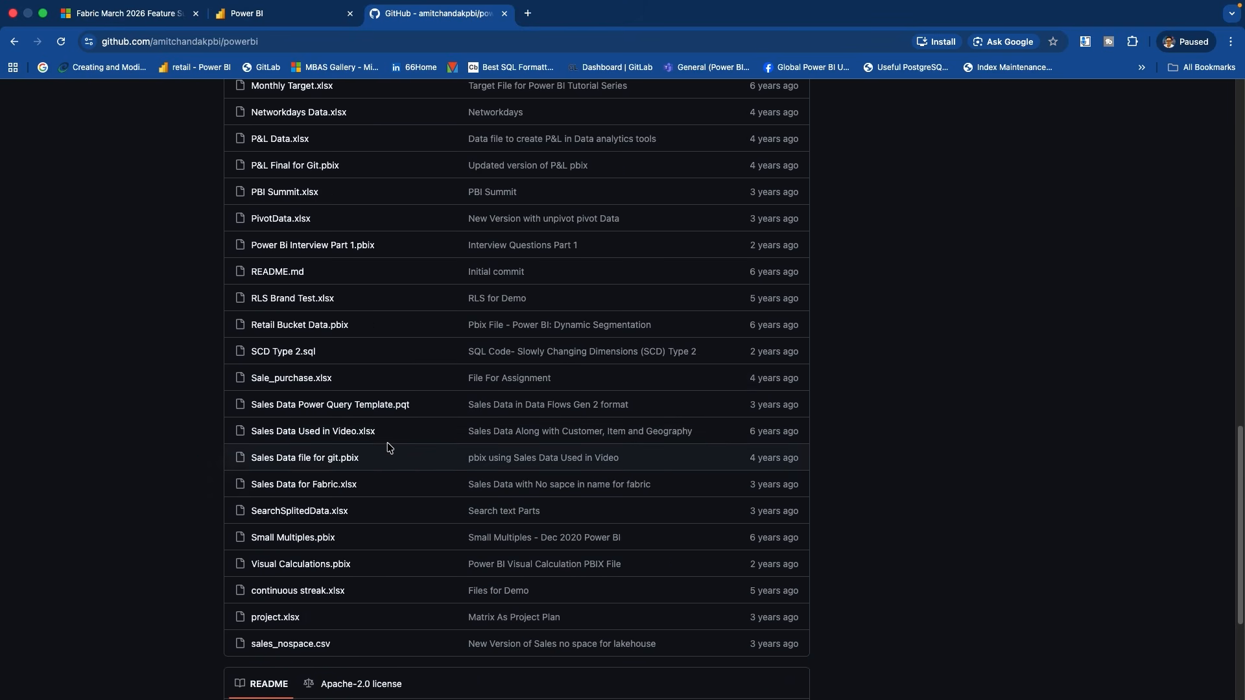
left_click(334, 490)
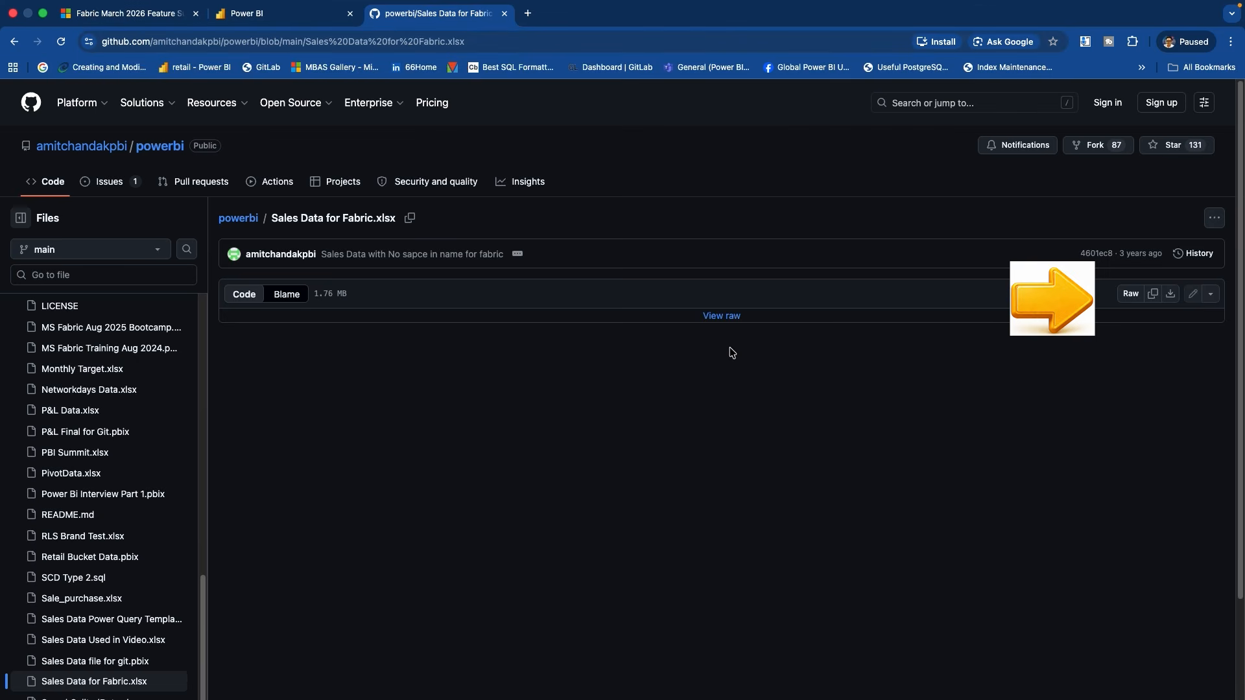
right_click(1124, 296)
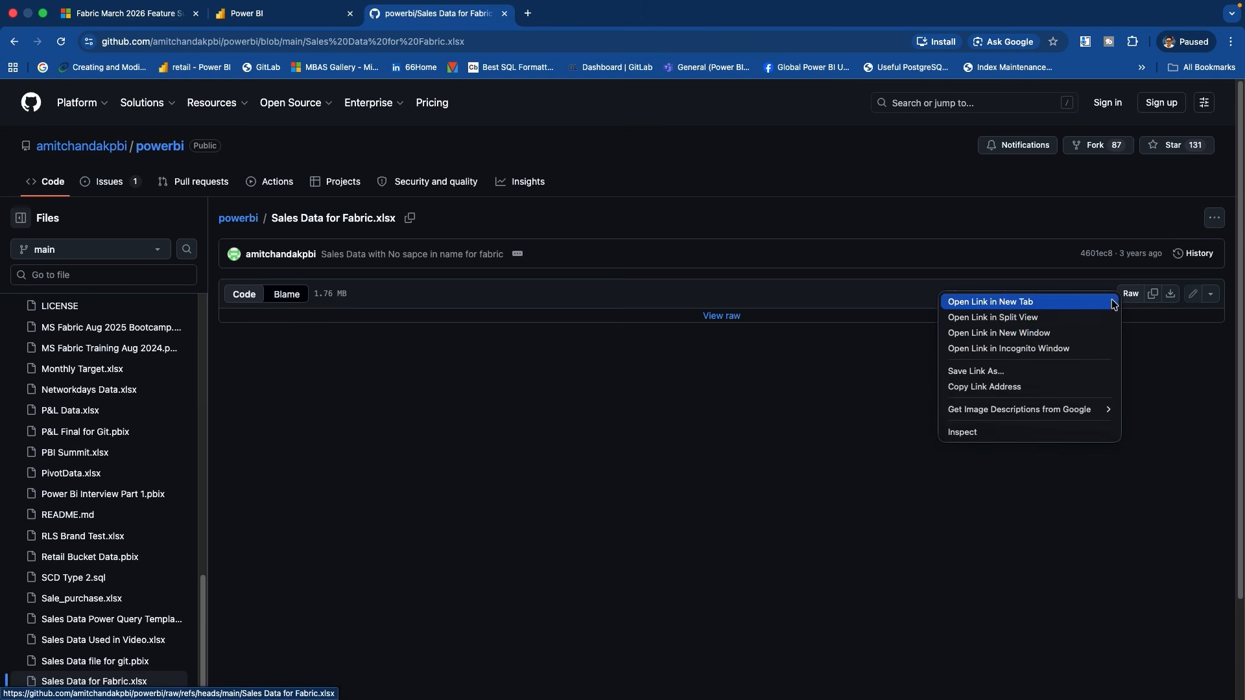
left_click(1014, 387)
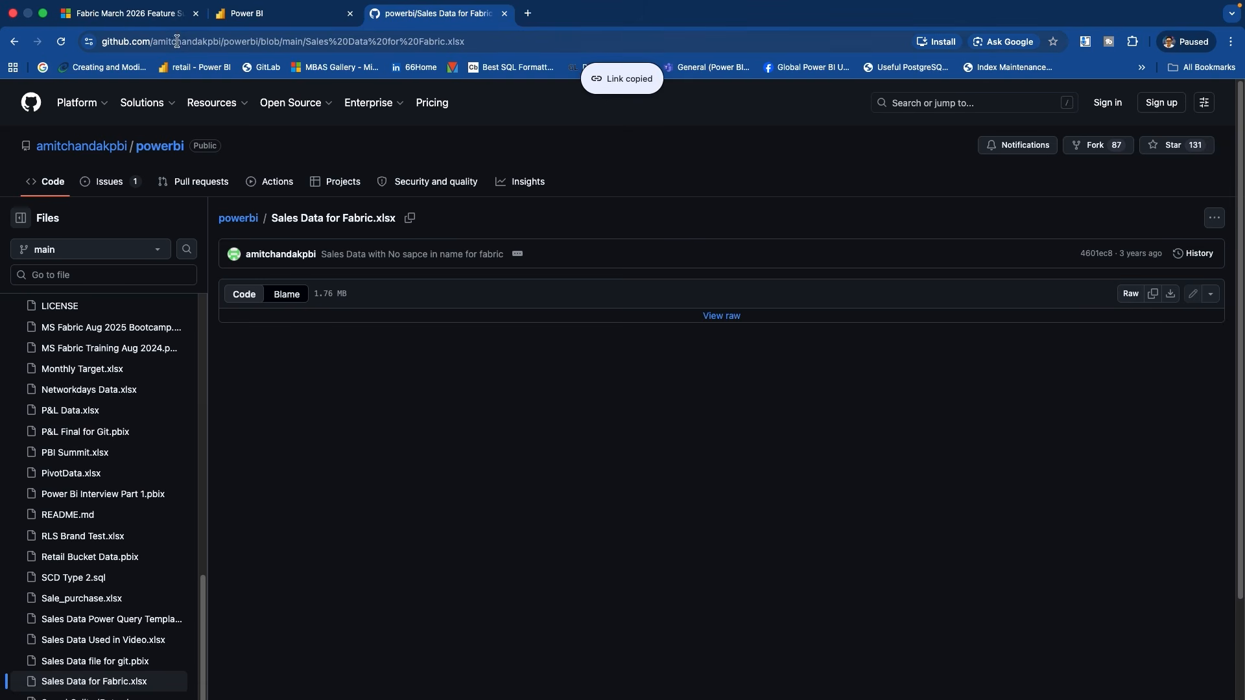
Switch back to Power BI and create a Dataflow Gen2 named "New Dataflow April 2026" in the 01-GA-Fabric workspace
left_click(259, 22)
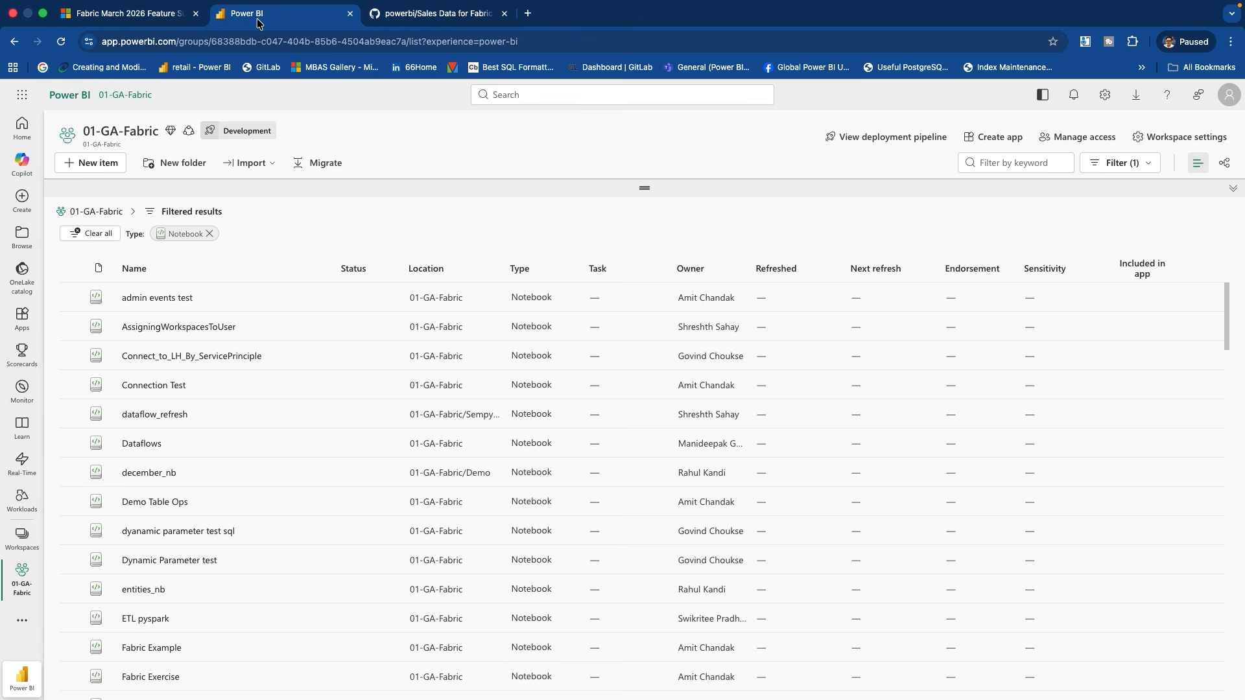
left_click(99, 165)
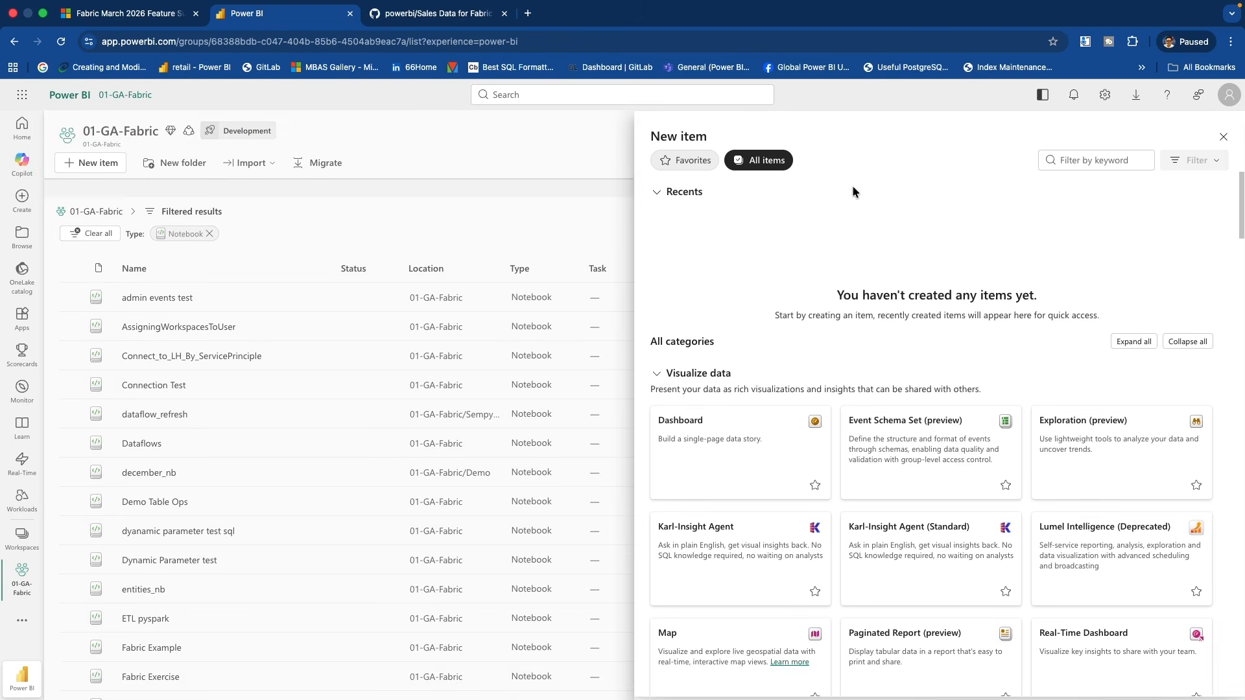
left_click(1087, 161)
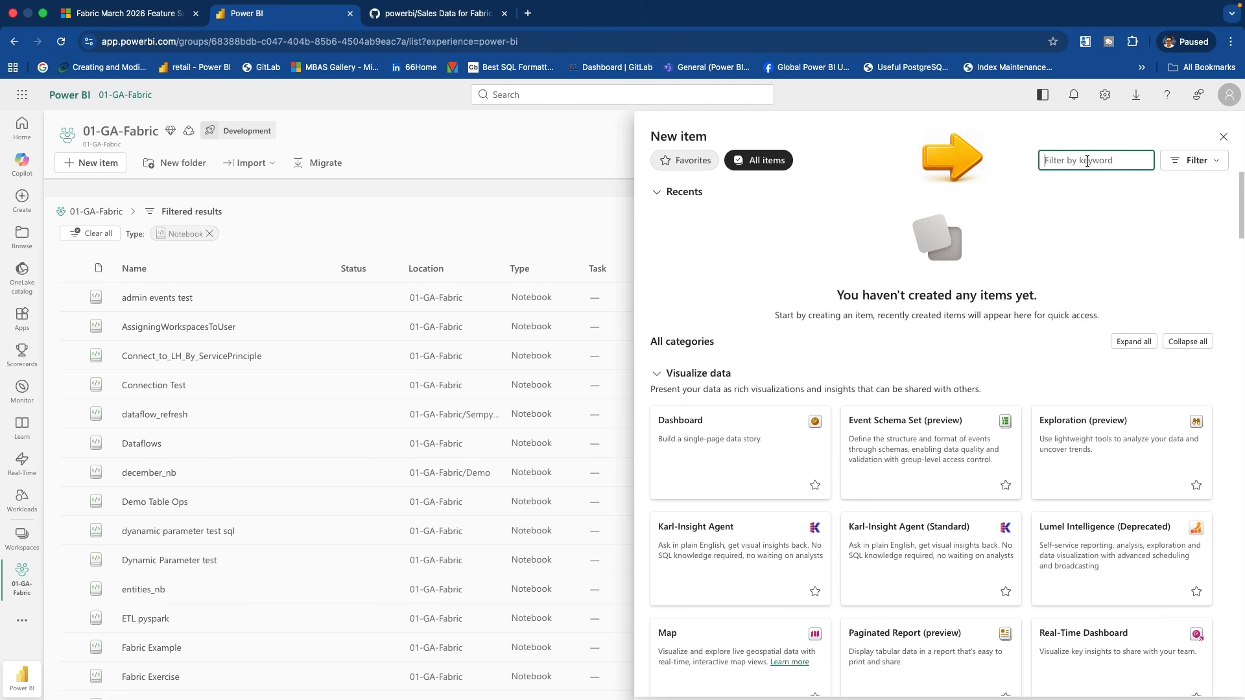
type("dat")
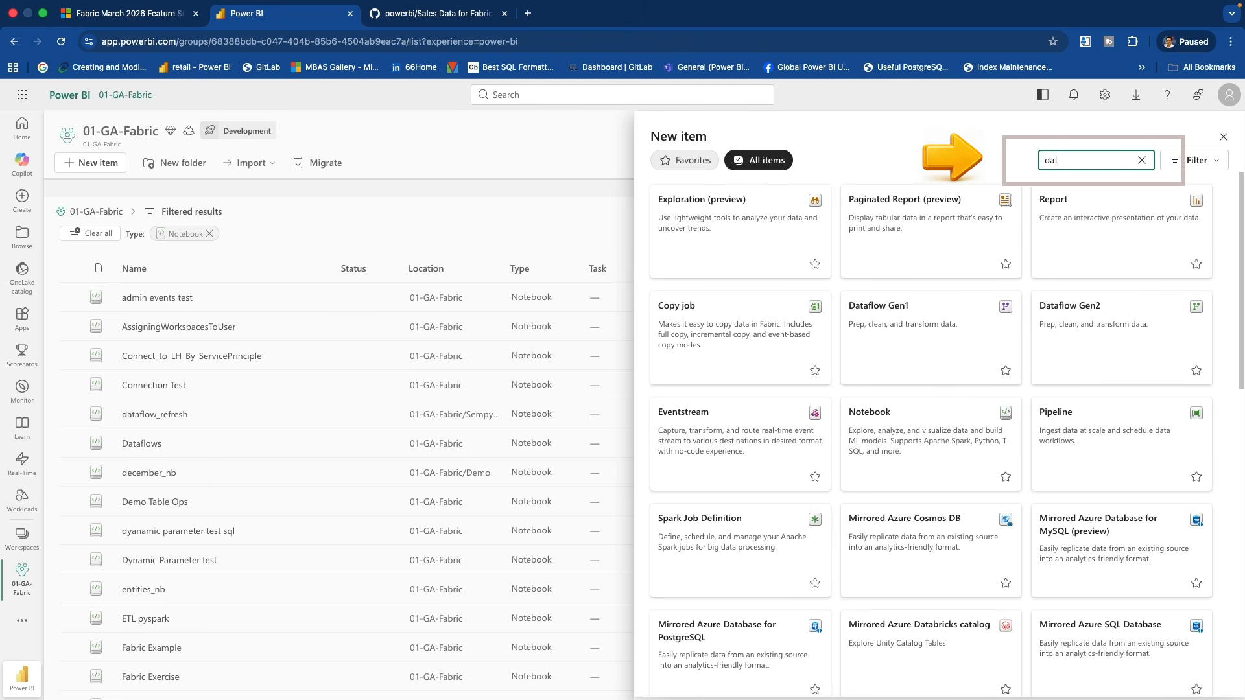
type("aflow")
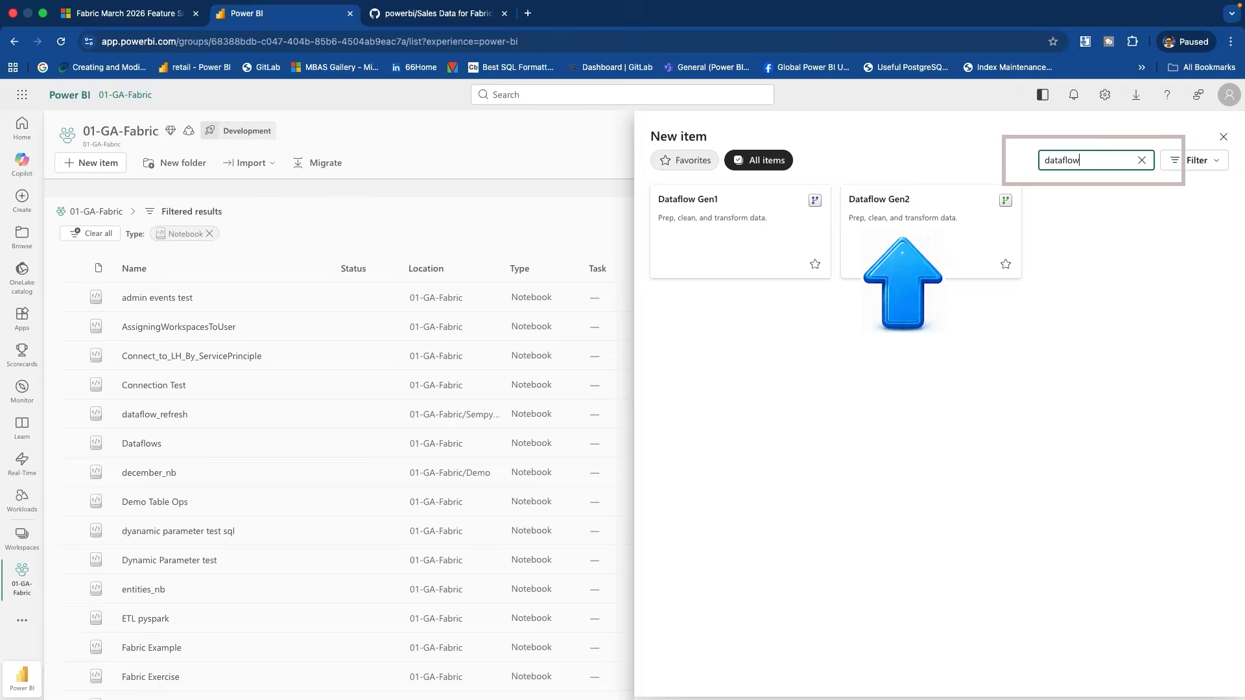
left_click(947, 234)
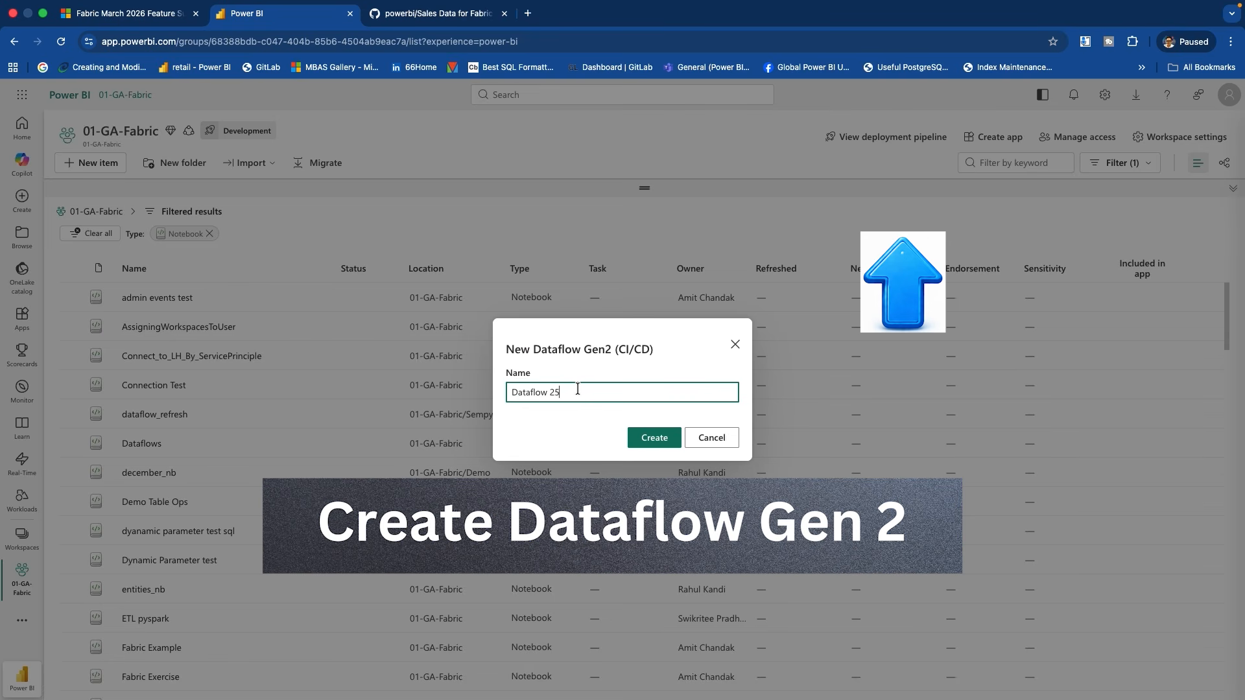
left_click_drag(570, 390, 508, 391)
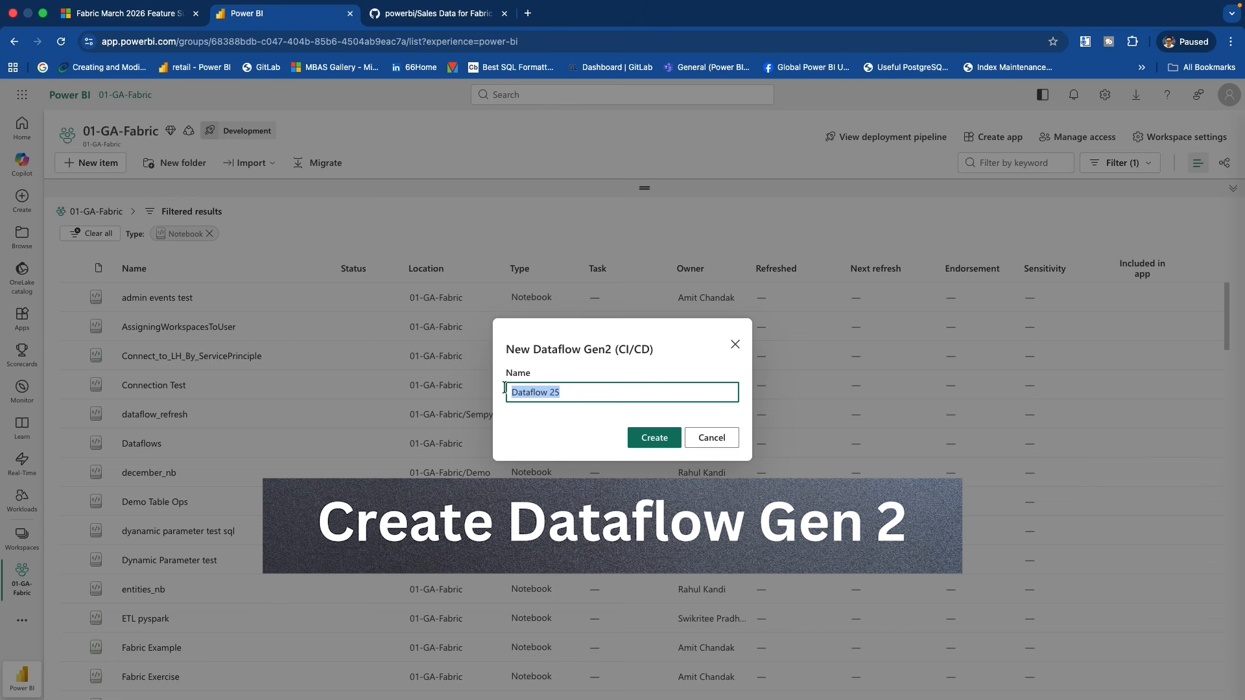
type("New Dataf")
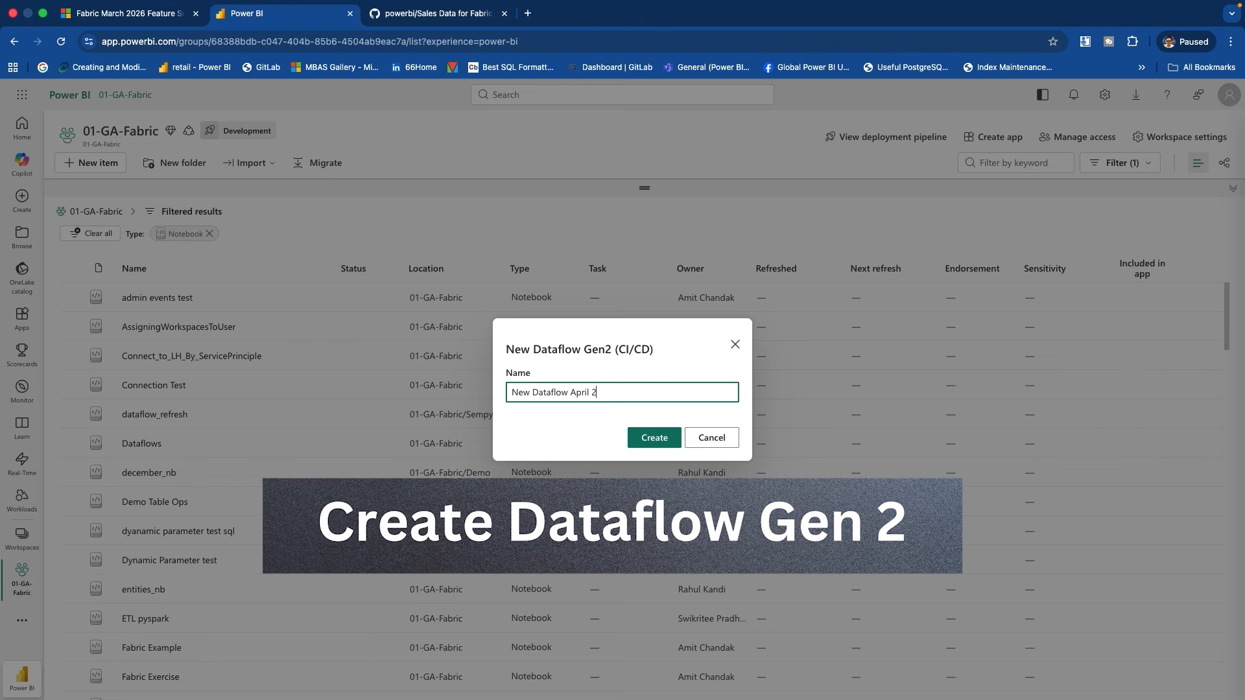
left_click(649, 441)
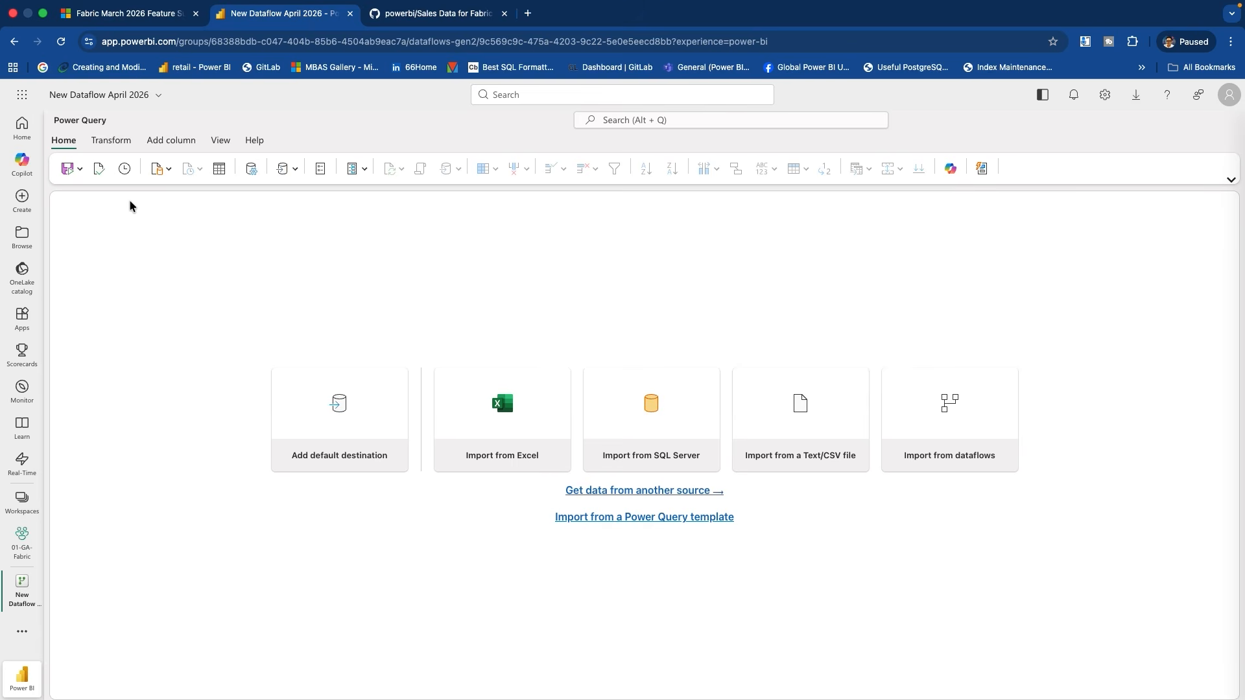
Connect the dataflow to a Web API source using the copied raw GitHub link to Sales Data for Fabric.xlsx and its existing anonymous connection
left_click(1231, 182)
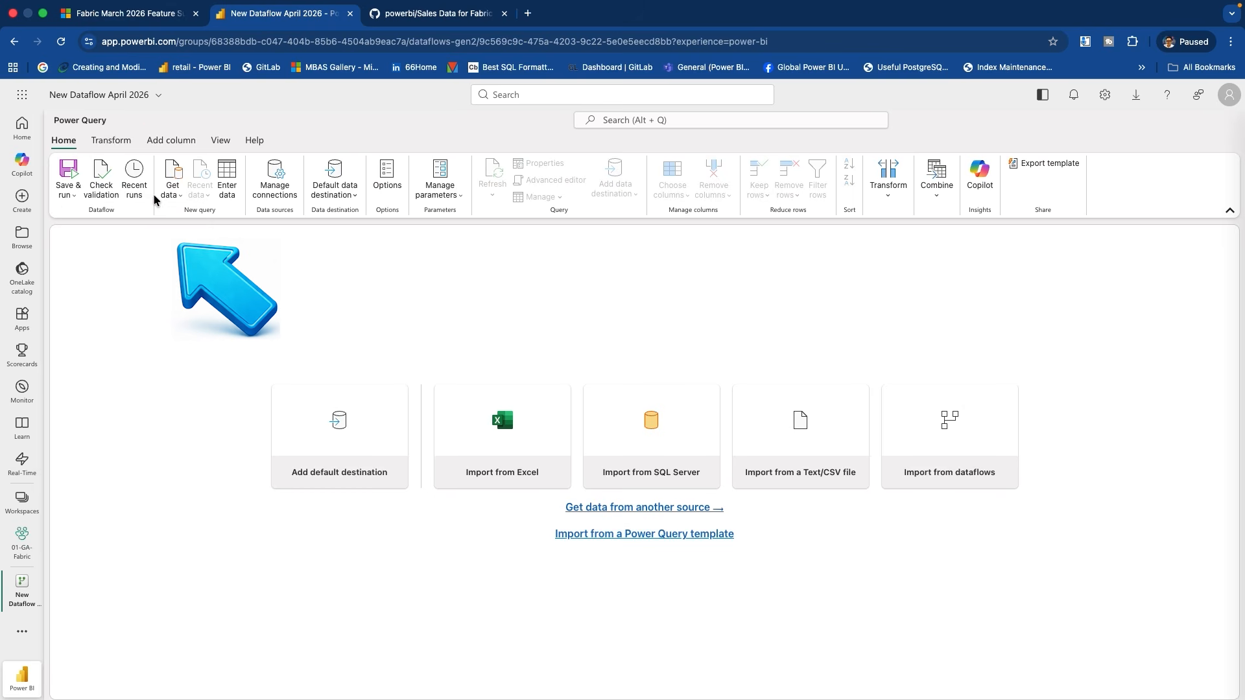
left_click(174, 195)
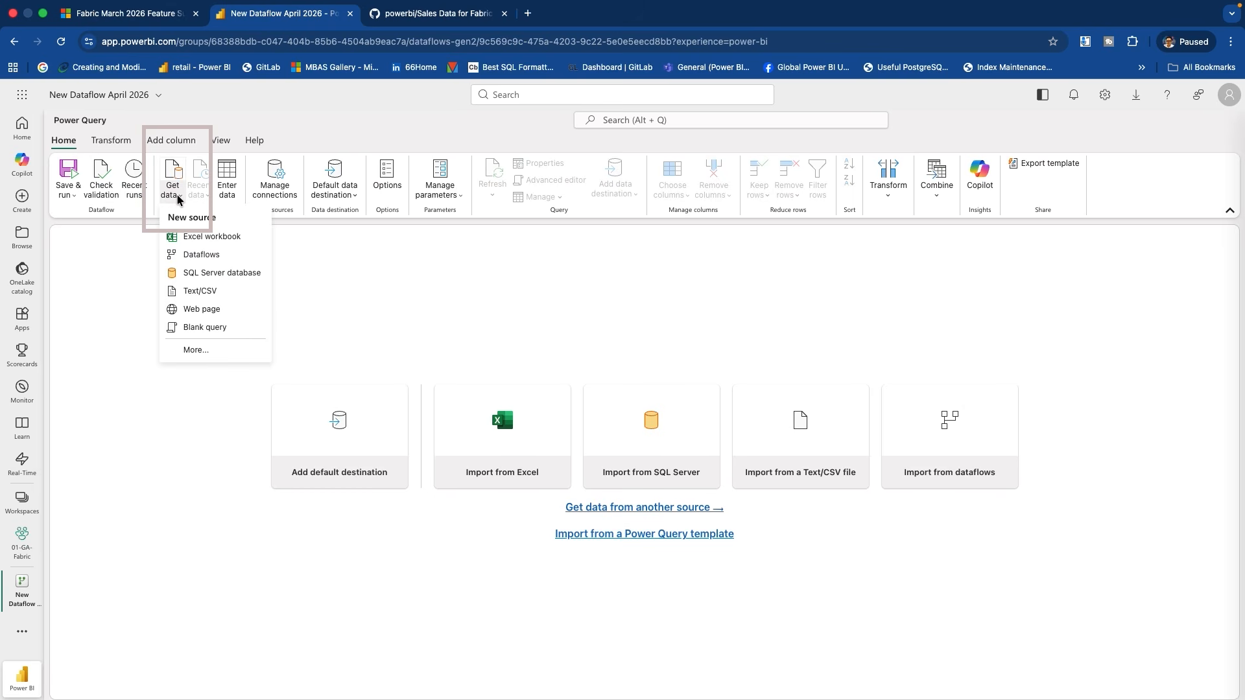
left_click(194, 348)
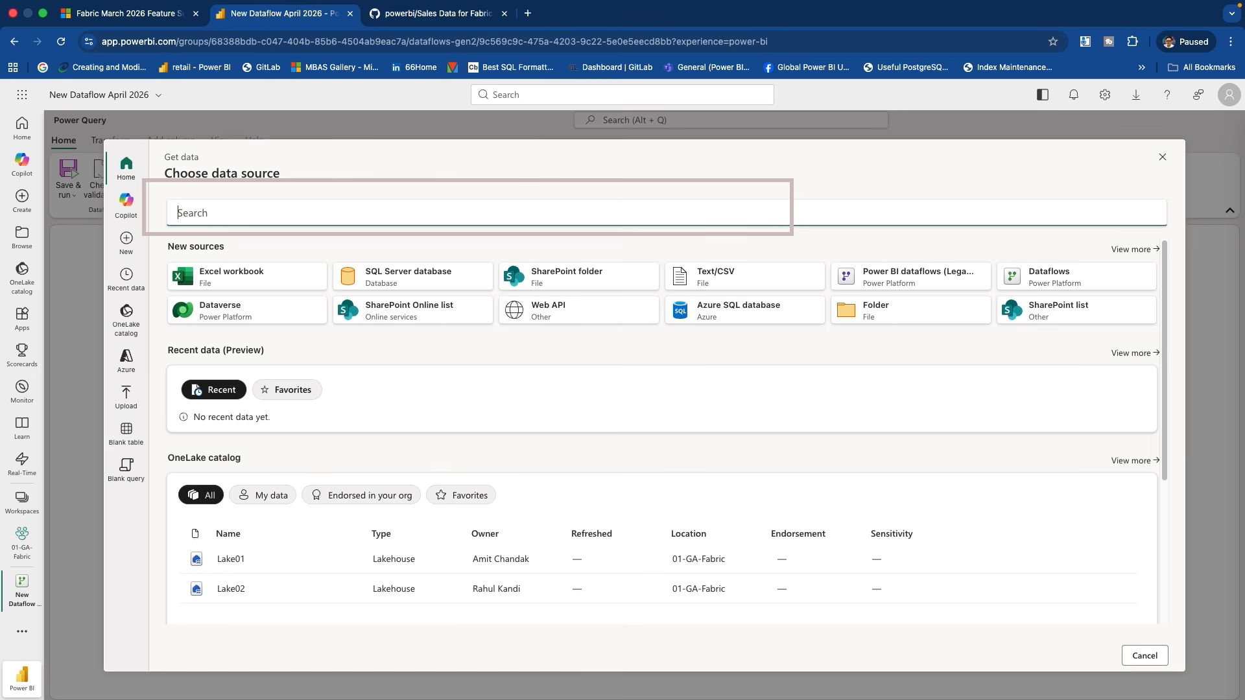
type("web")
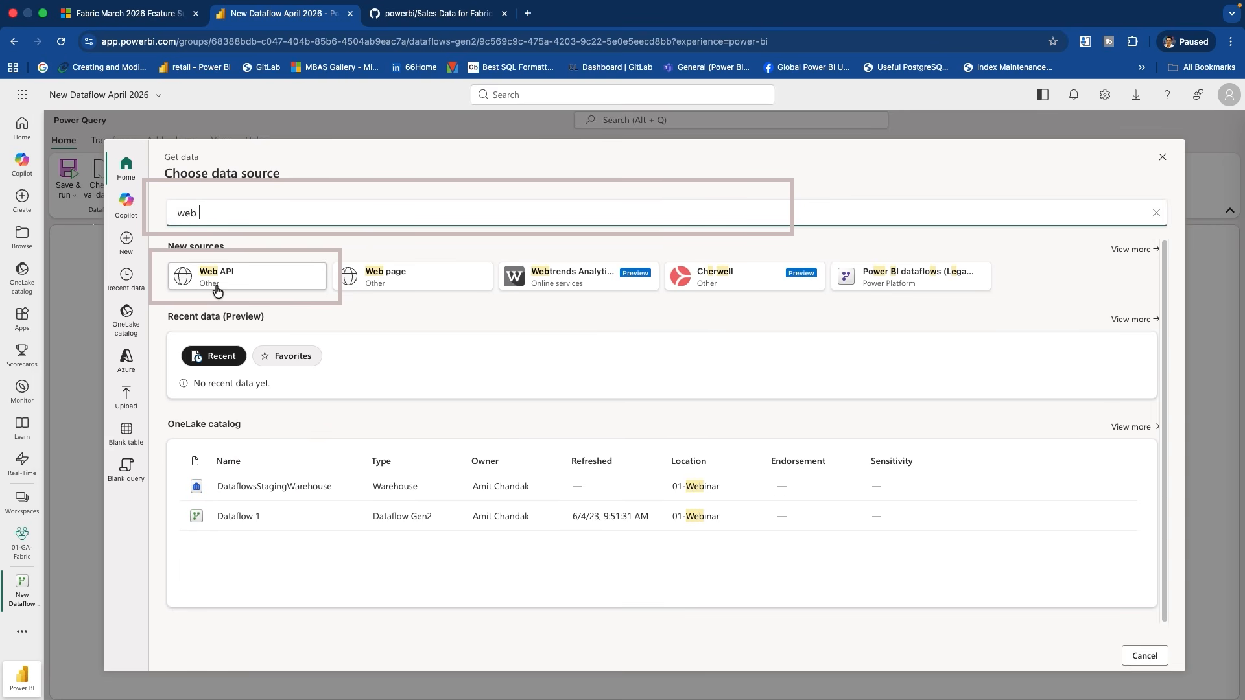
left_click(217, 291)
type("https://github.com/amitchandakpbi/powerbi/raw/refs/heads/main/Sales%20Data%20for%20Fabric.xlsx")
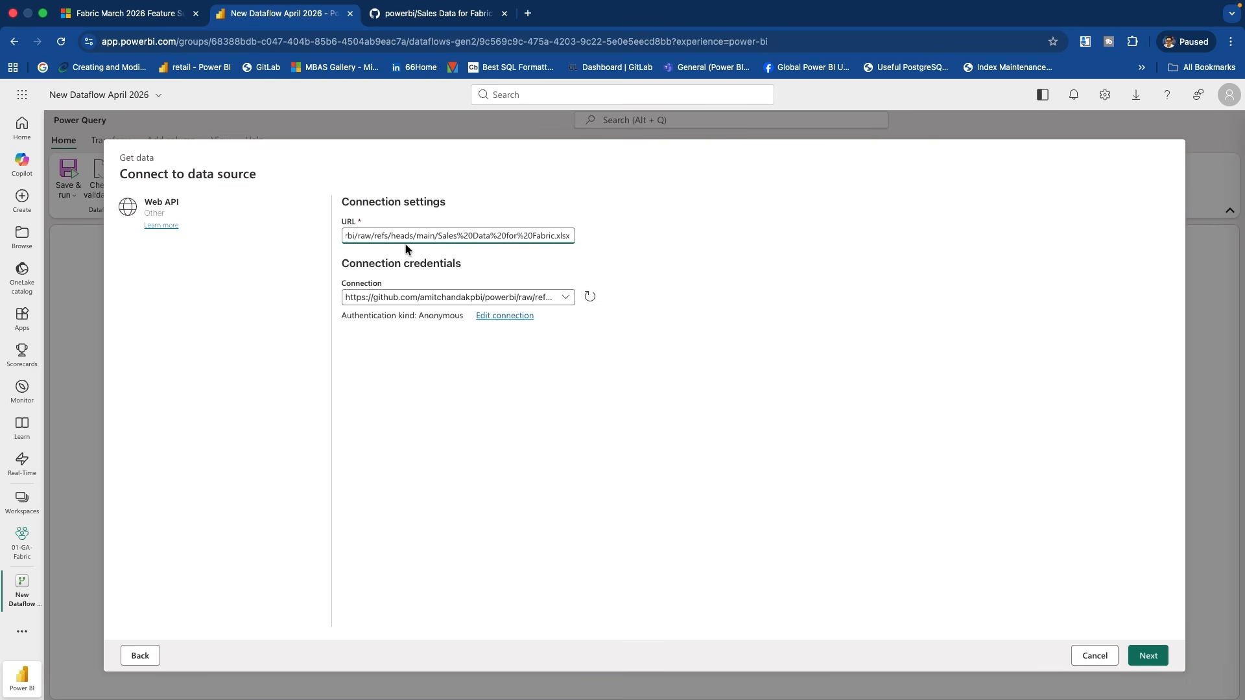
left_click(505, 317)
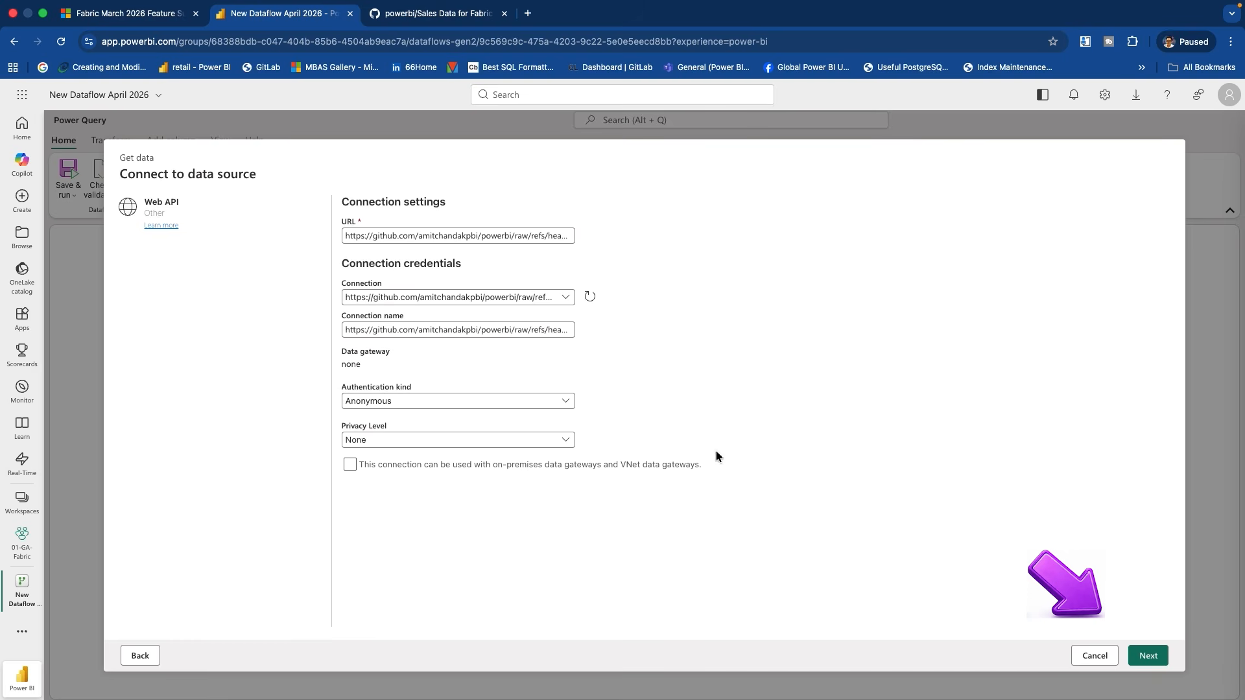
left_click(1148, 656)
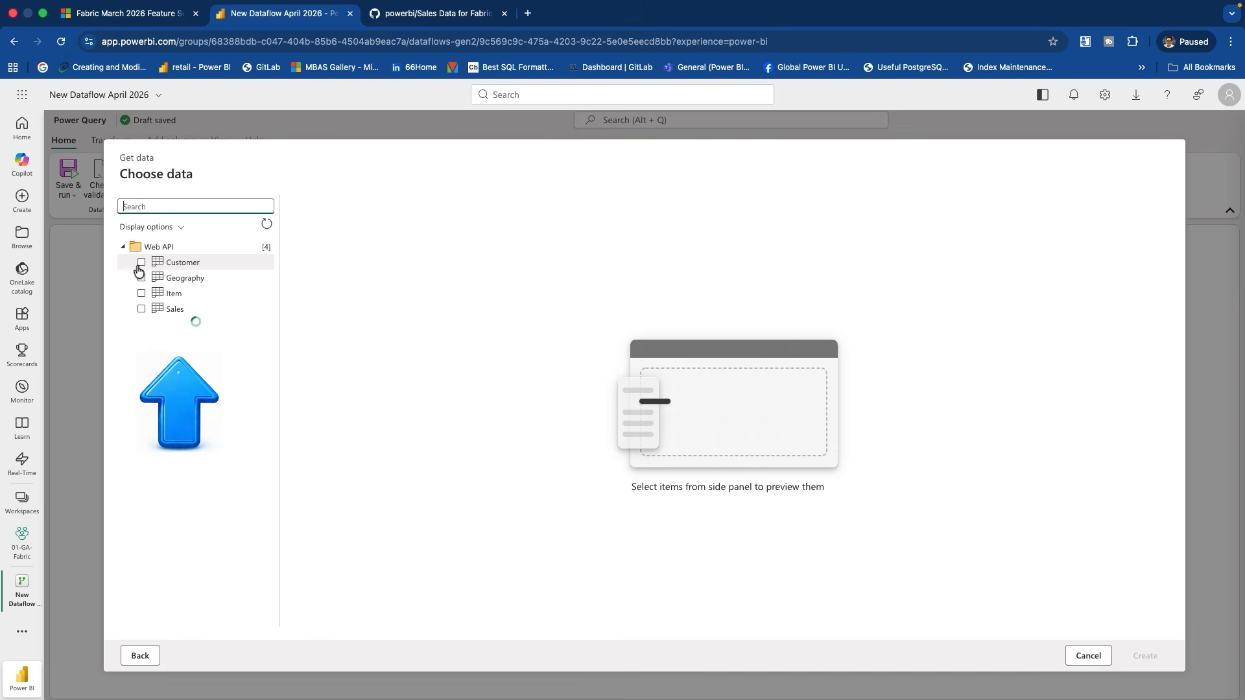
Select the Customer, Geography, Item and Sales sheets and create queries from them
left_click(140, 263)
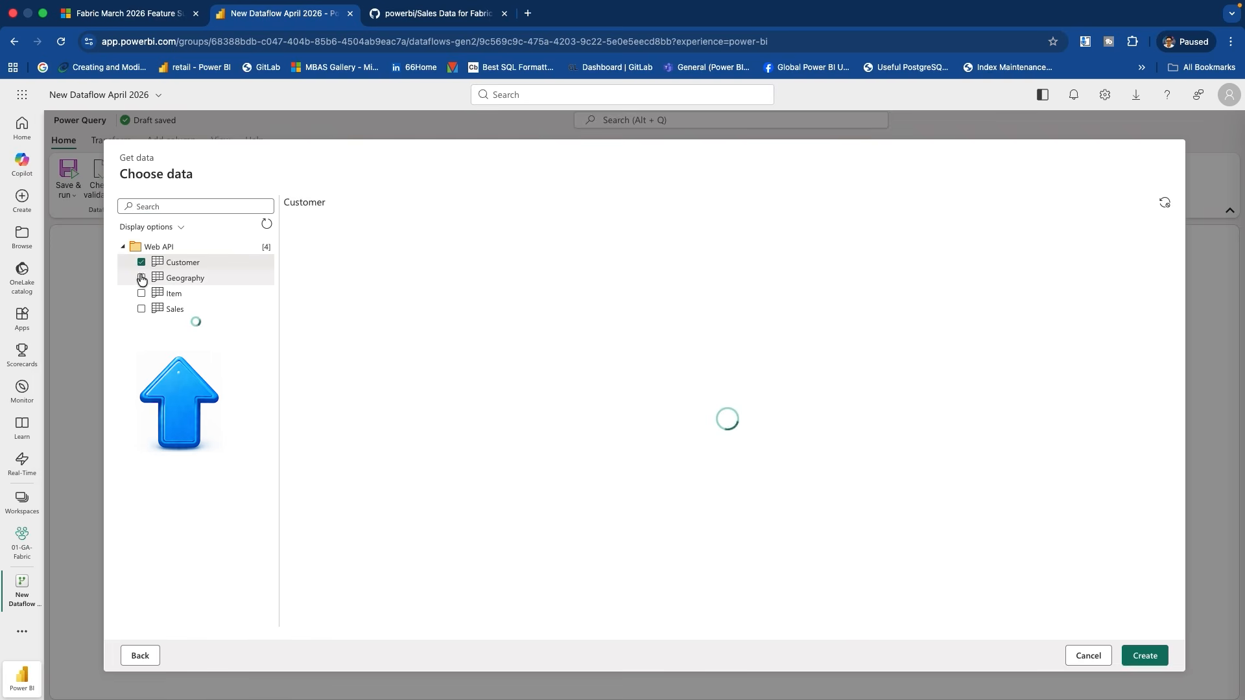
left_click(142, 279)
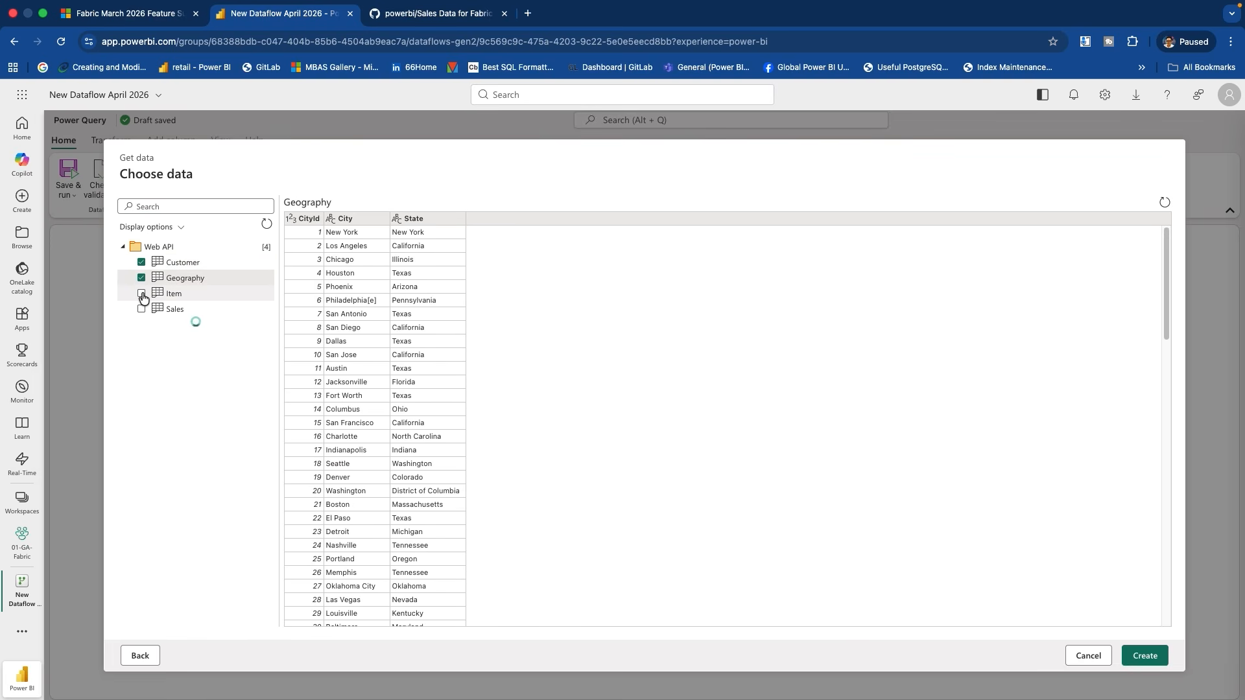
left_click(142, 295)
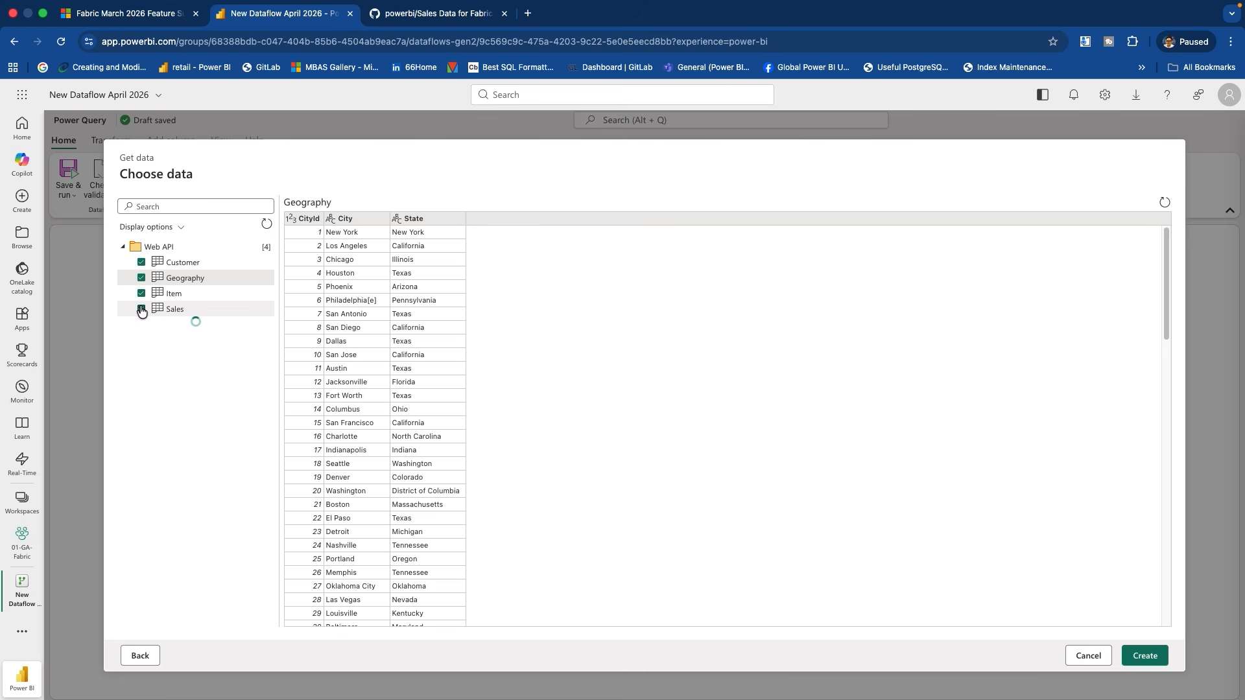
left_click(142, 309)
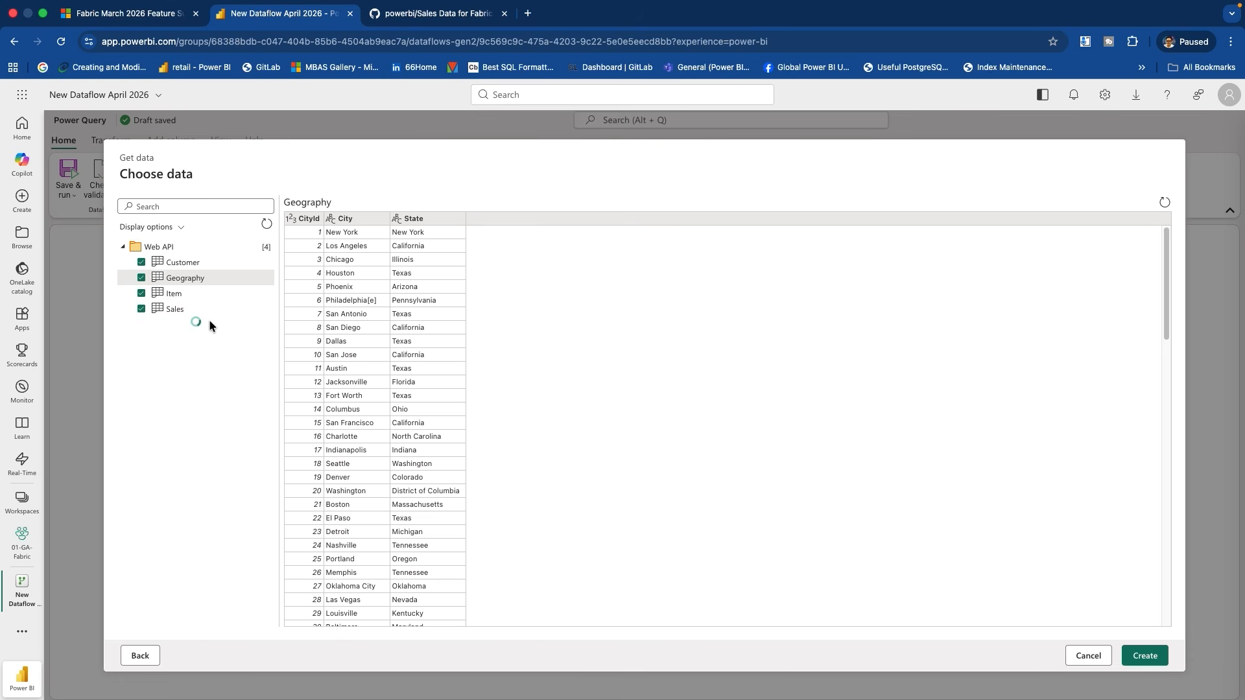
left_click(1145, 656)
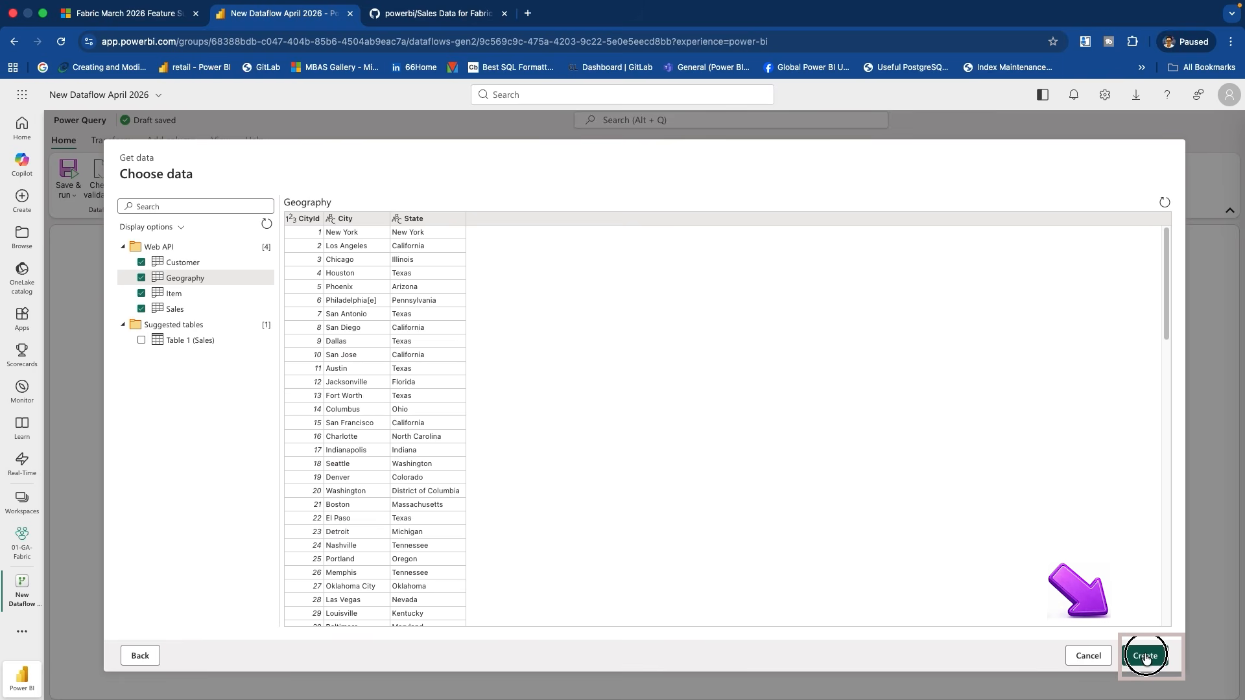
left_click(1145, 655)
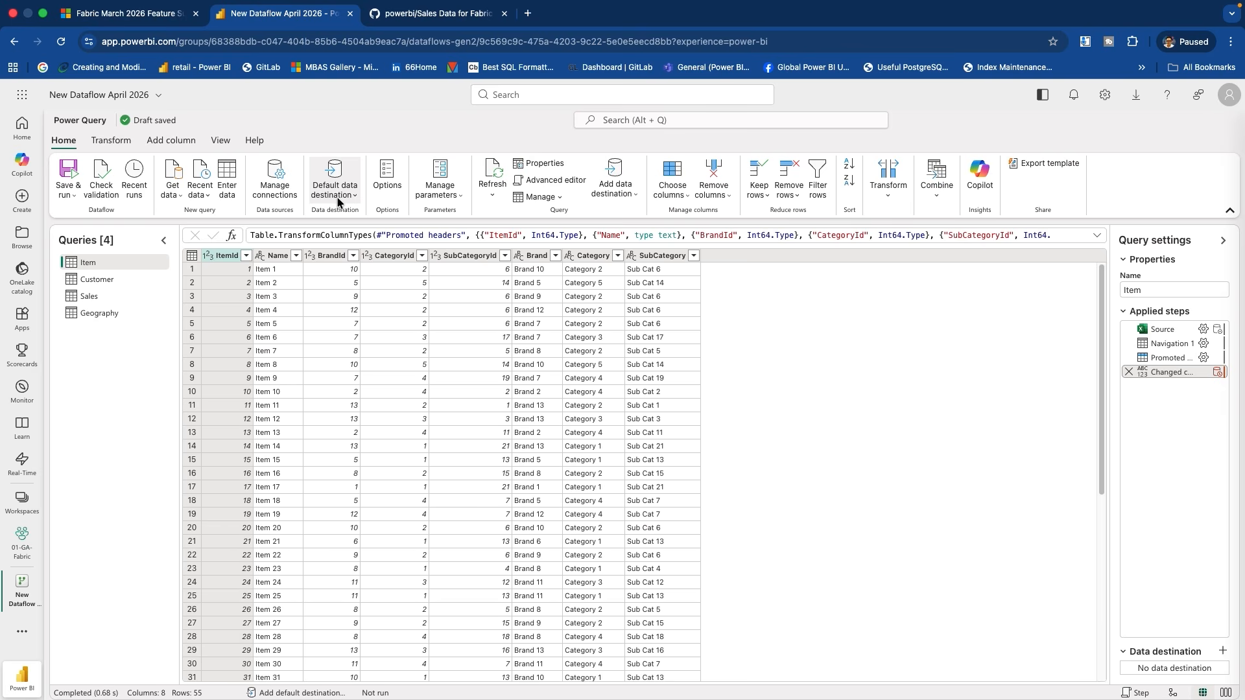
Add a Lakehouse destination to the Item query as a new file in the Files/RawData folder of Lake01 in 01-GA-Fabric
left_click(640, 200)
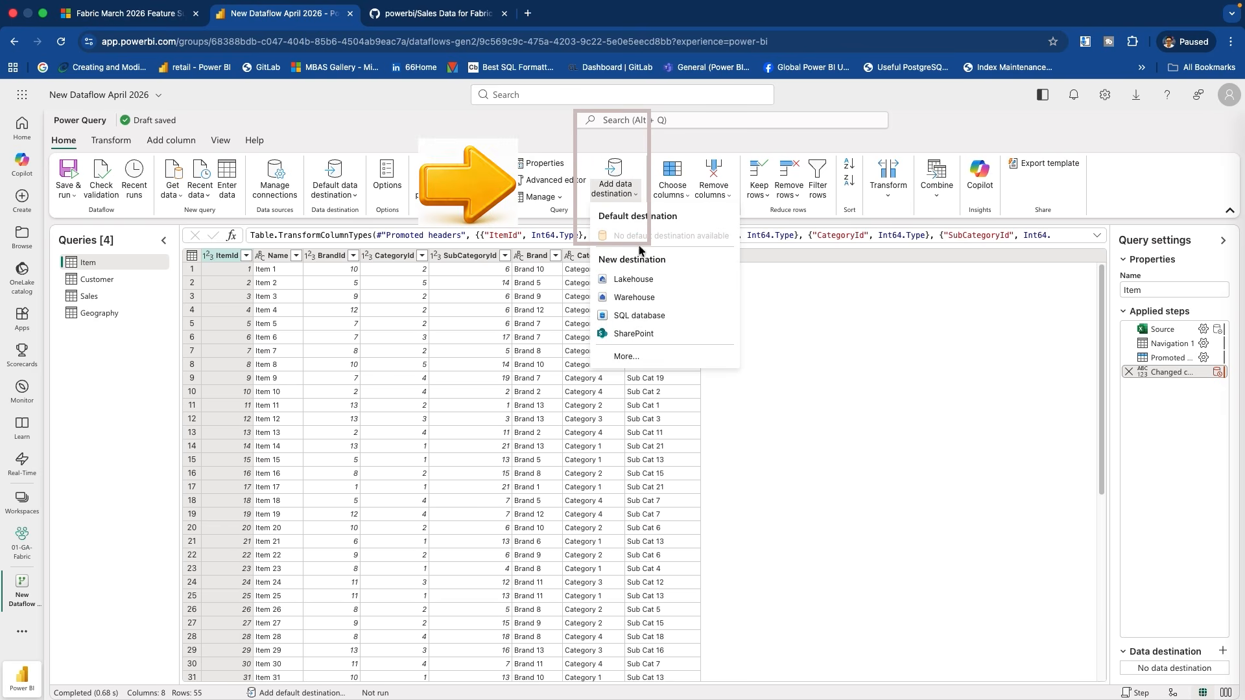
left_click(633, 281)
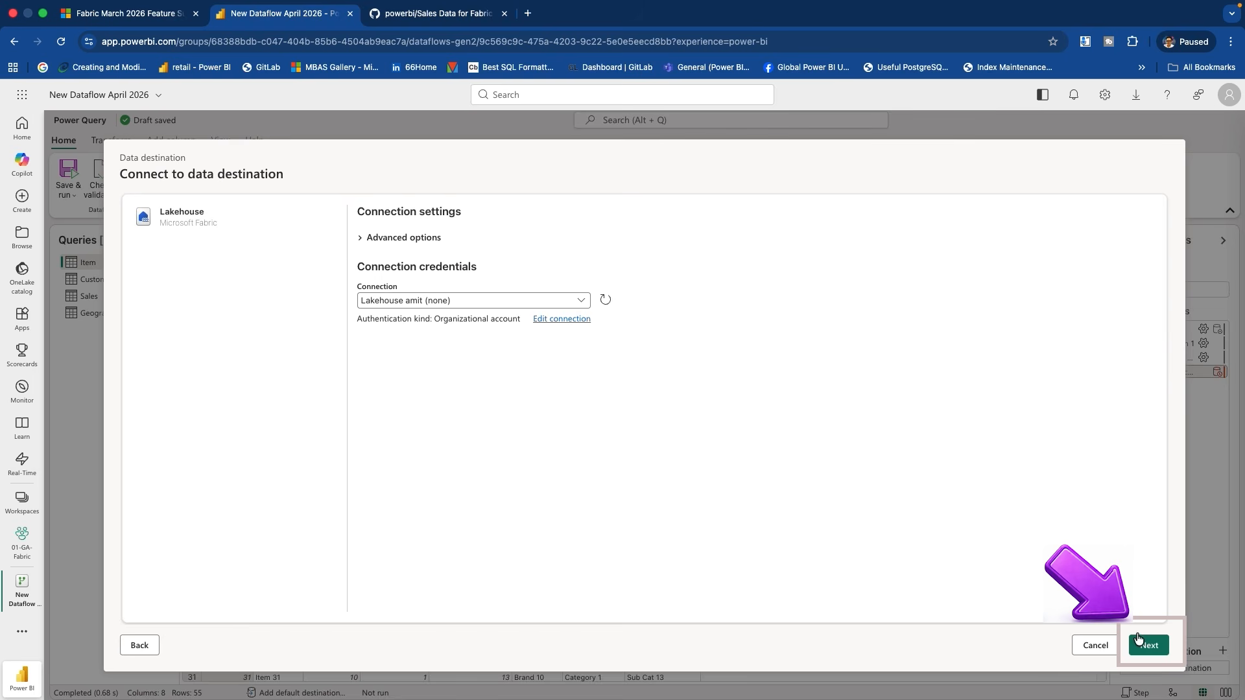
left_click(1141, 642)
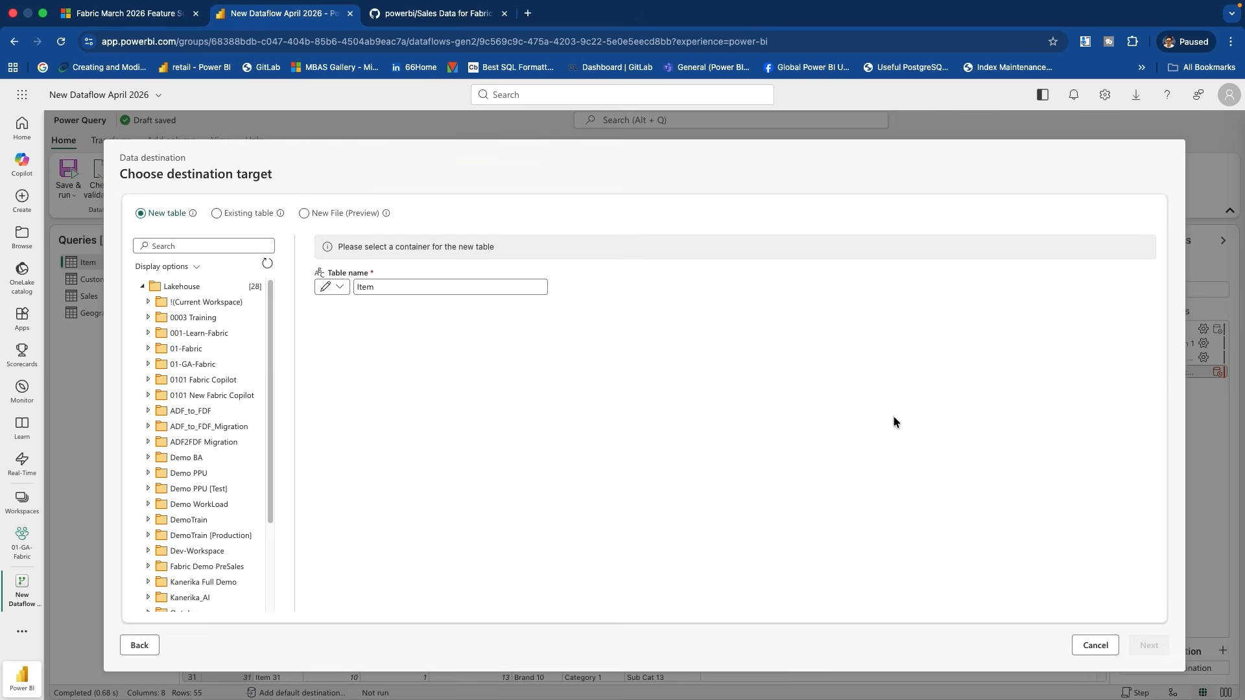
left_click(304, 218)
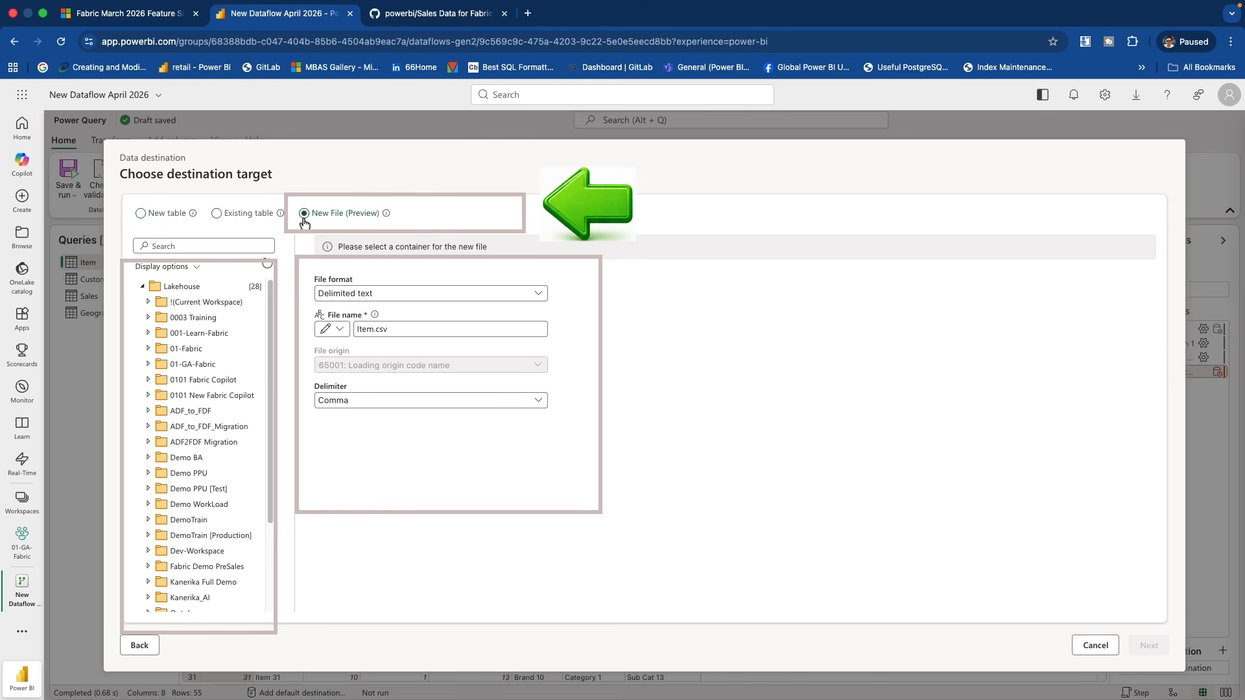
left_click(375, 300)
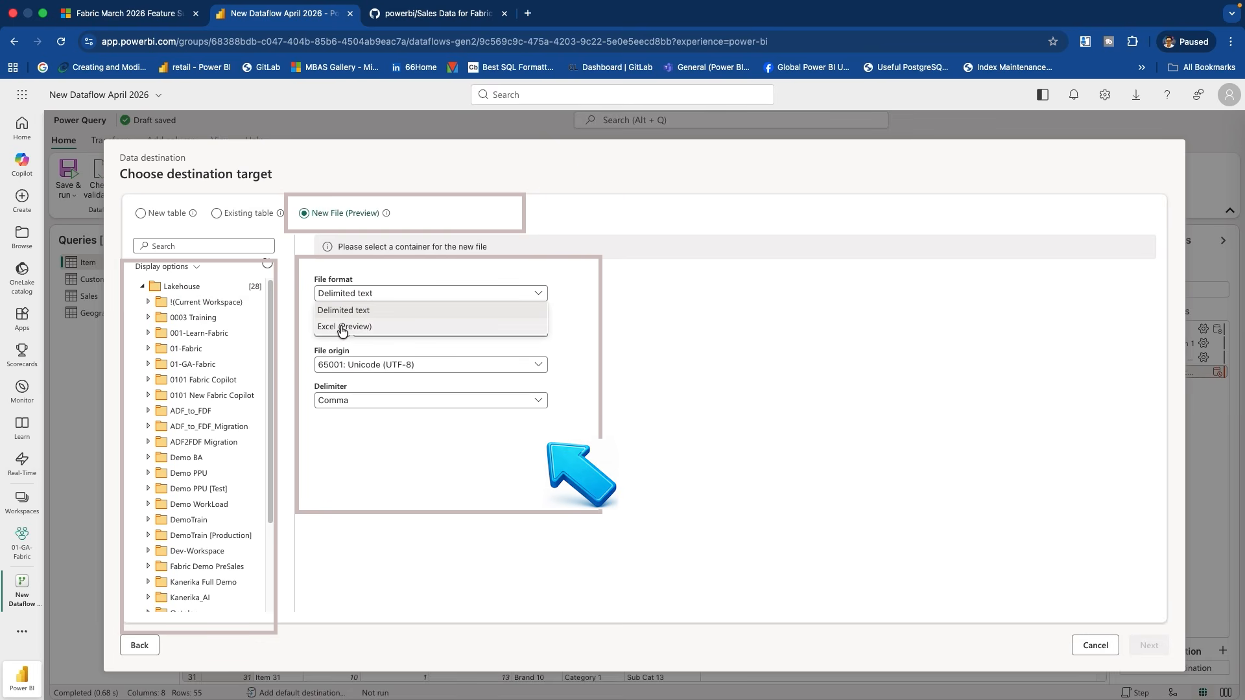
left_click(583, 269)
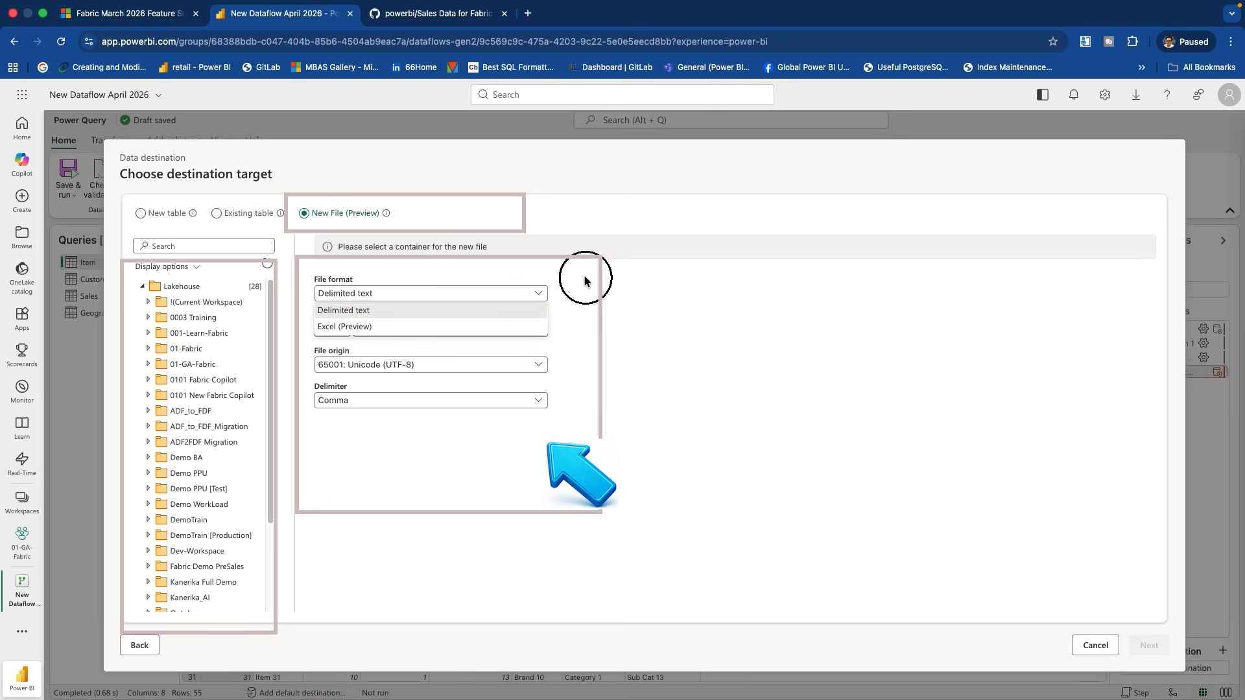
left_click(148, 364)
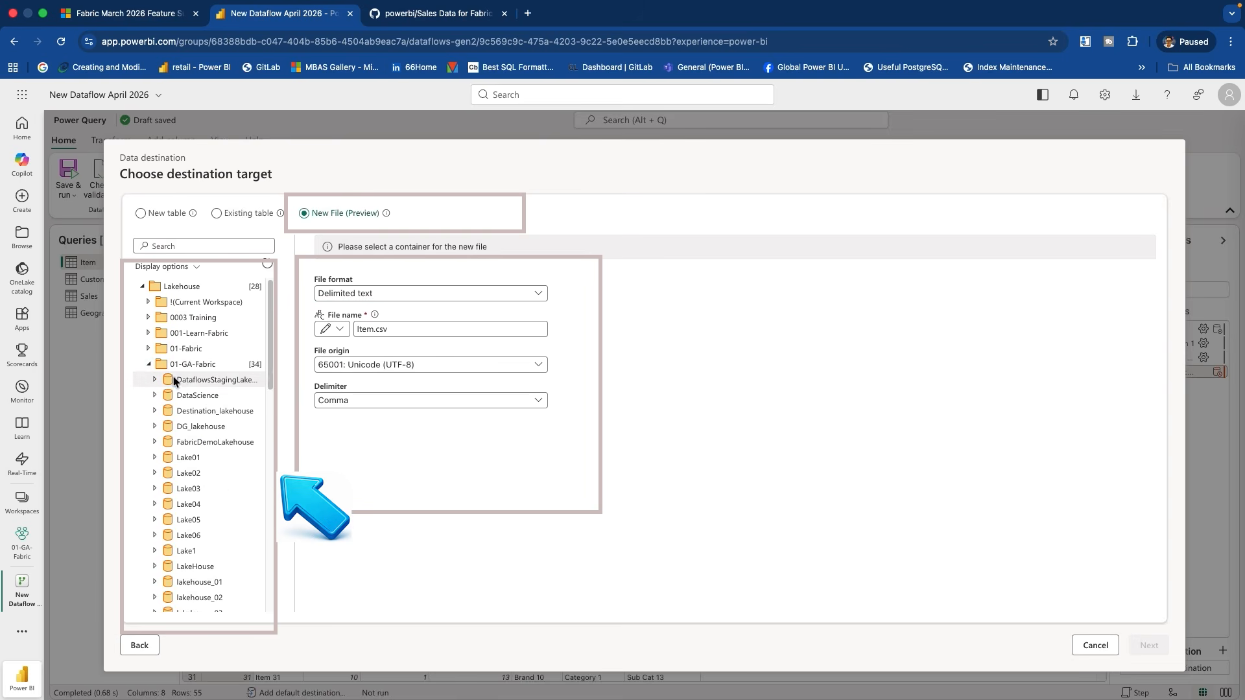
left_click(156, 458)
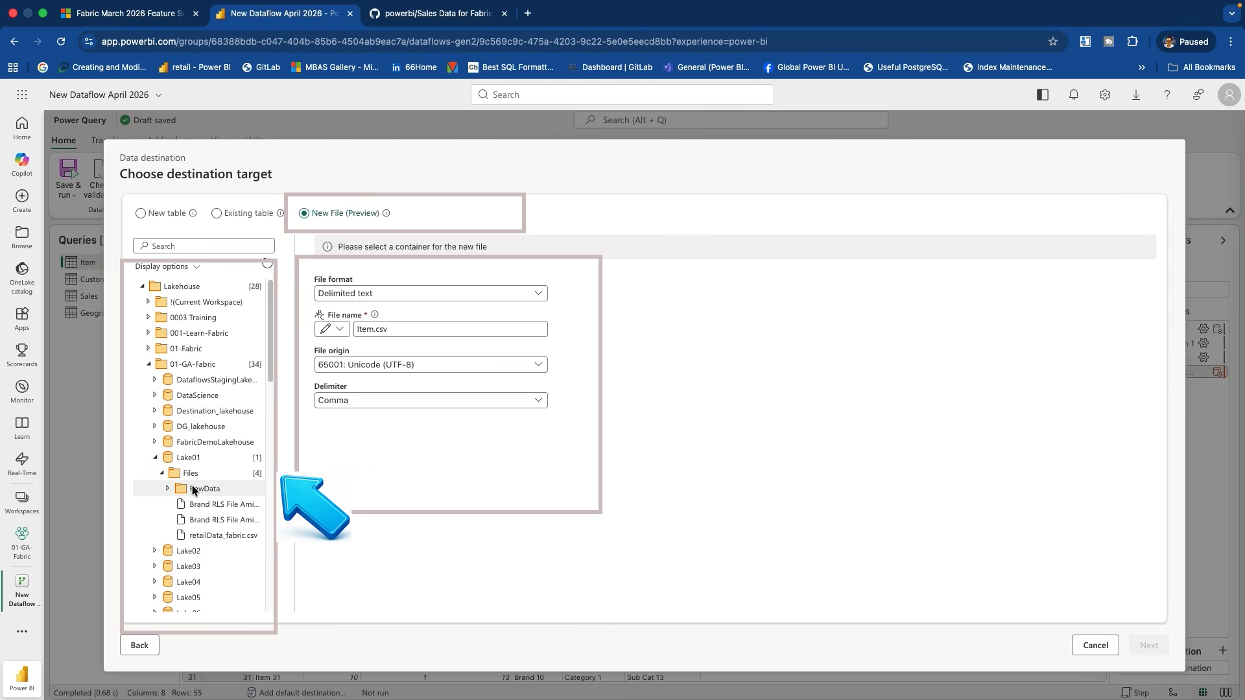
left_click(198, 489)
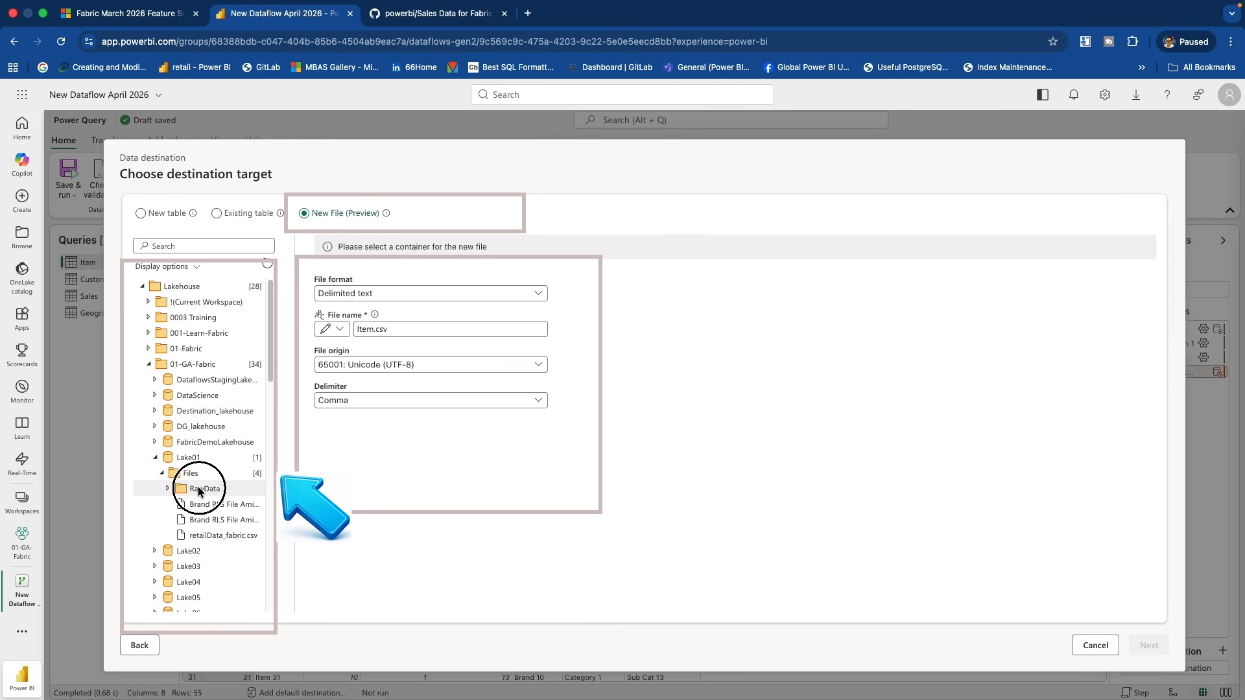
Set the Item file format to Excel (Preview), output type to Sheet and sheet name to "item", and save the destination settings
left_click(356, 295)
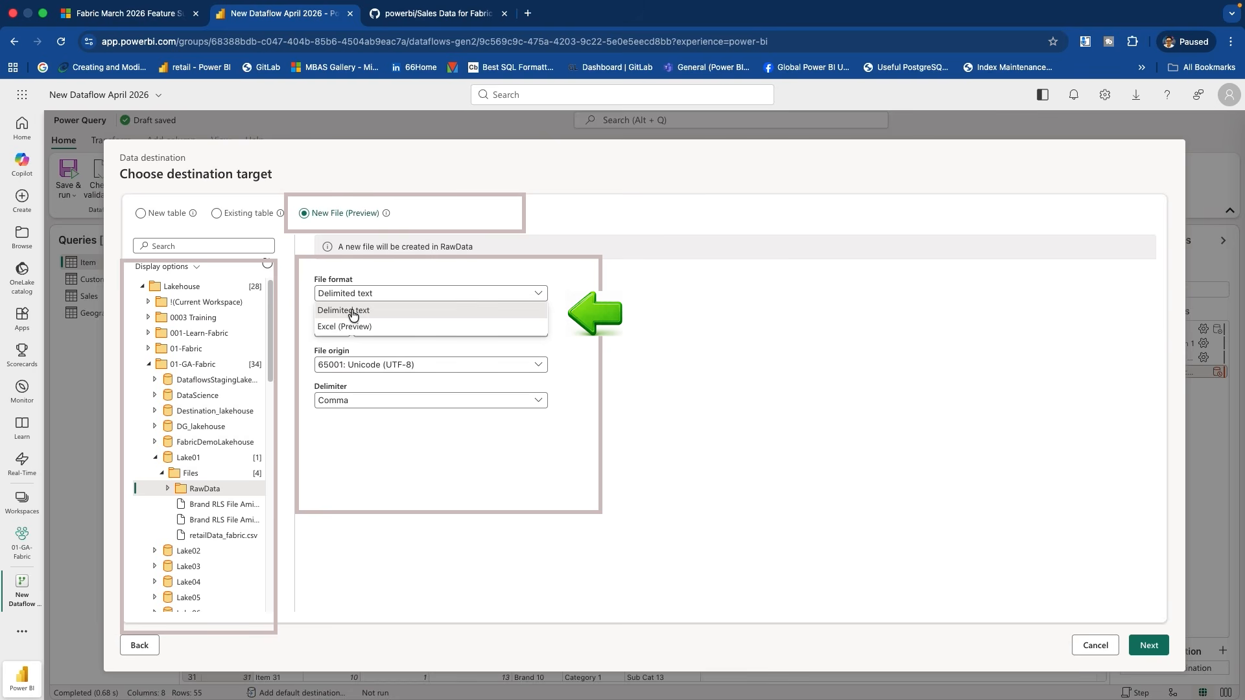
left_click(349, 329)
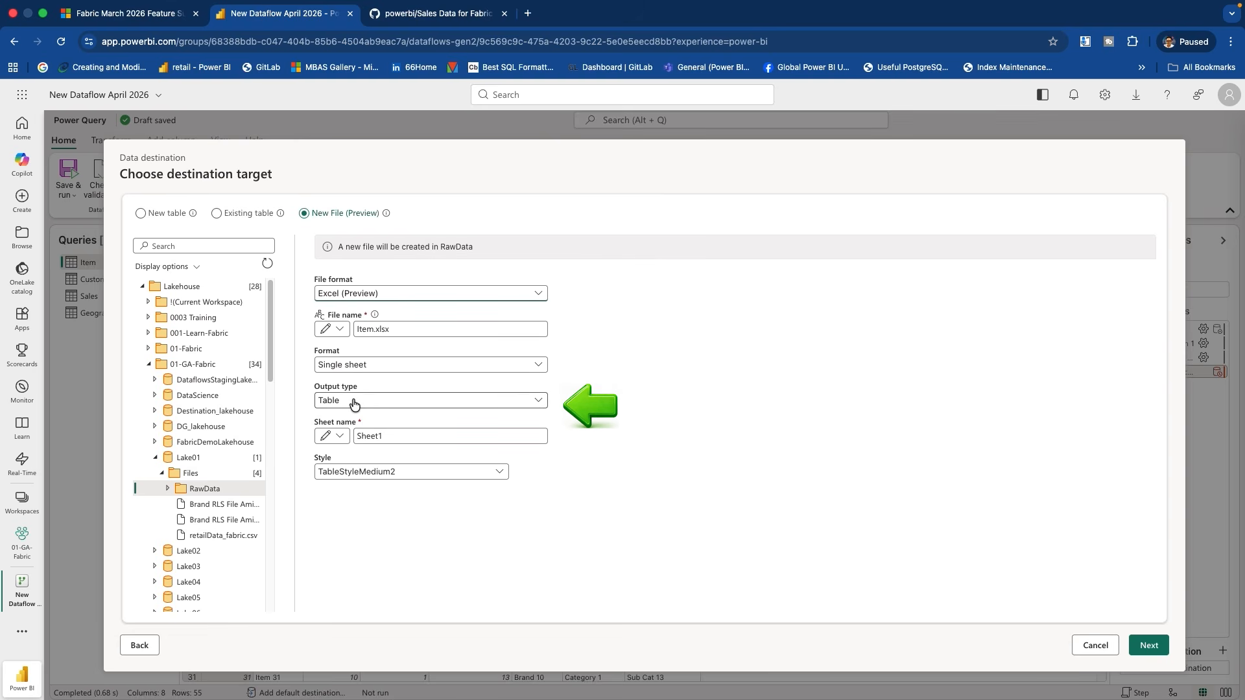
left_click(380, 407)
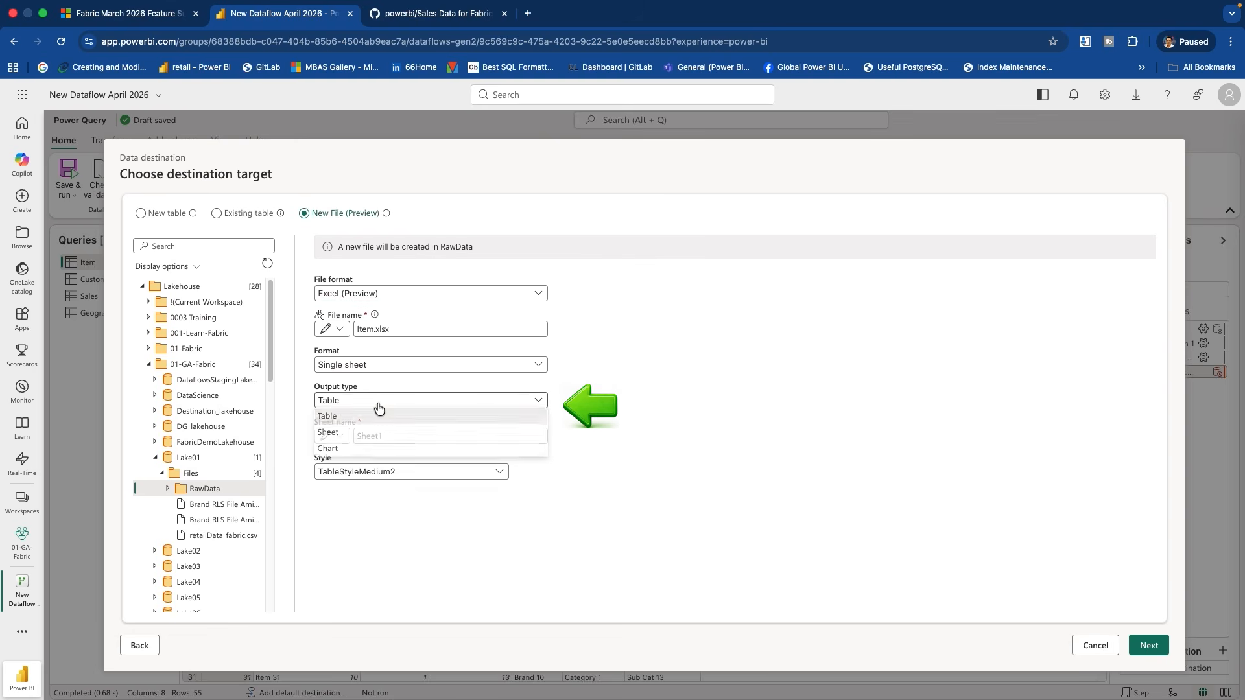
left_click(358, 431)
left_click(395, 438)
left_click_drag(394, 437, 346, 439)
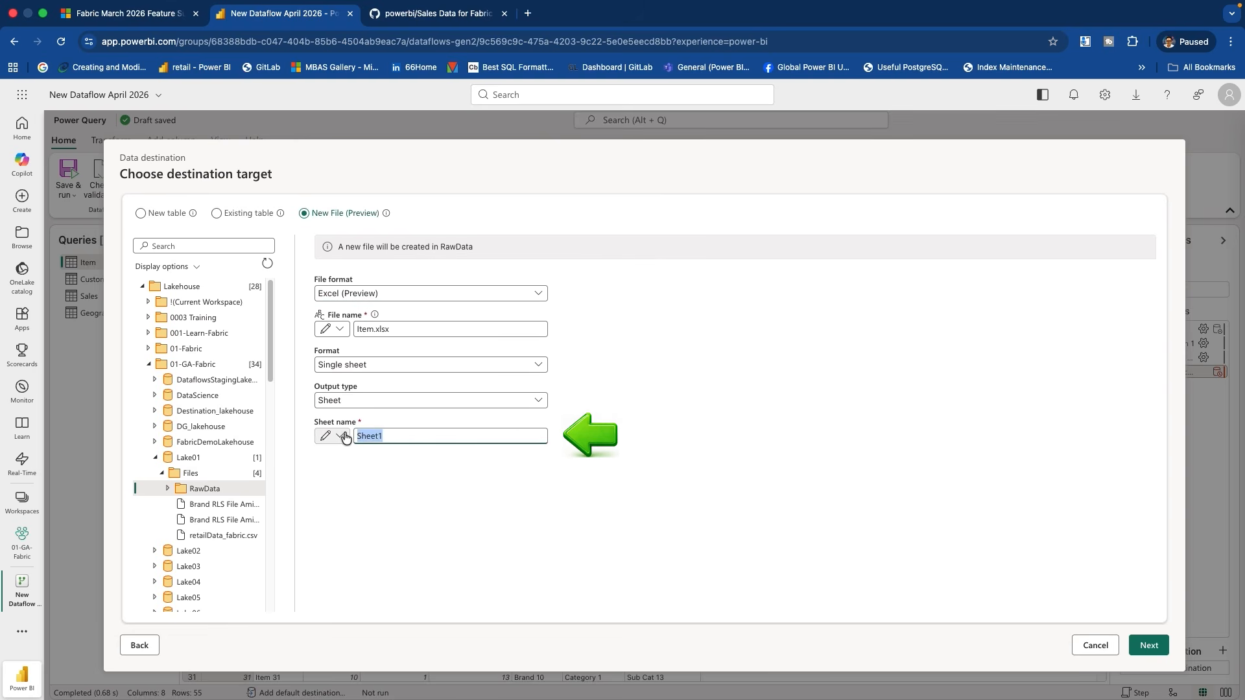
type("item")
left_click(633, 399)
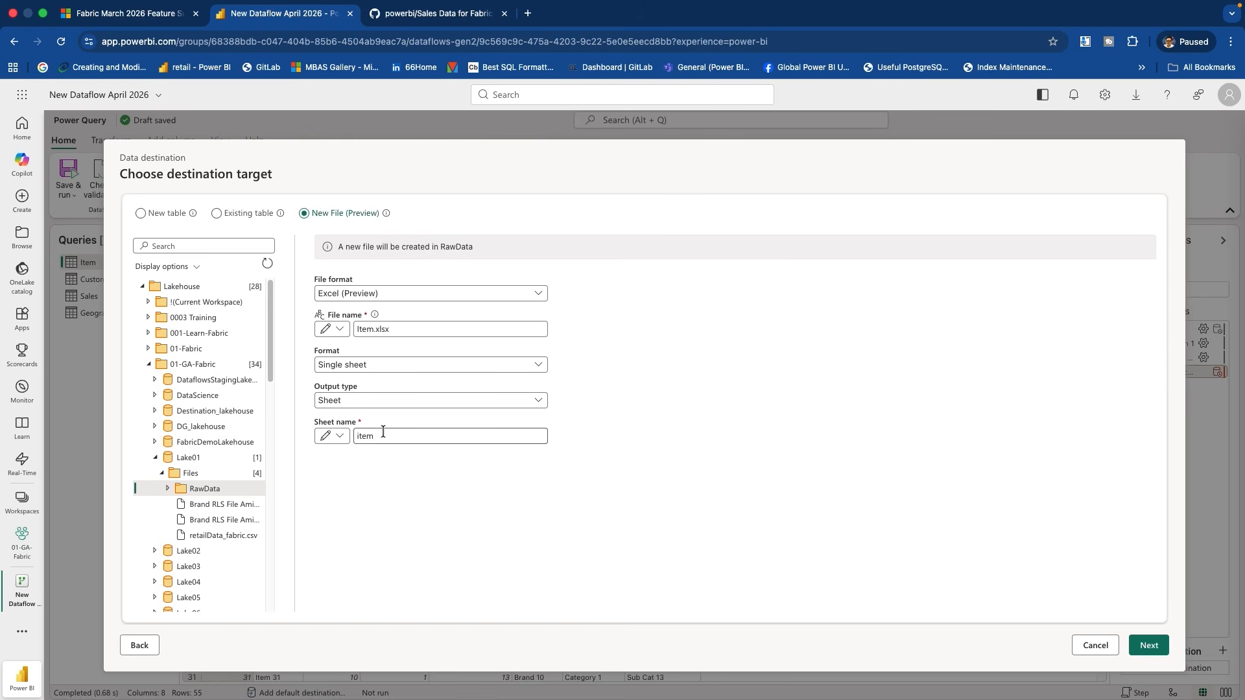
left_click(1154, 648)
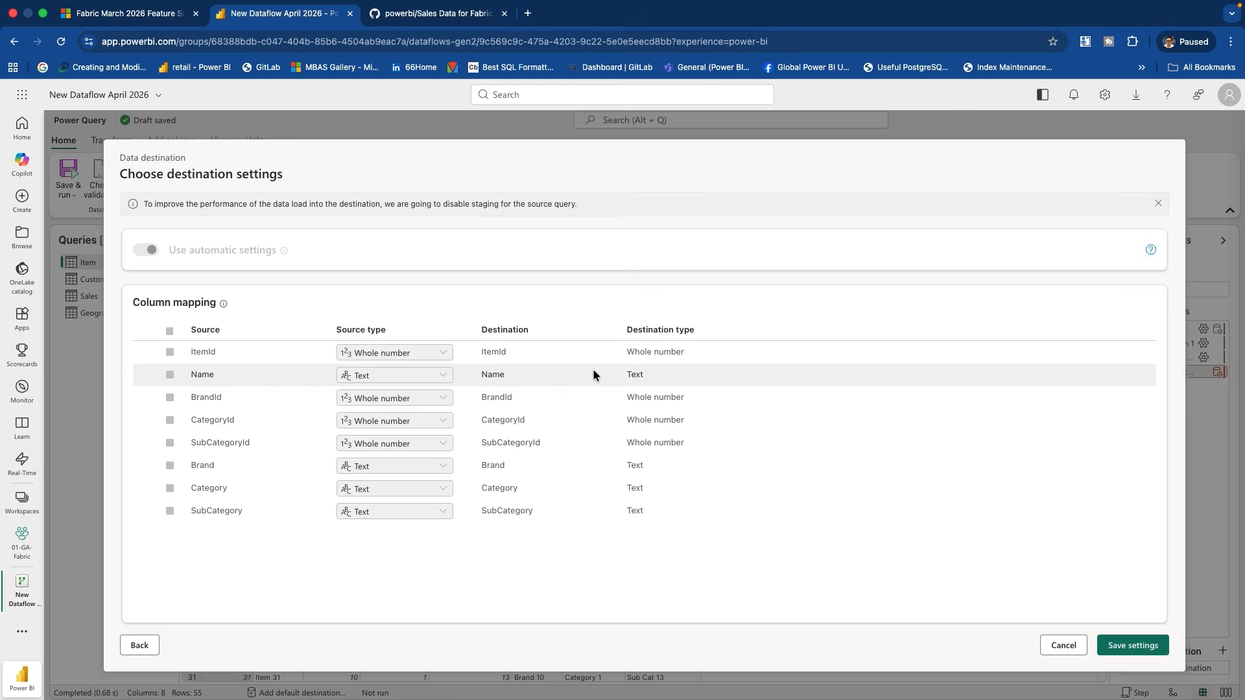
left_click(1125, 644)
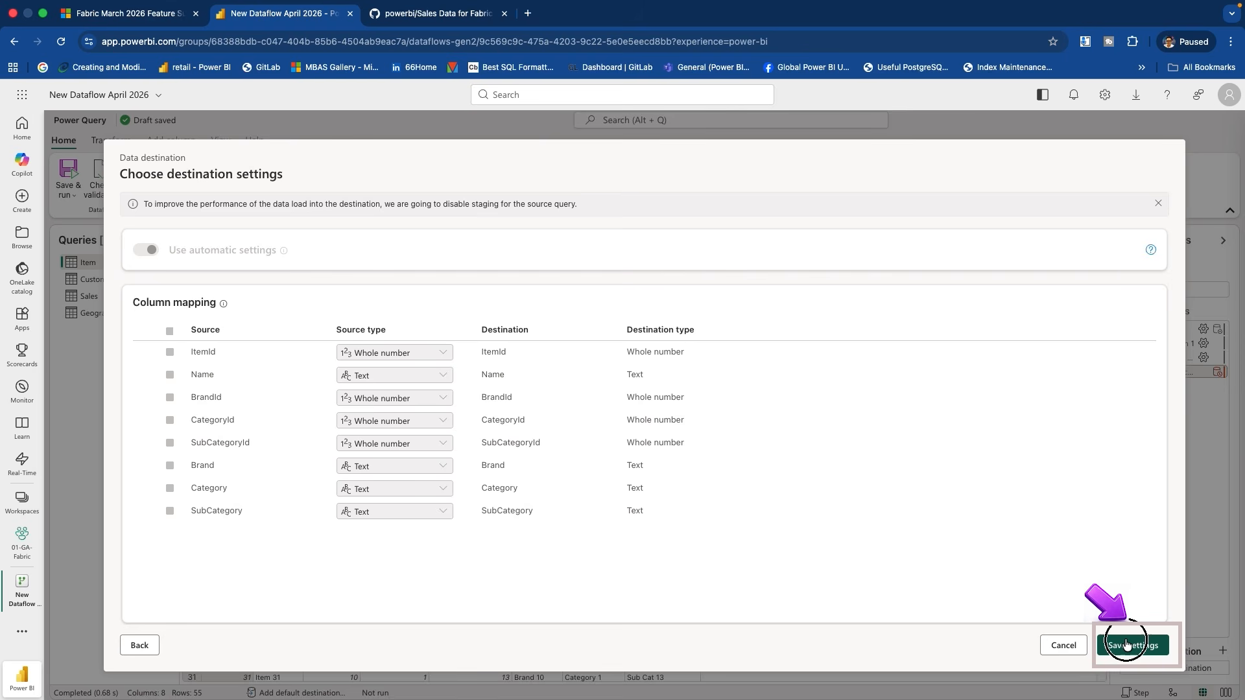
left_click(1125, 643)
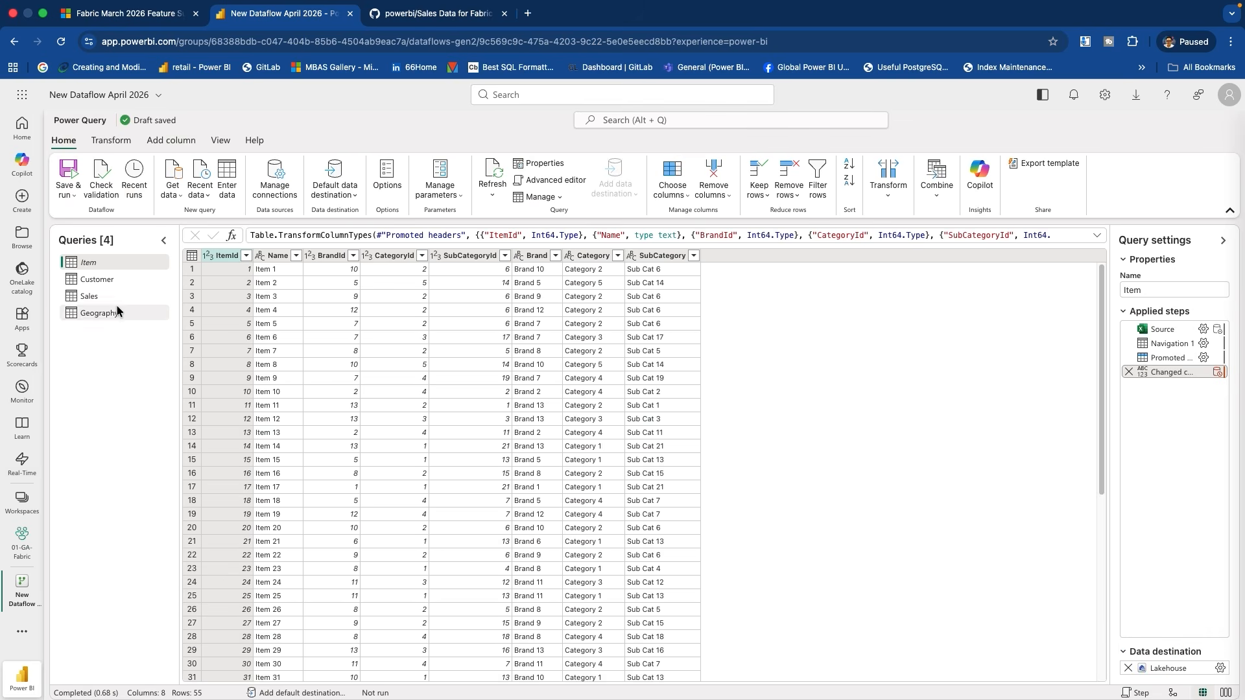
Add a SharePoint destination to the Customer query, using the personal OneDrive site and its existing organizational-account connection
left_click(102, 284)
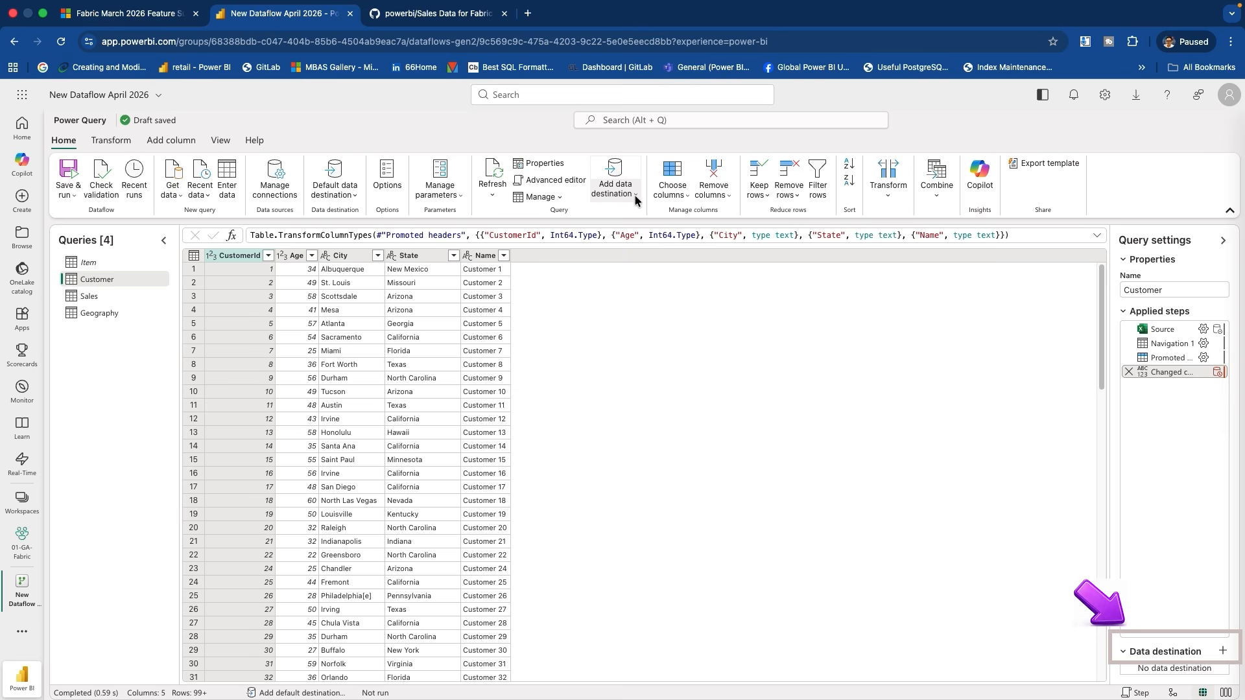
left_click(1221, 652)
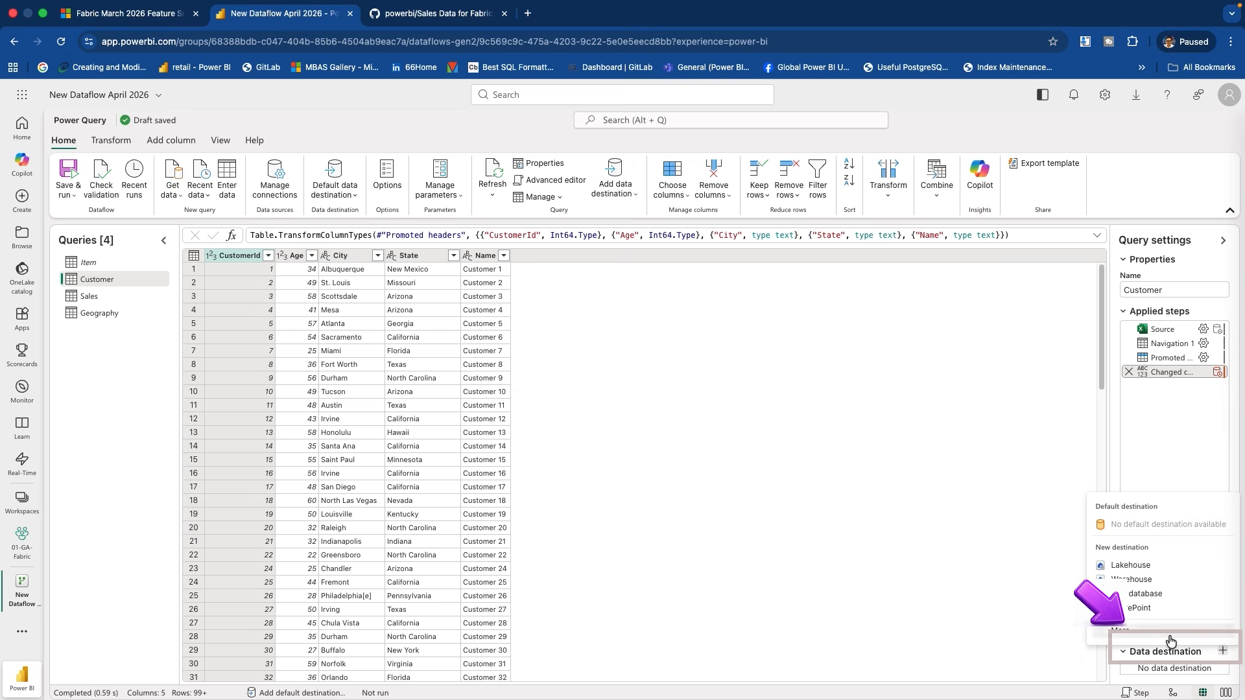
left_click(1123, 629)
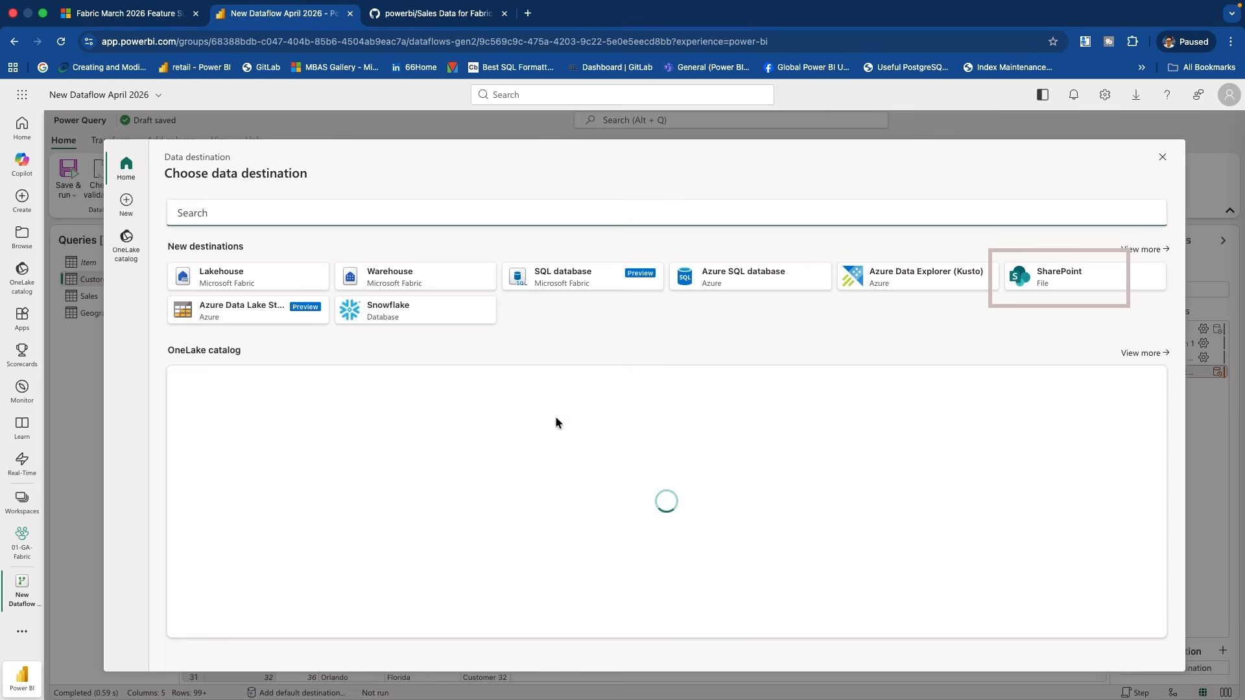
left_click(1063, 278)
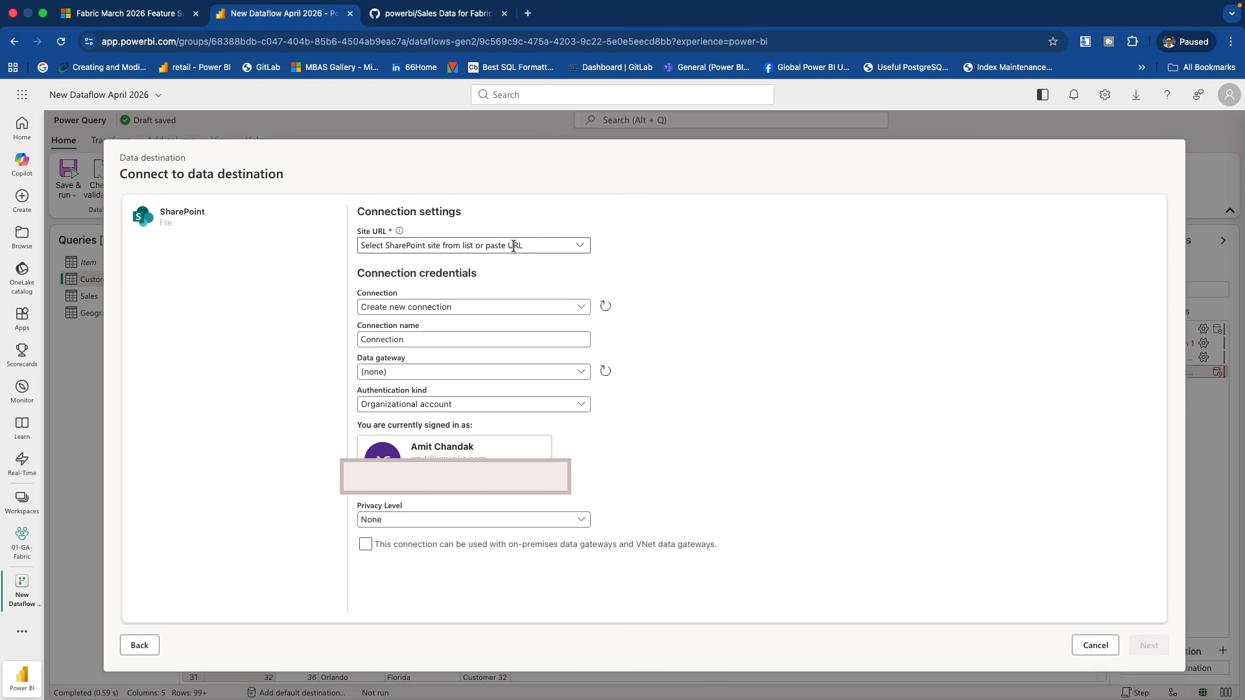
left_click(557, 246)
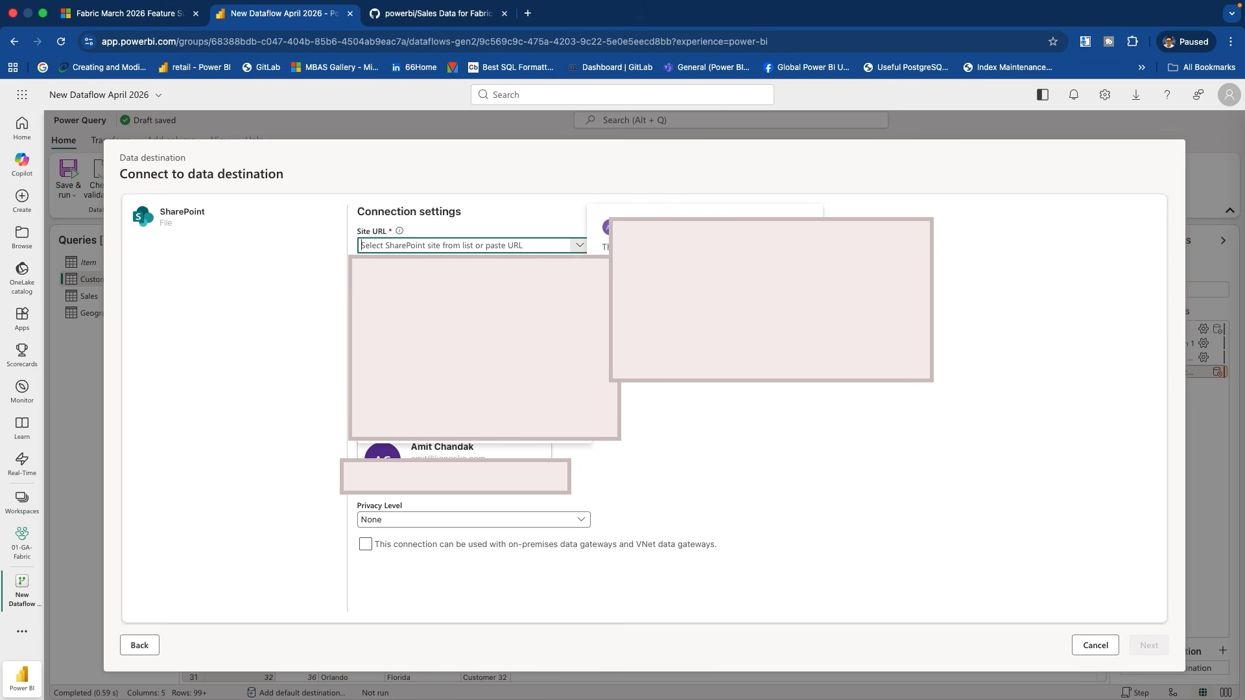
left_click(439, 286)
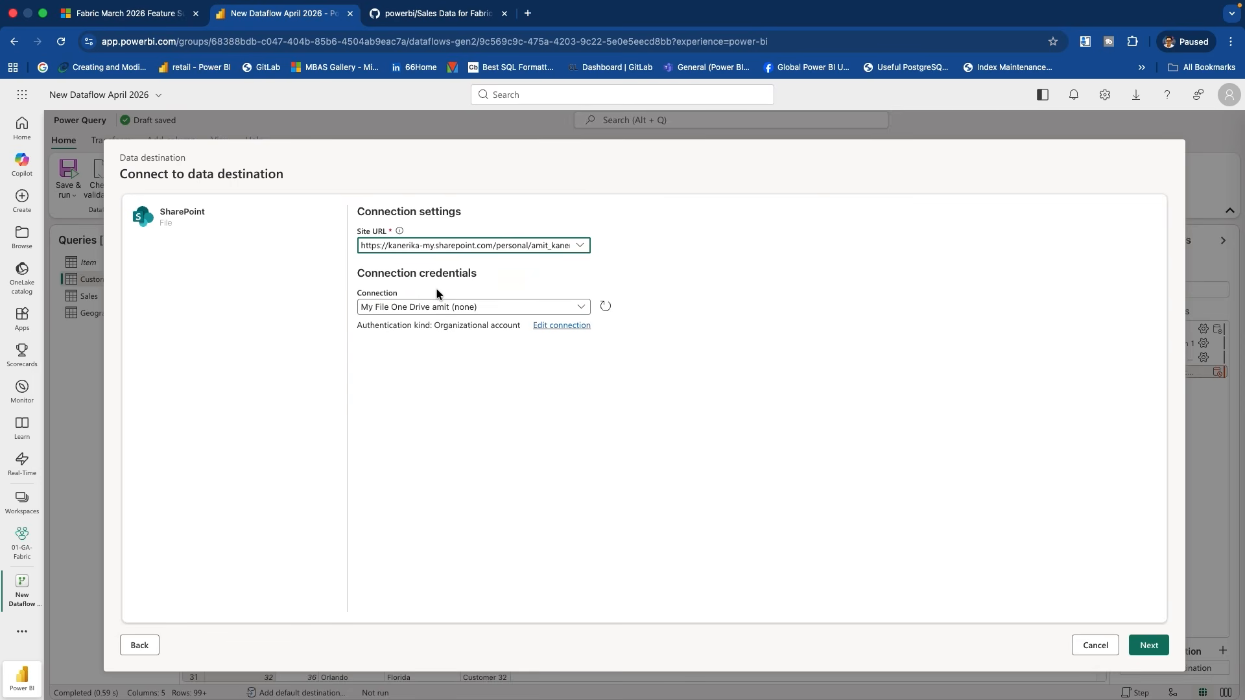
left_click(552, 329)
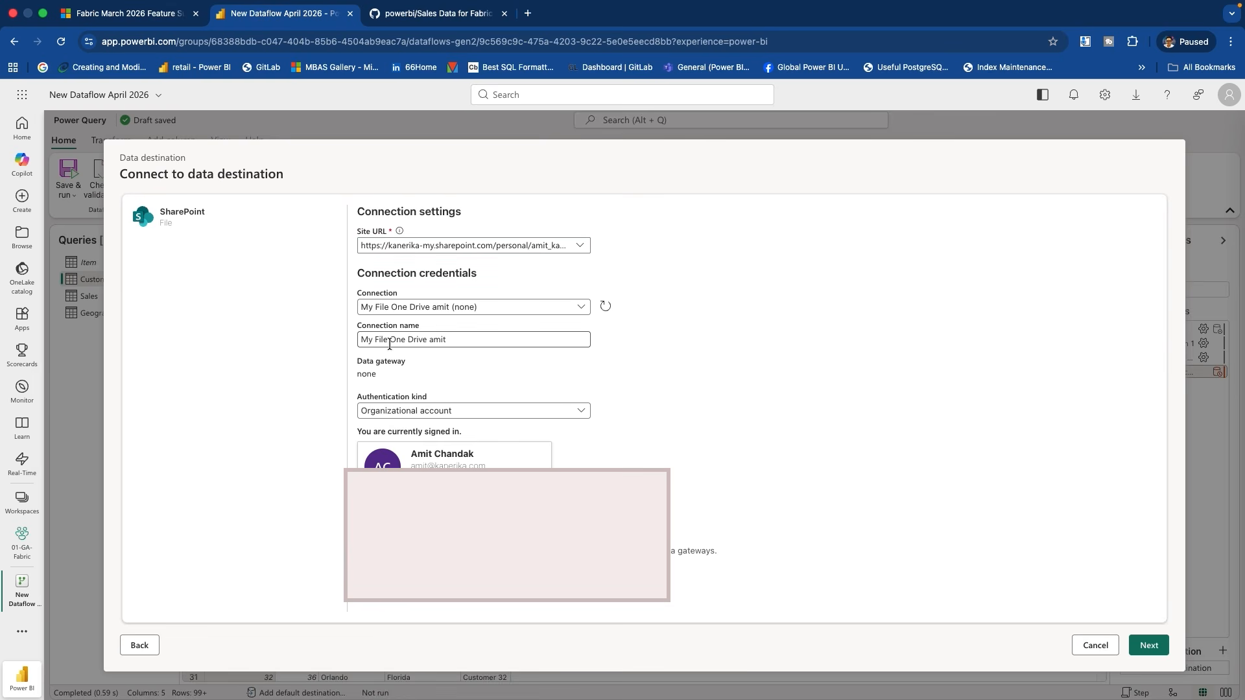
left_click(1145, 645)
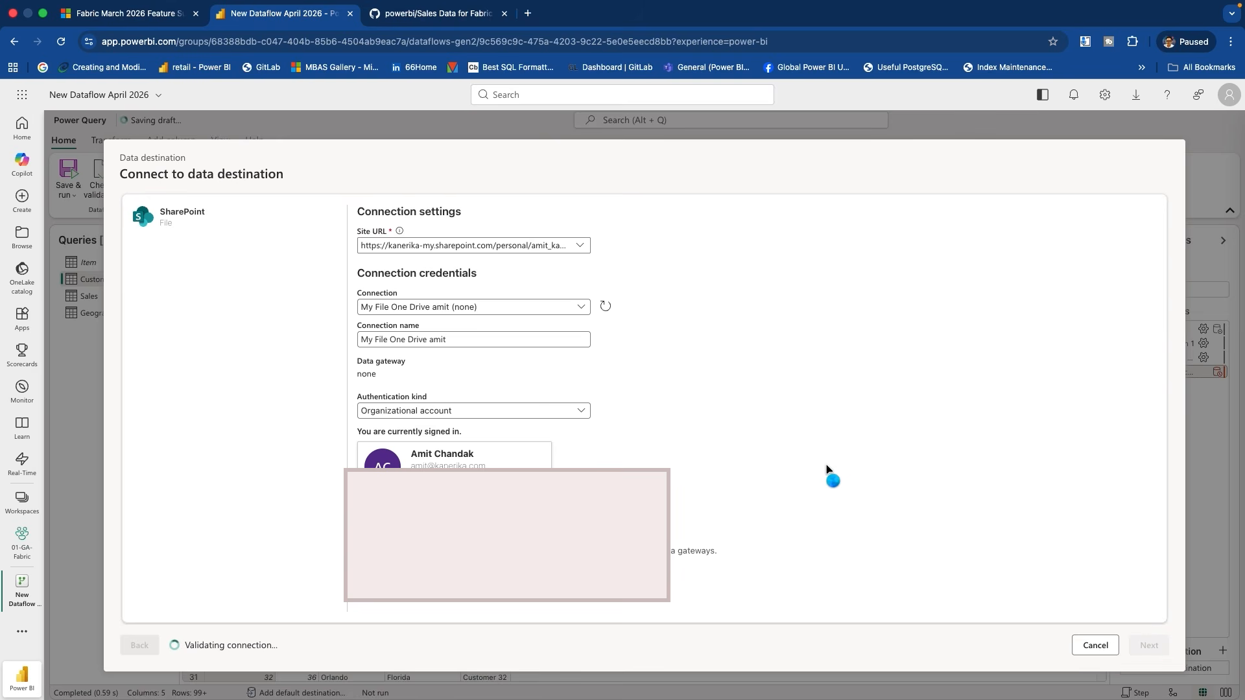
Target the SharePoint Documents folder with an Excel (Preview) file named Customer1.xlsx
left_click(176, 278)
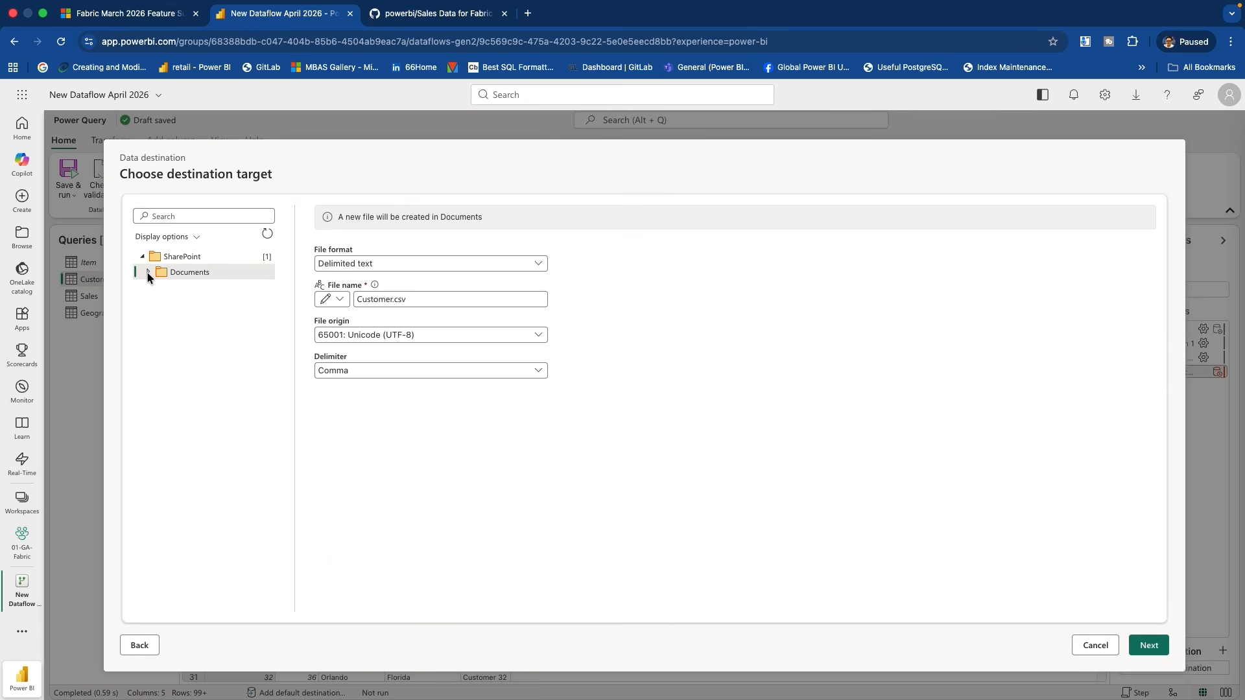
left_click(364, 265)
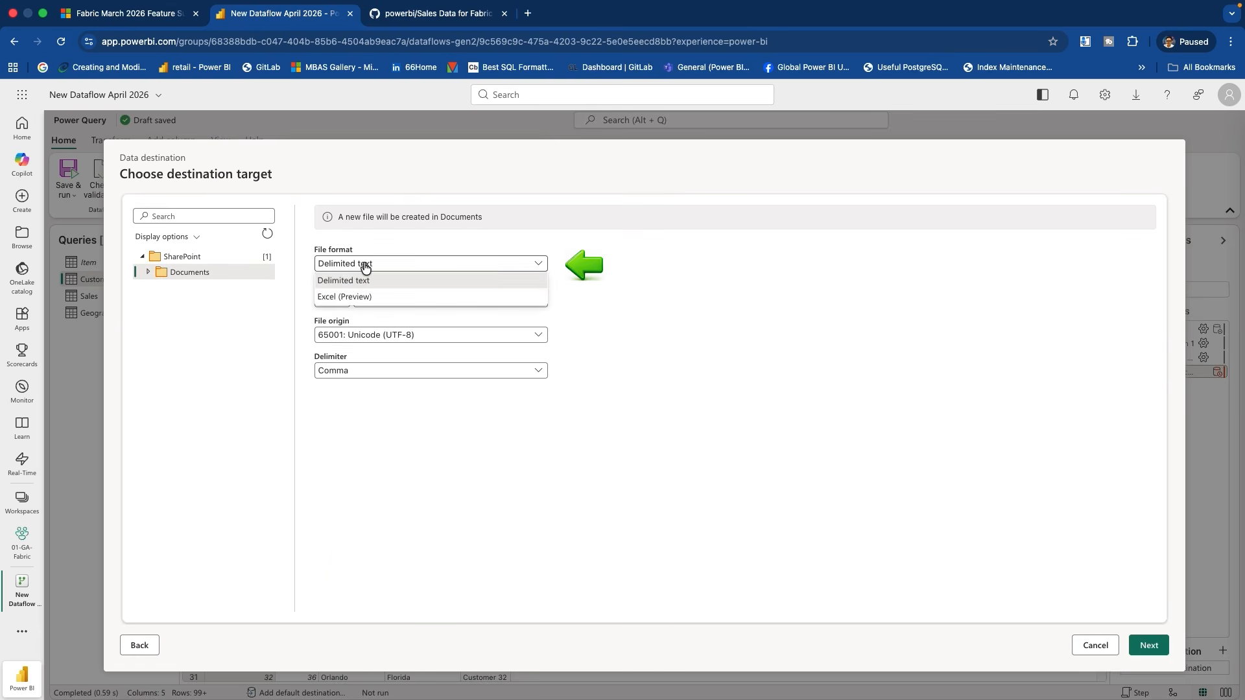
left_click(342, 296)
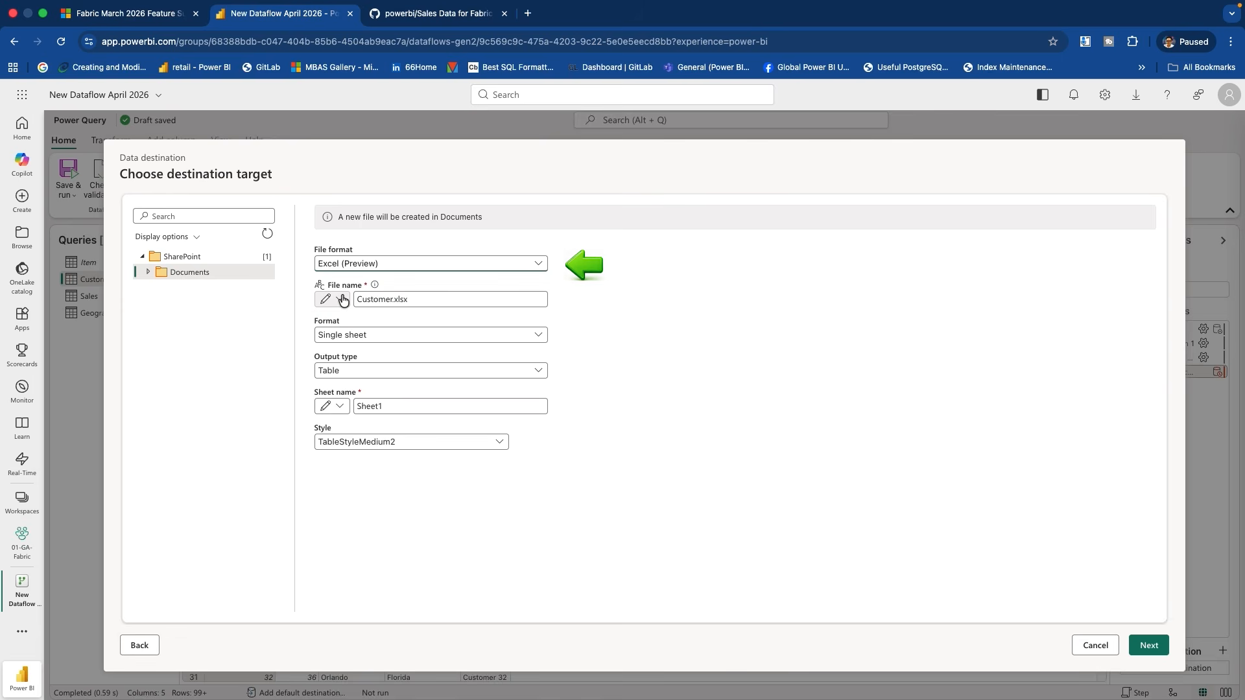
left_click(393, 300)
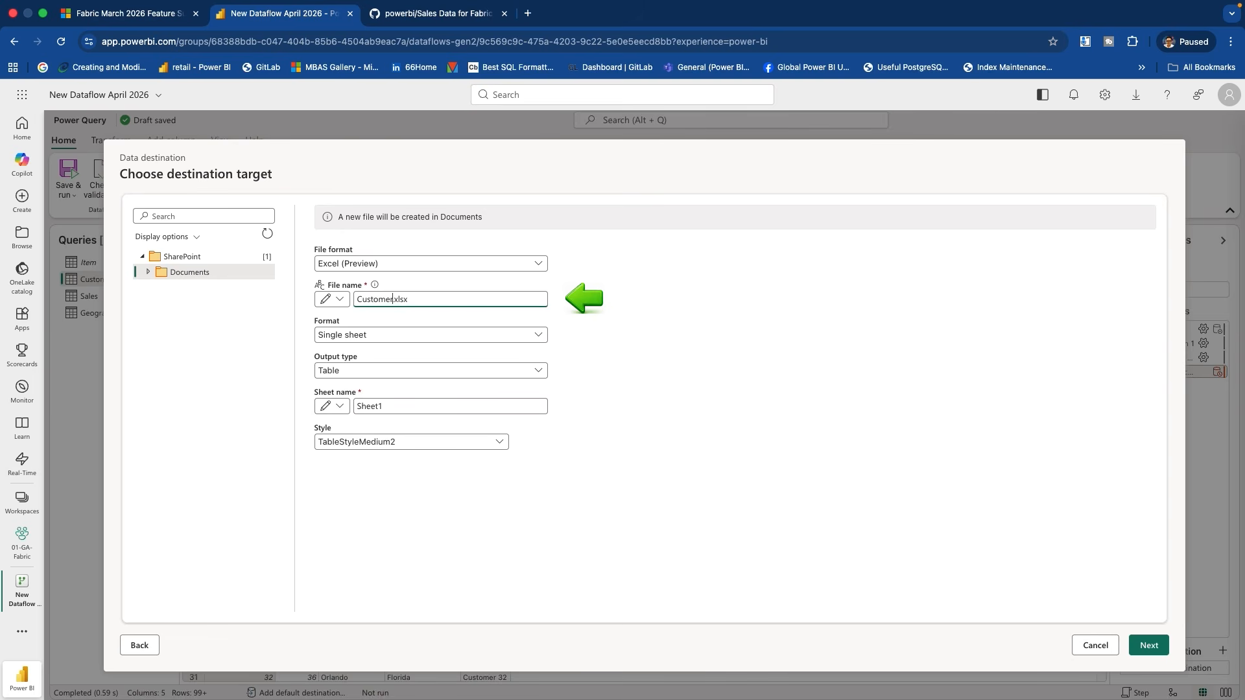
type("1")
Set the Customer file's output type to Sheet and its sheet name to "customer", and save the destination settings
left_click(376, 376)
left_click(351, 407)
double_click(397, 409)
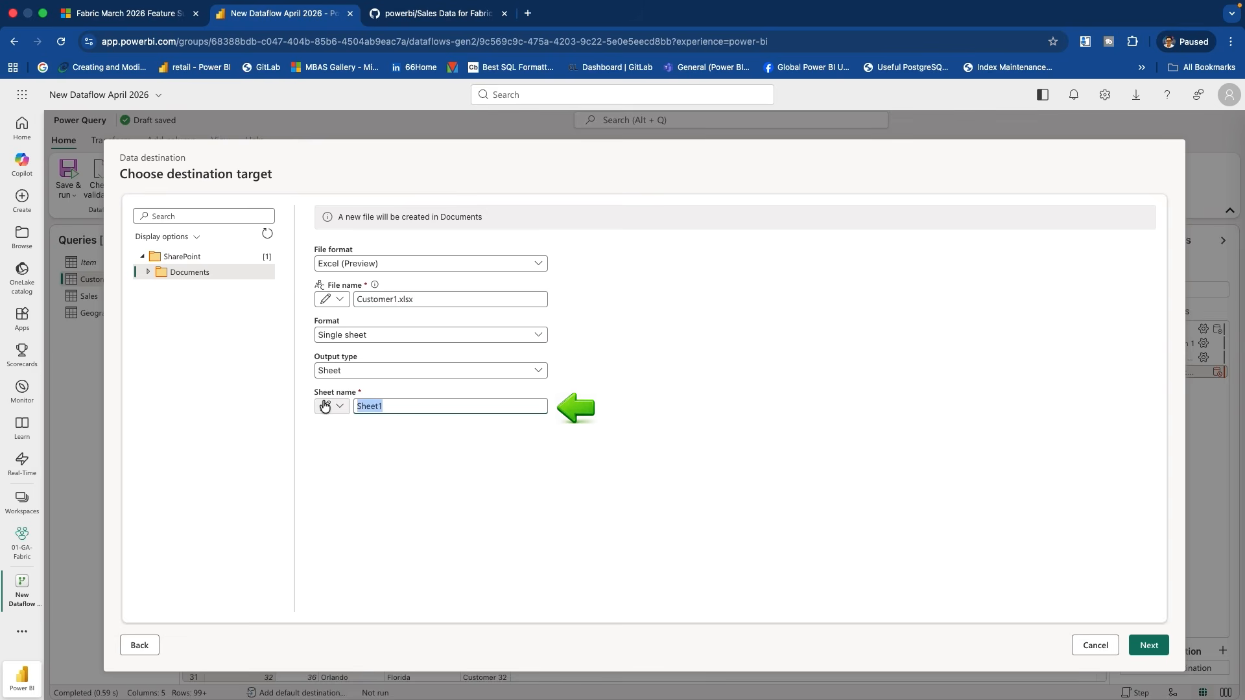
type("customer")
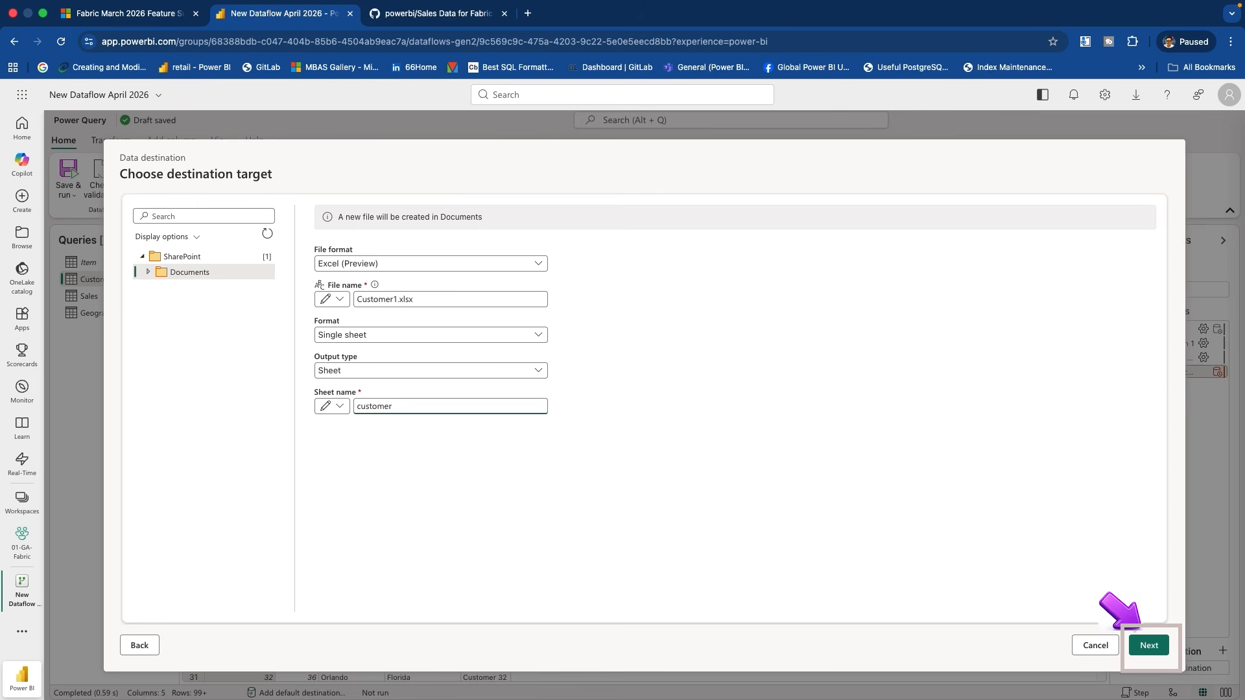
left_click(1150, 648)
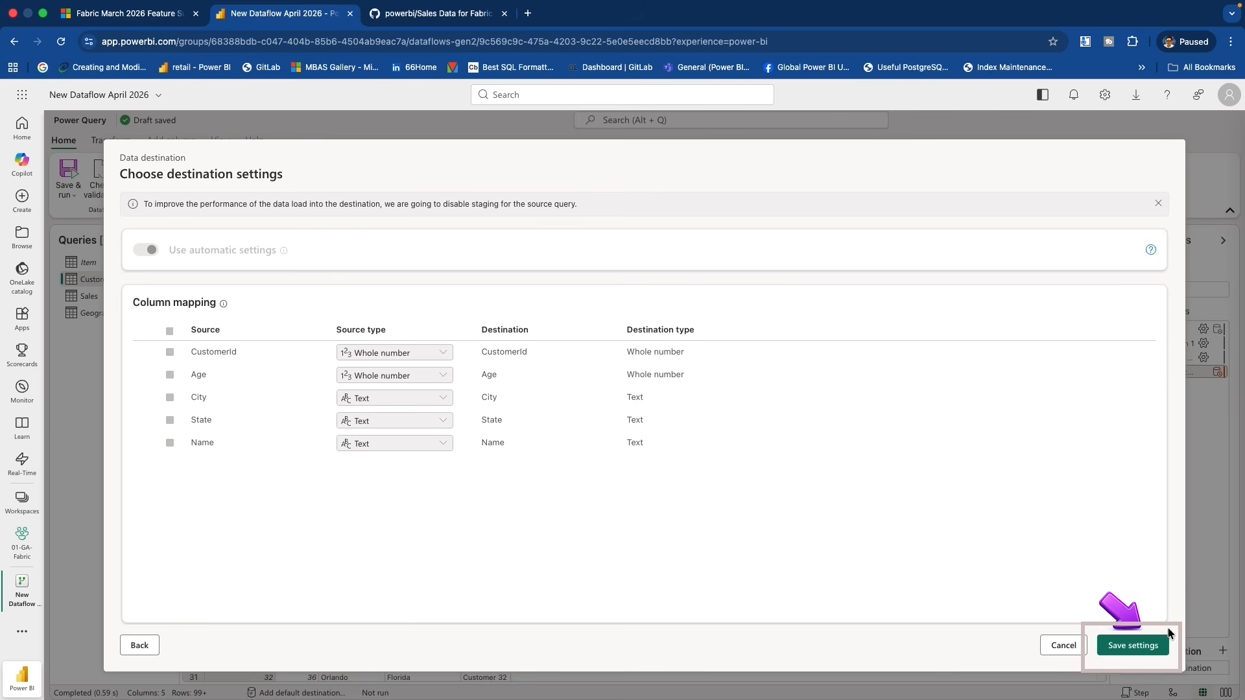
left_click(1144, 645)
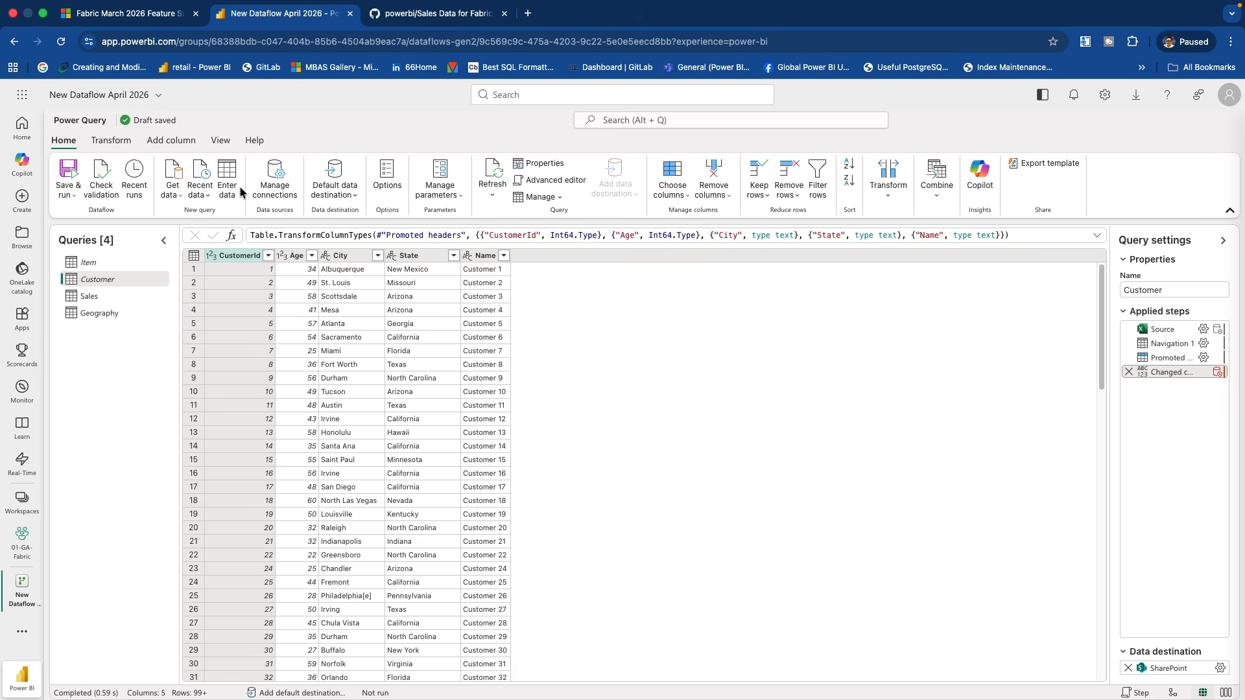
Add a Snowflake destination to the Sales query with the copied server address, warehouse COMPUTE_WH and the existing Snowflake Trail1 connection
left_click(97, 301)
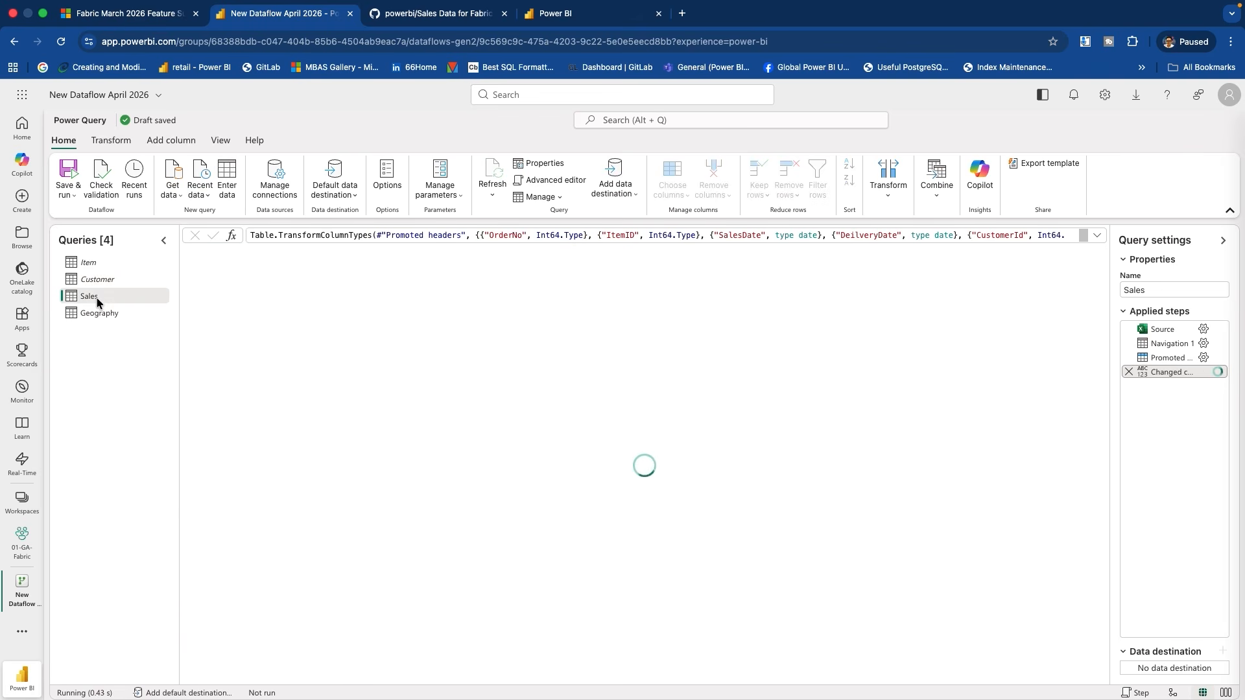
left_click(603, 198)
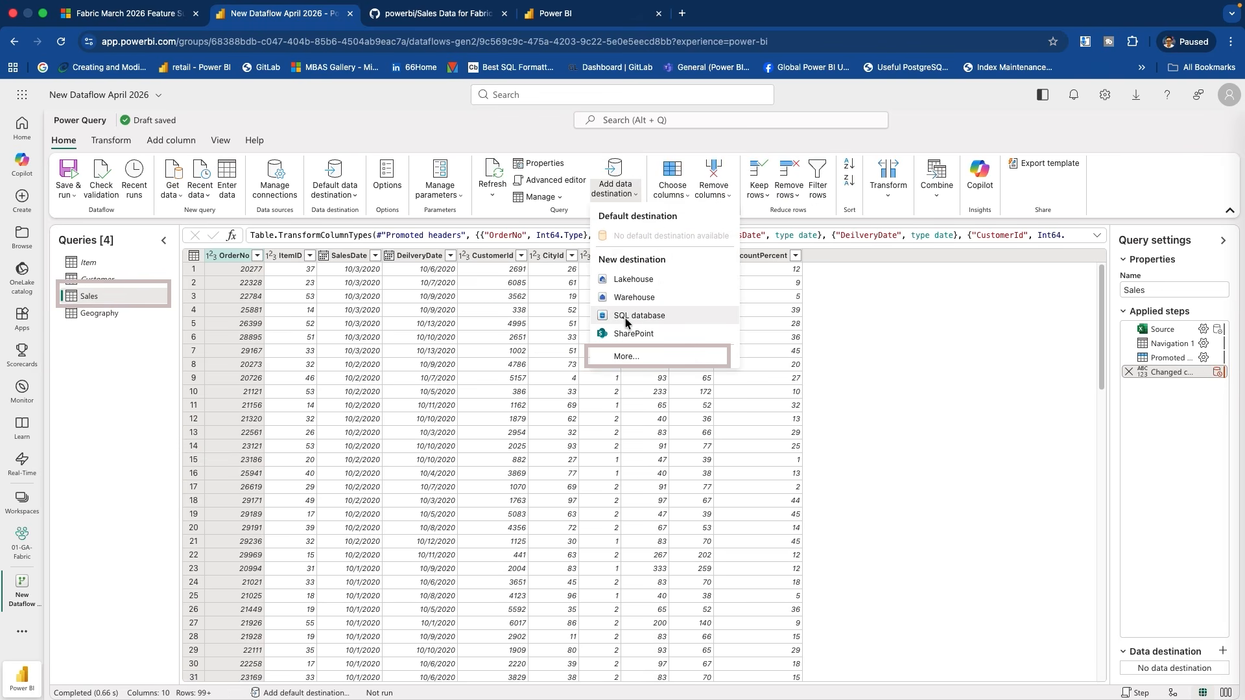
left_click(623, 355)
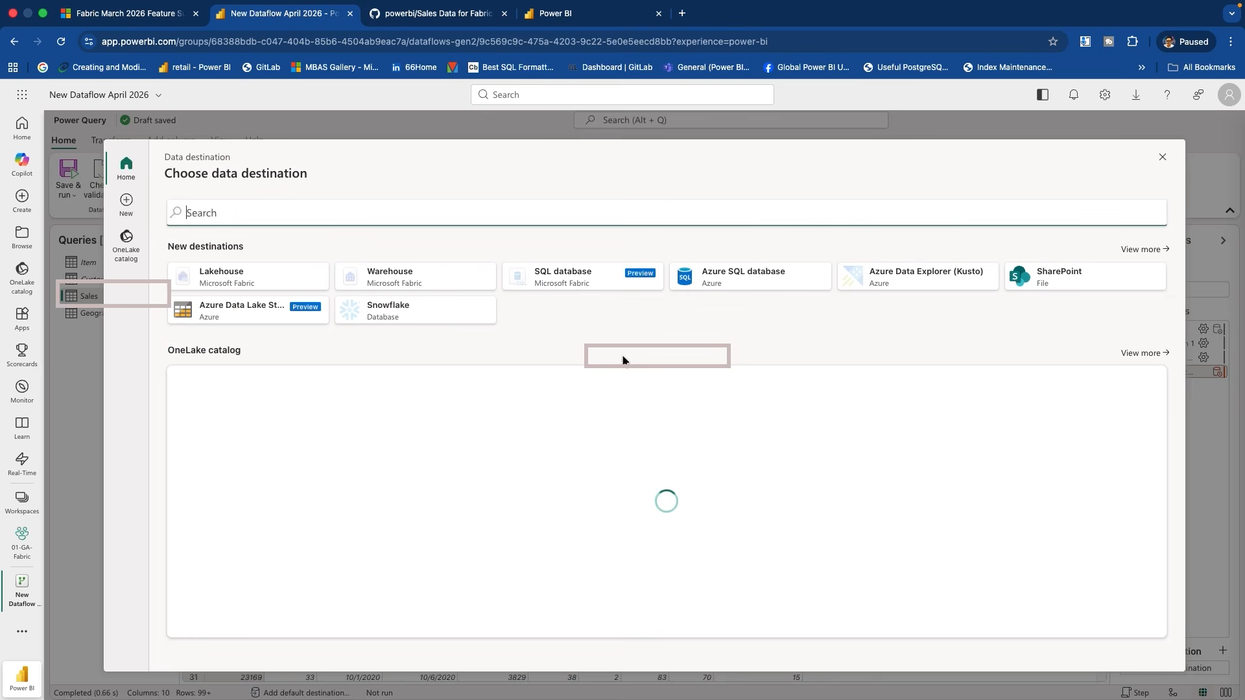
left_click(381, 322)
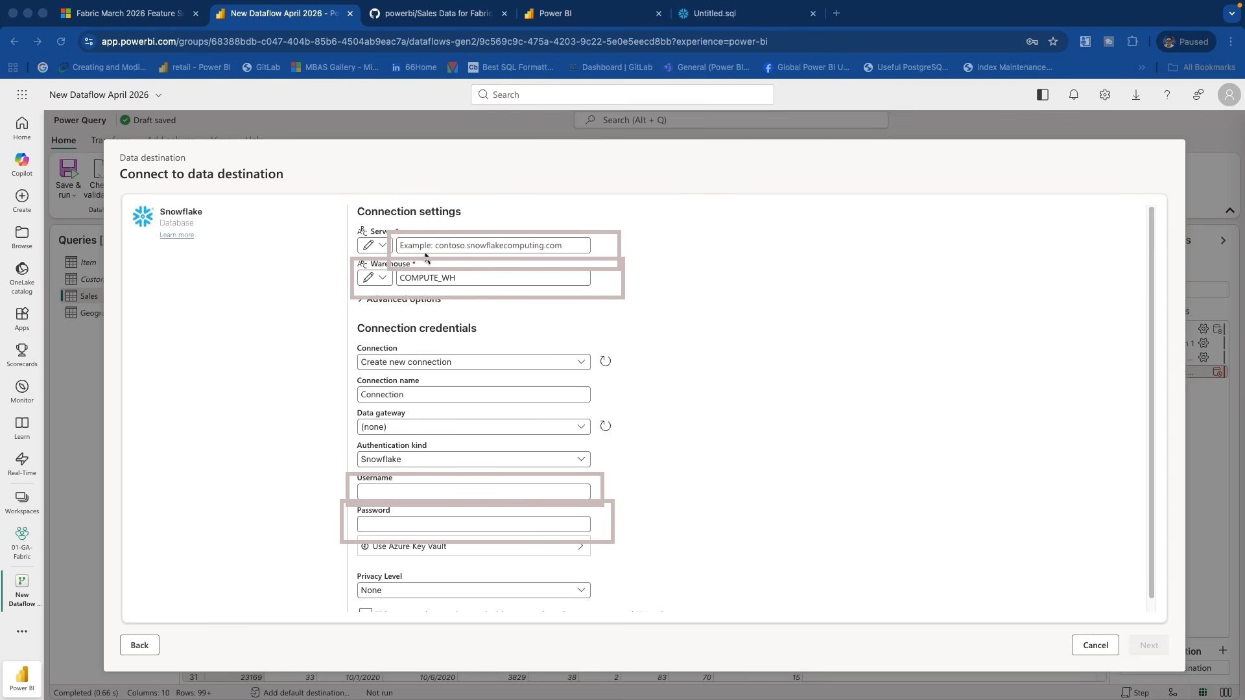
left_click(429, 247)
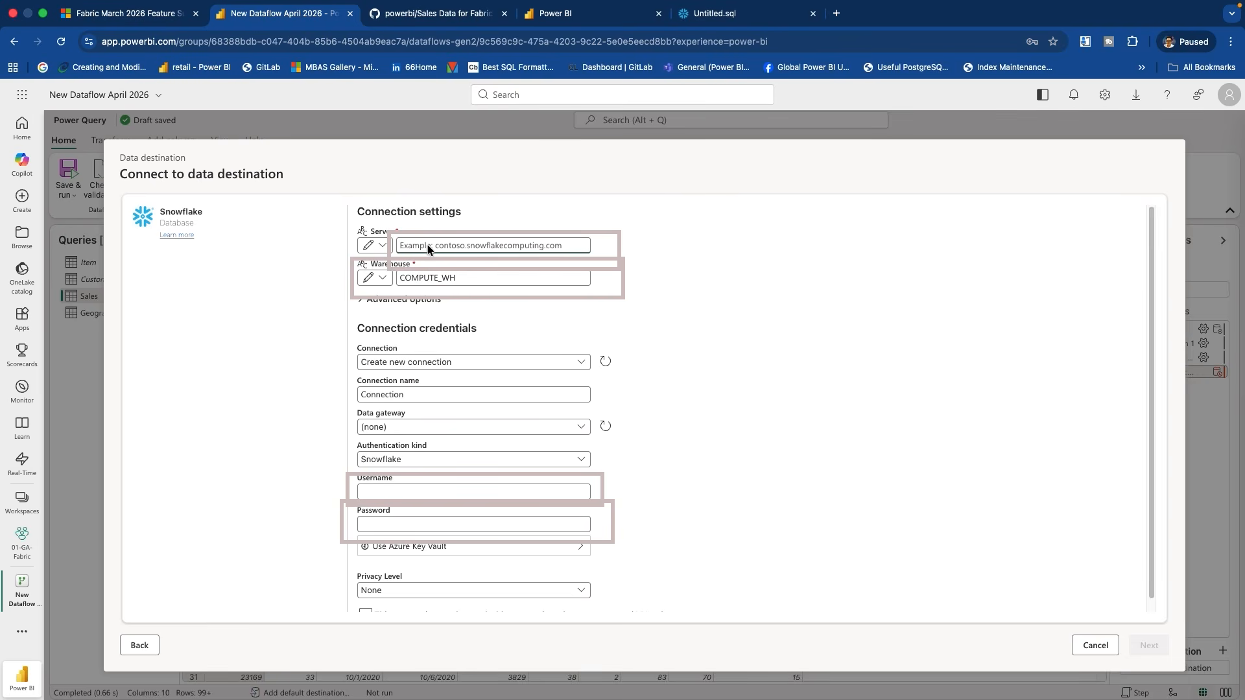
key("ctrl+v")
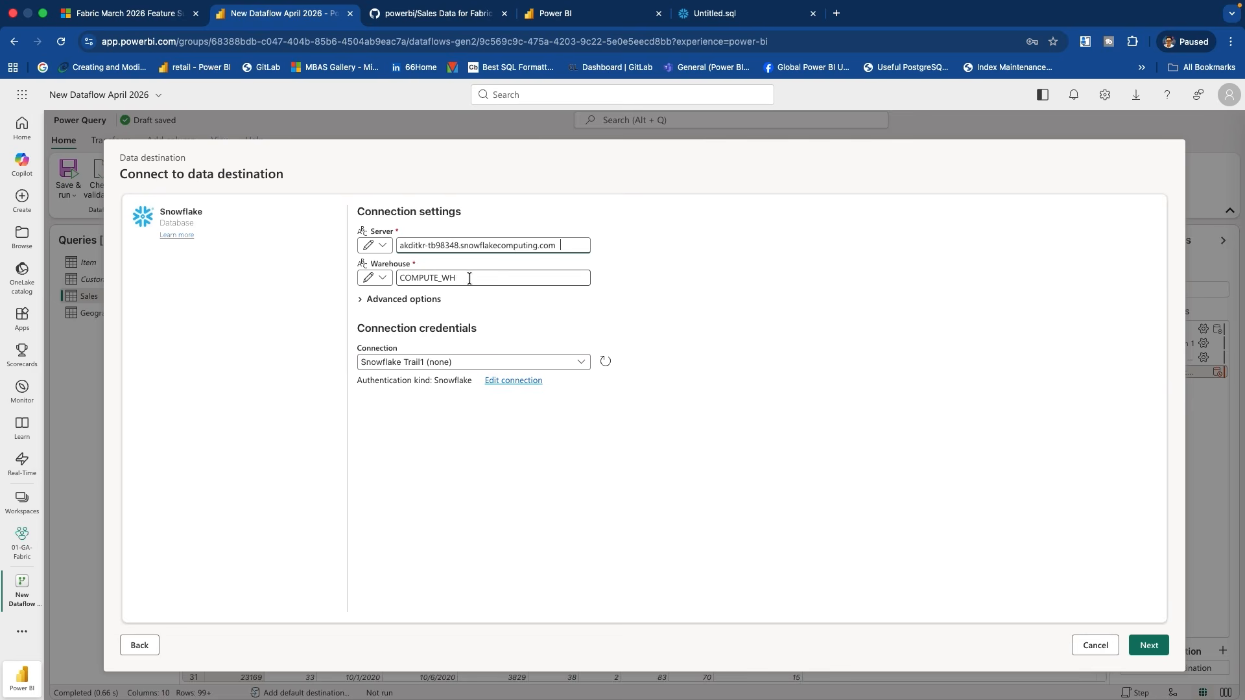
left_click(469, 279)
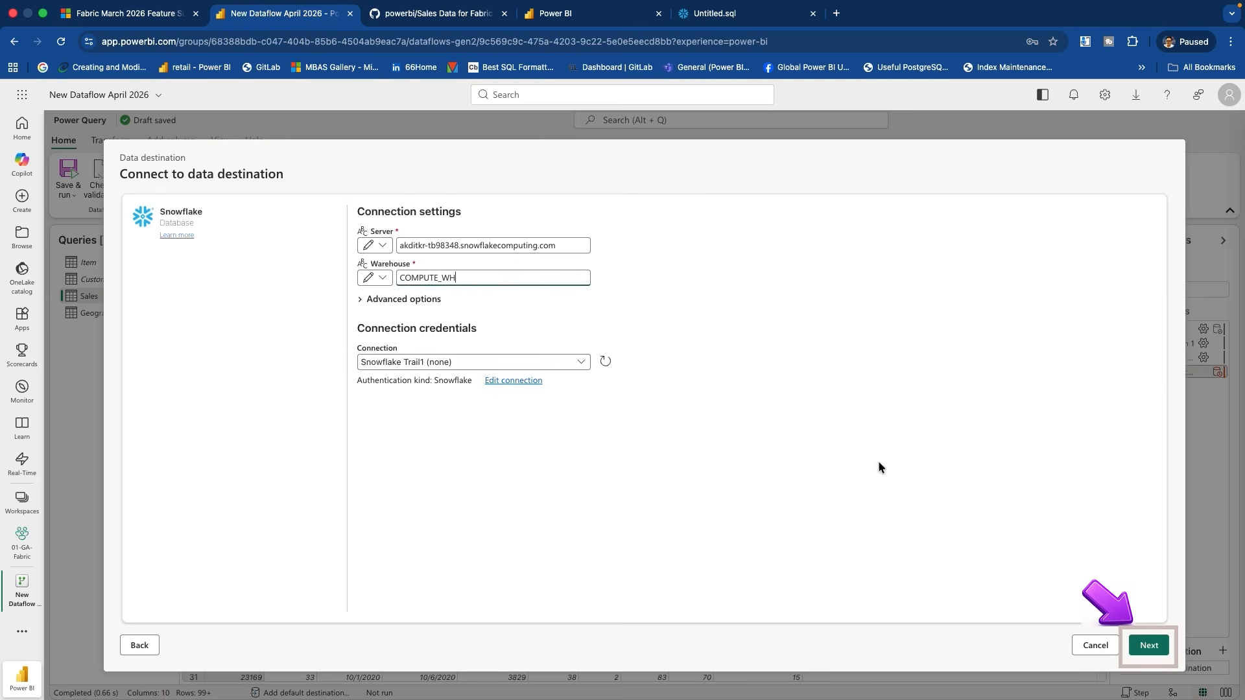
left_click(1152, 647)
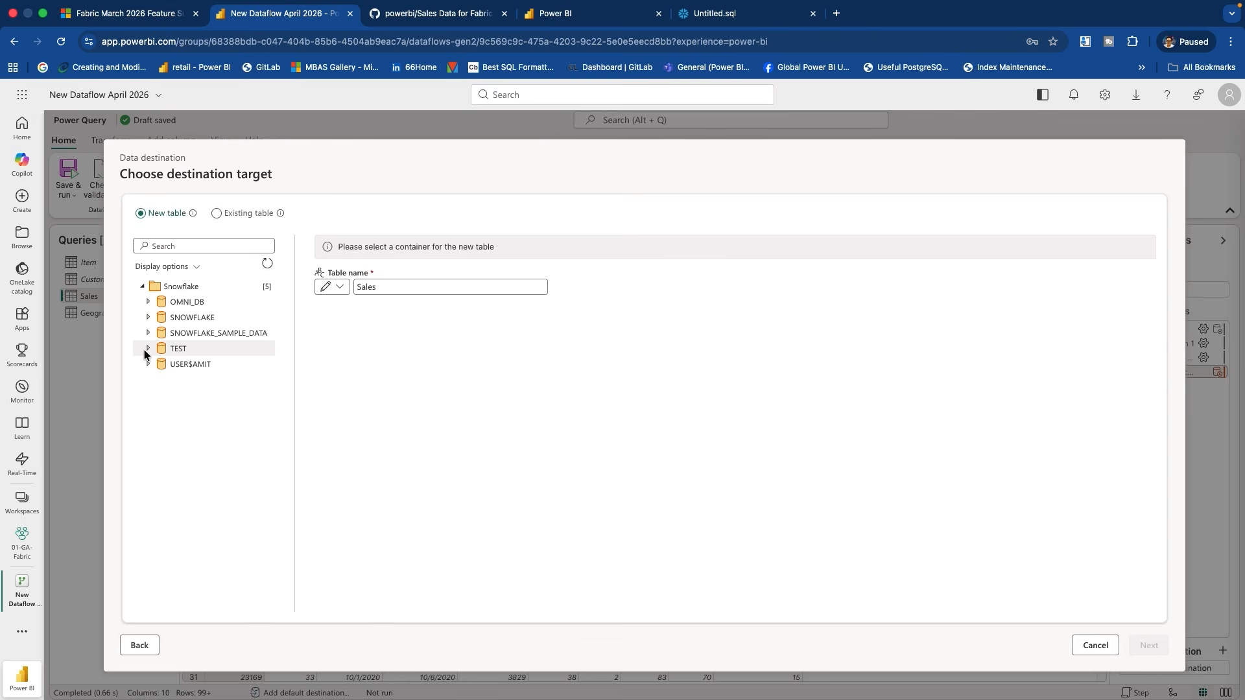
Target a new table named Sales1 in the PUBLIC schema of the TEST database, and save the Sales destination settings
left_click(148, 349)
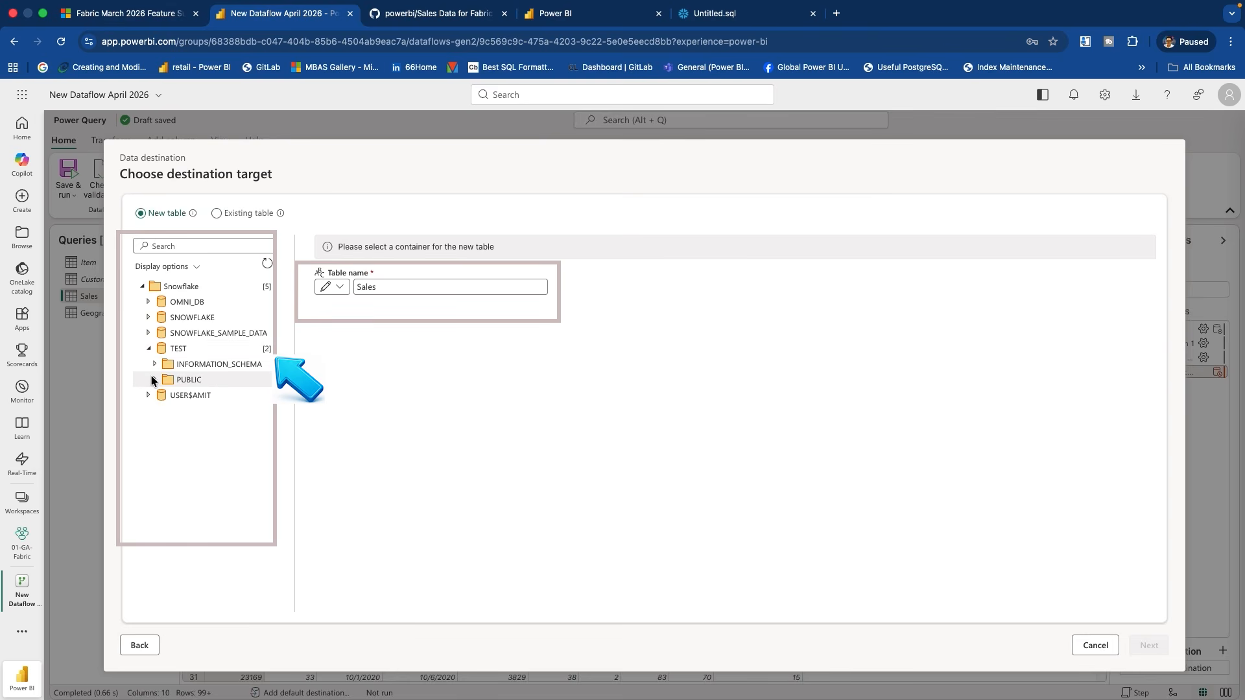
left_click(155, 379)
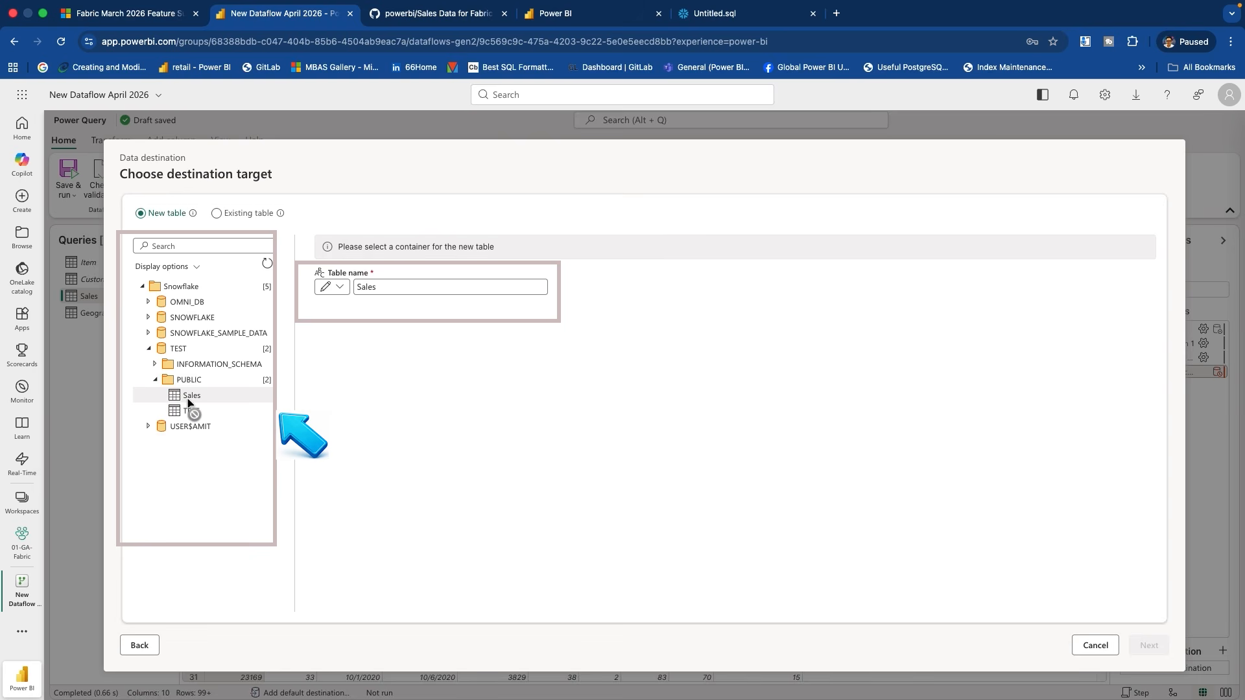
left_click(376, 286)
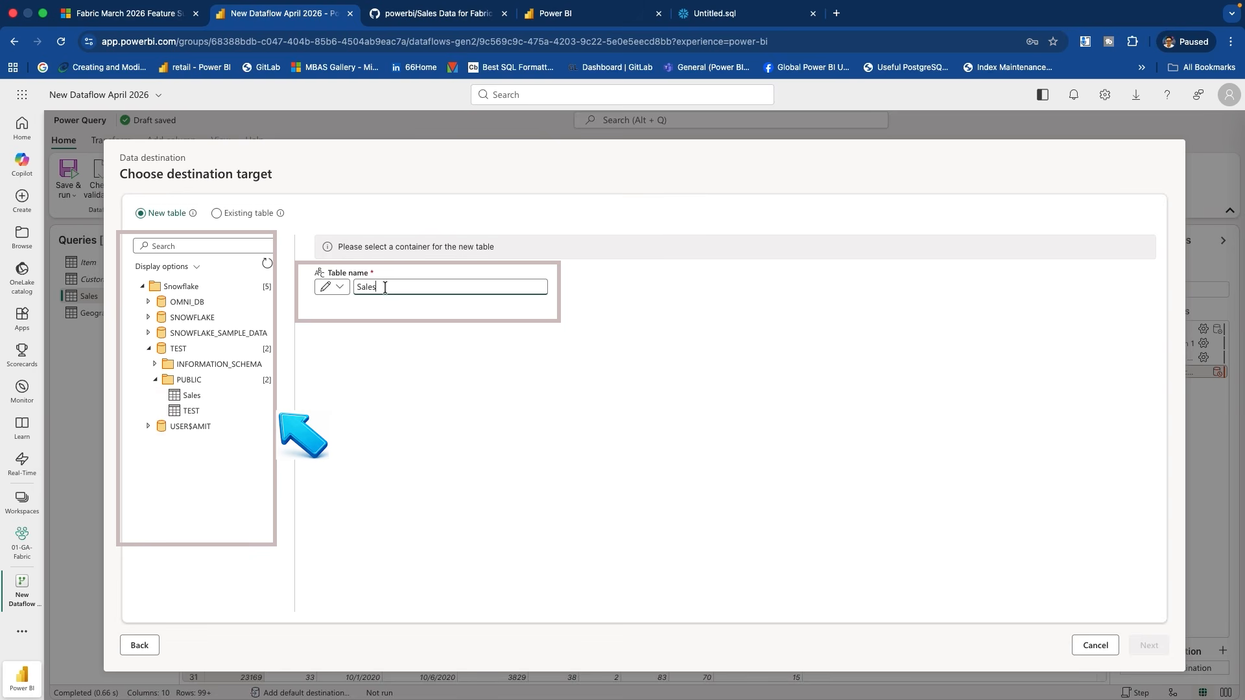
type("1")
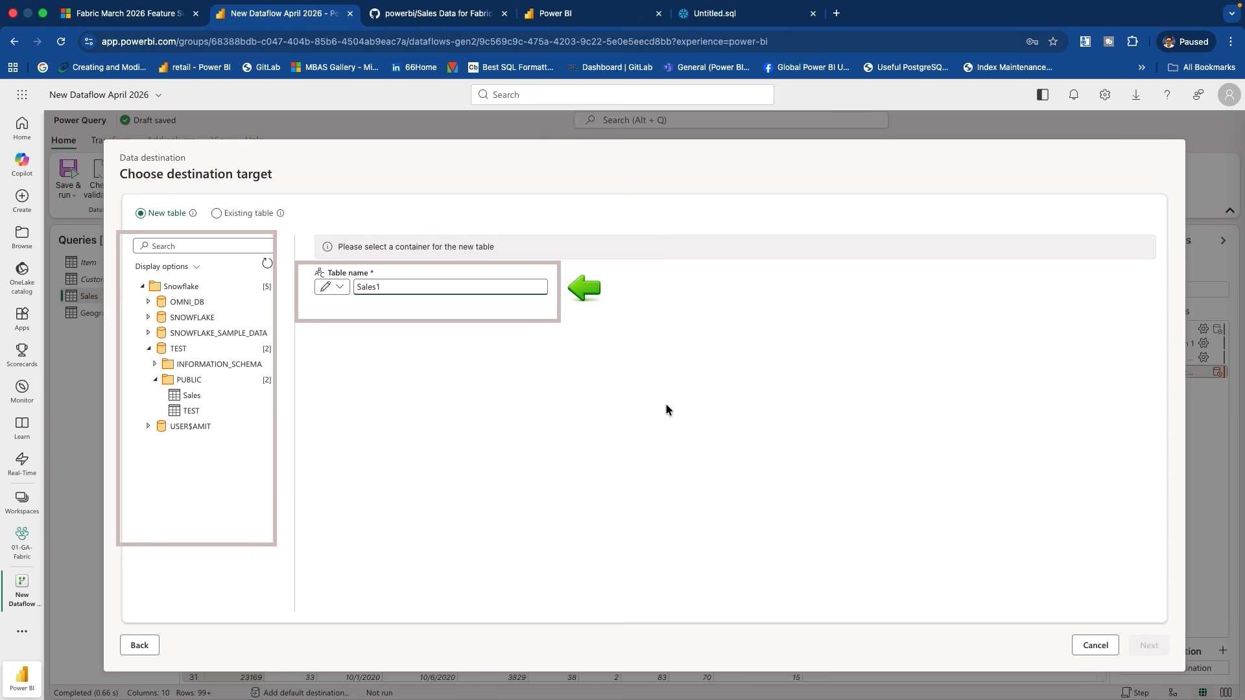
left_click(185, 382)
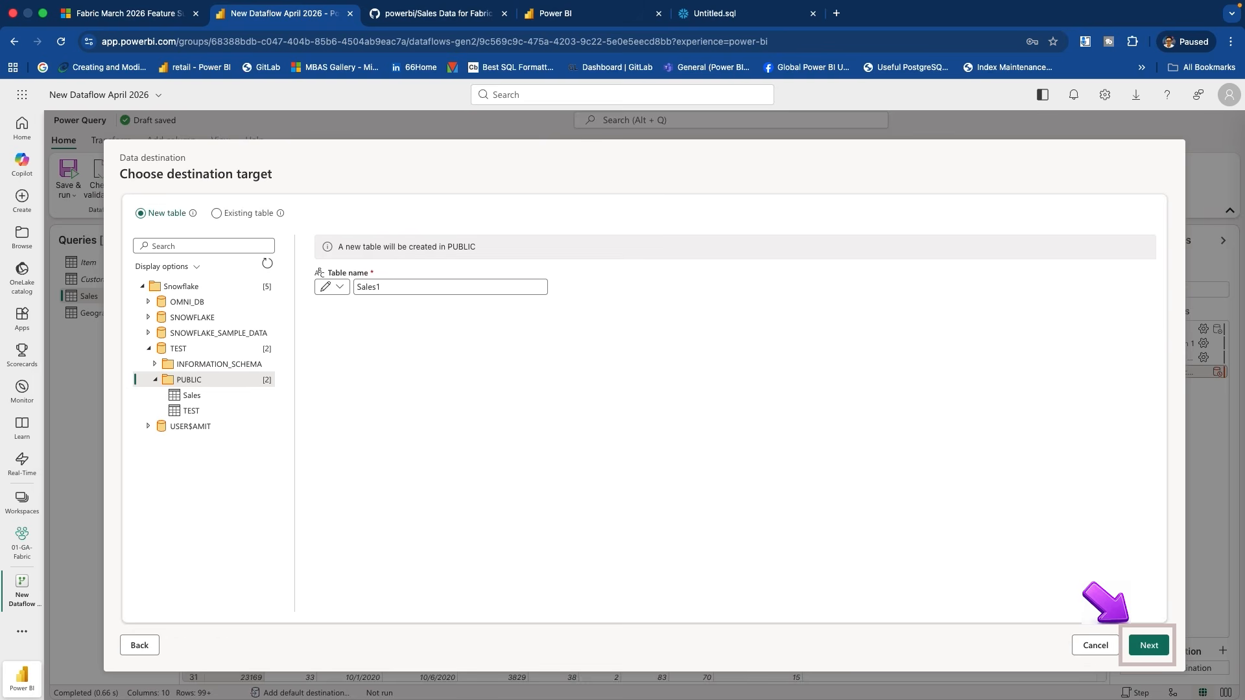
left_click(1146, 643)
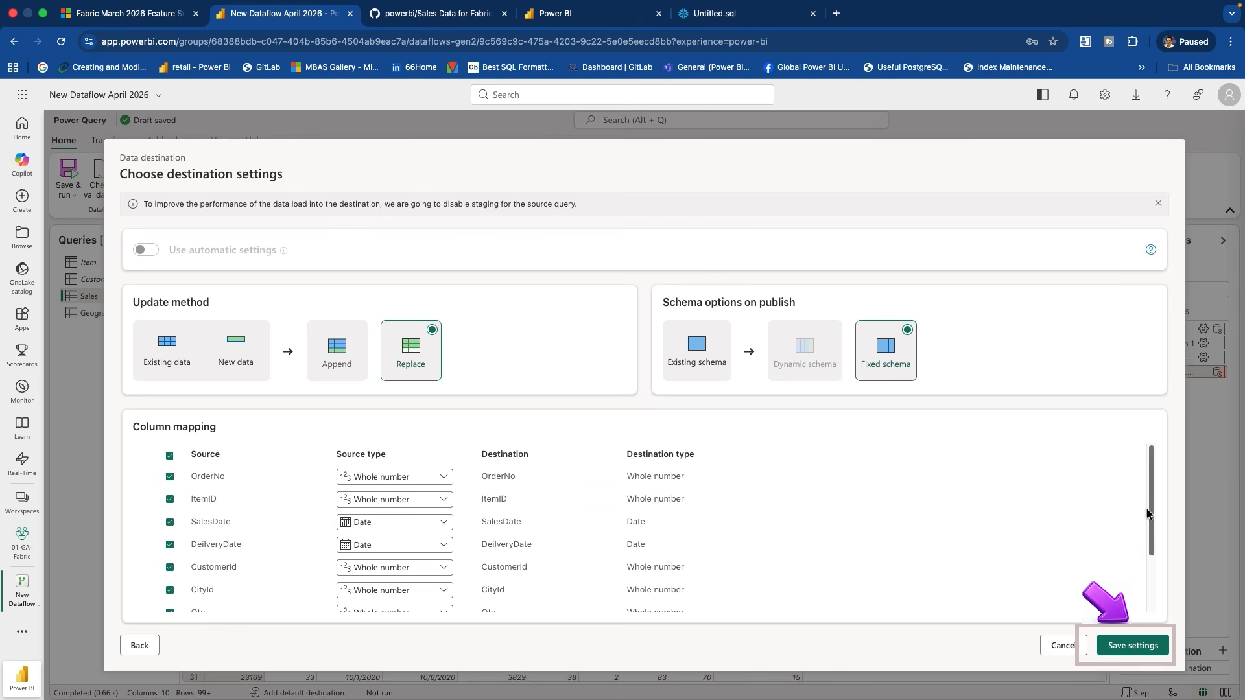
left_click(1134, 646)
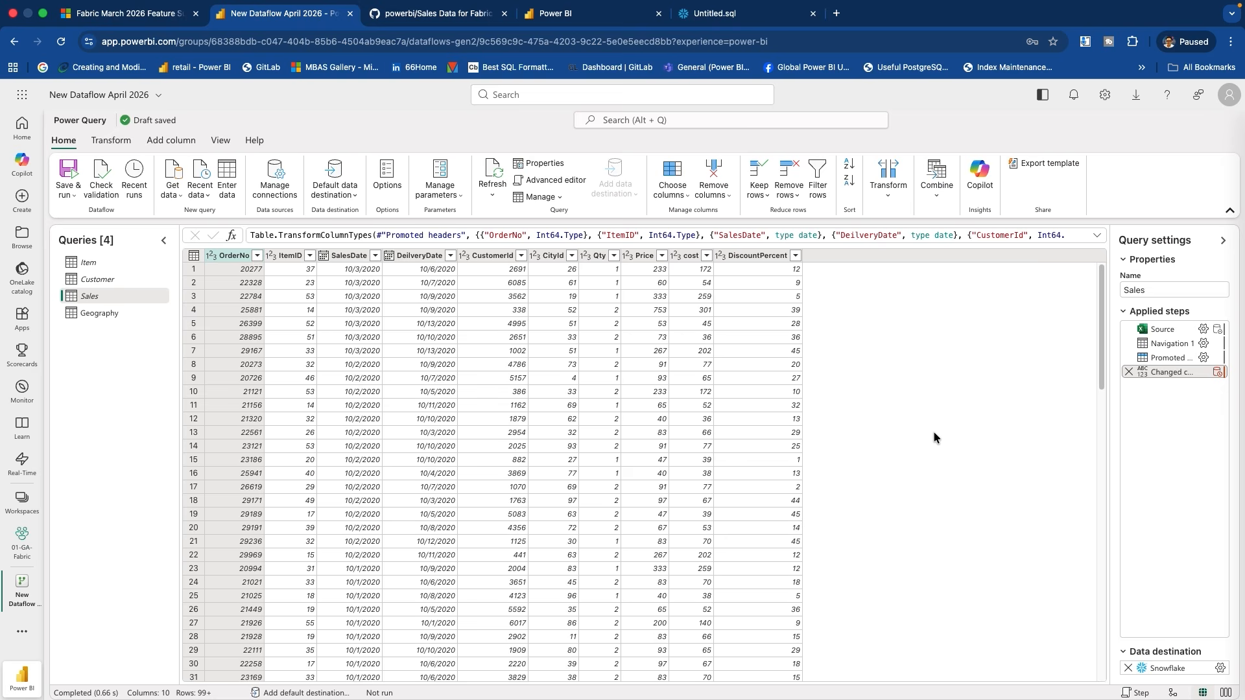
Save, run and close the dataflow, and remove the Notebook type filter from the 01-GA-Fabric workspace list
left_click(76, 195)
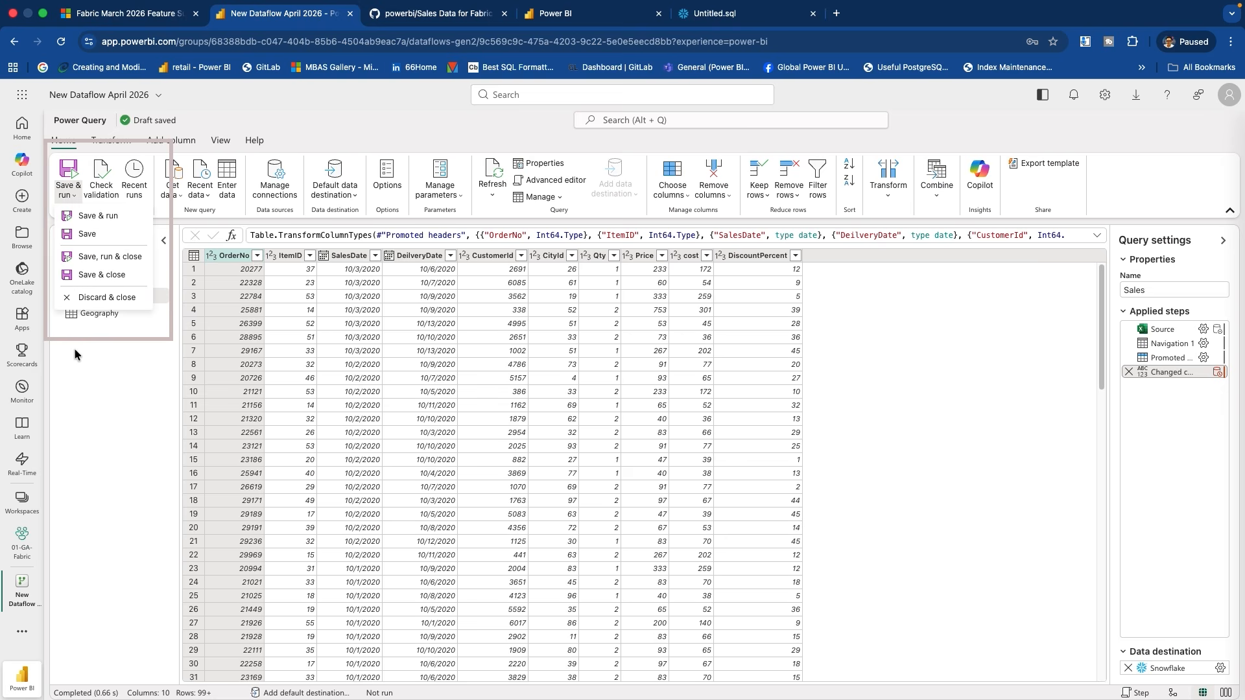
left_click(76, 354)
left_click(76, 196)
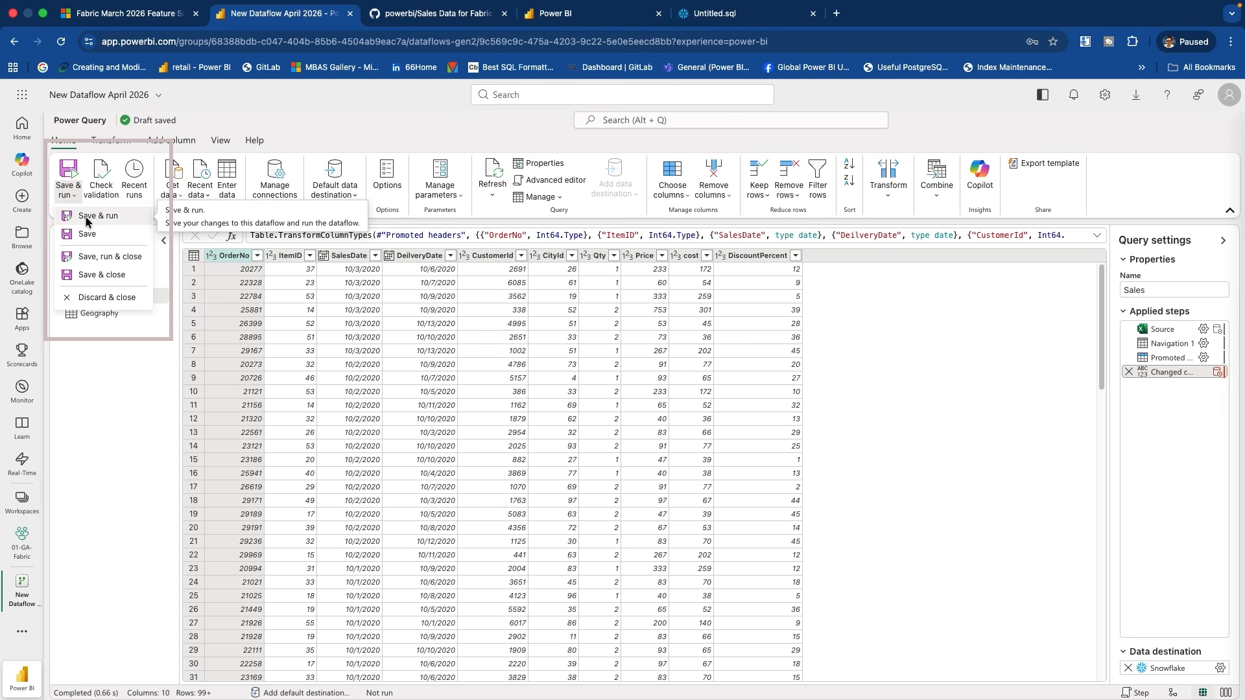
left_click(88, 256)
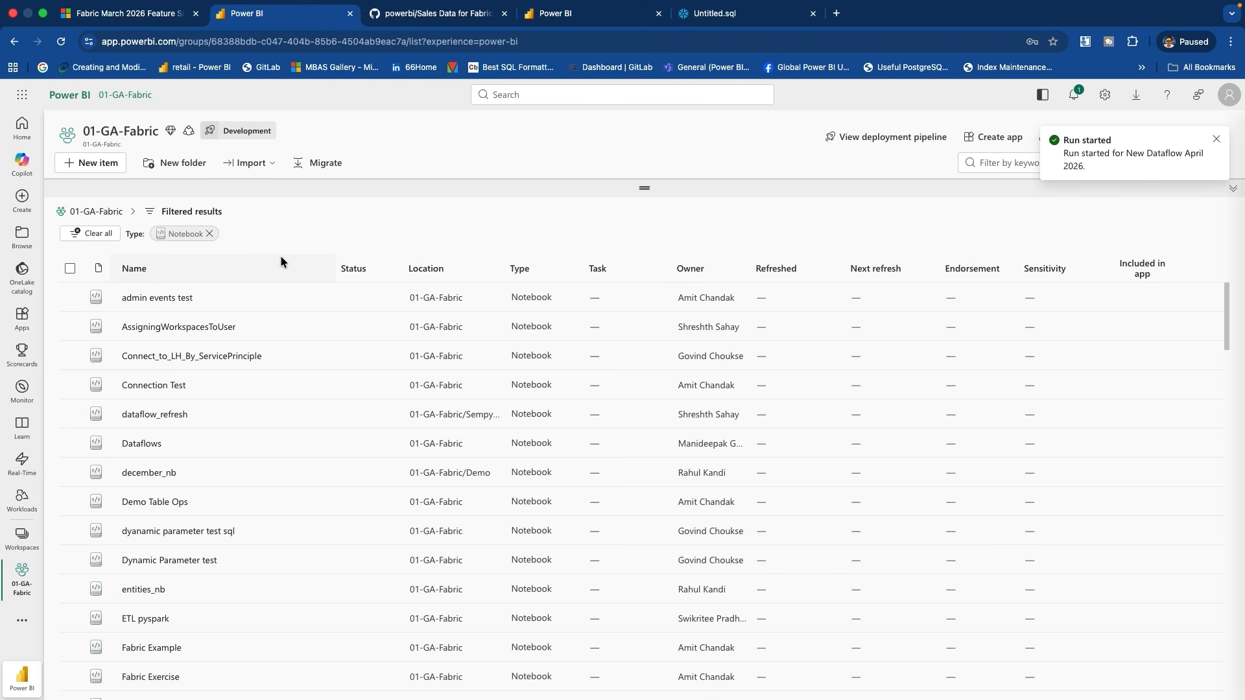
left_click(209, 233)
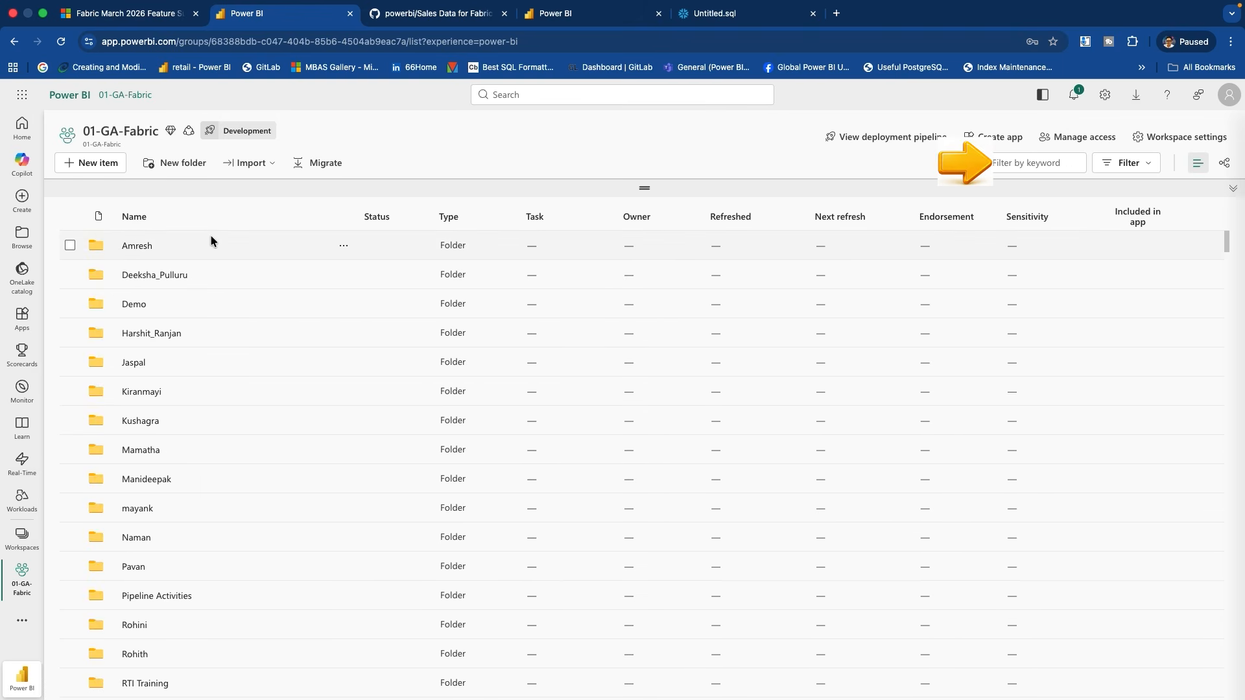
Filter the 01-GA-Fabric workspace list to Dataflow Gen2 (CI/CD) items containing the keyword "new"
left_click(1125, 174)
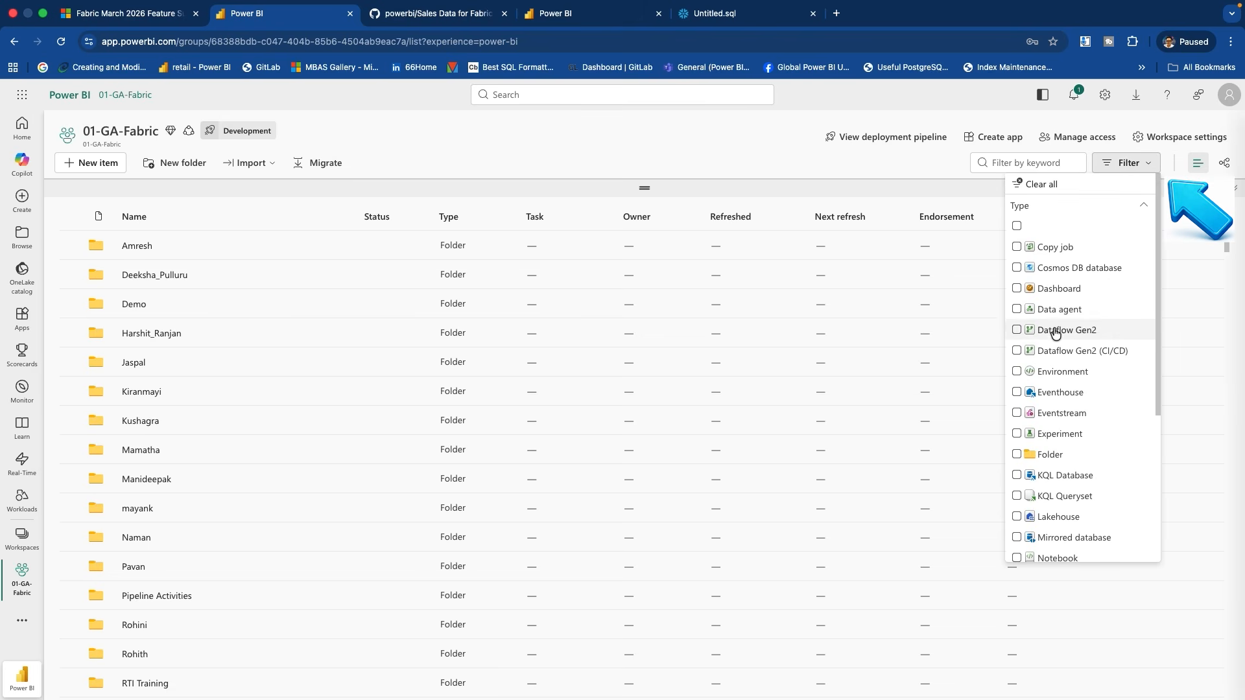
left_click(1018, 351)
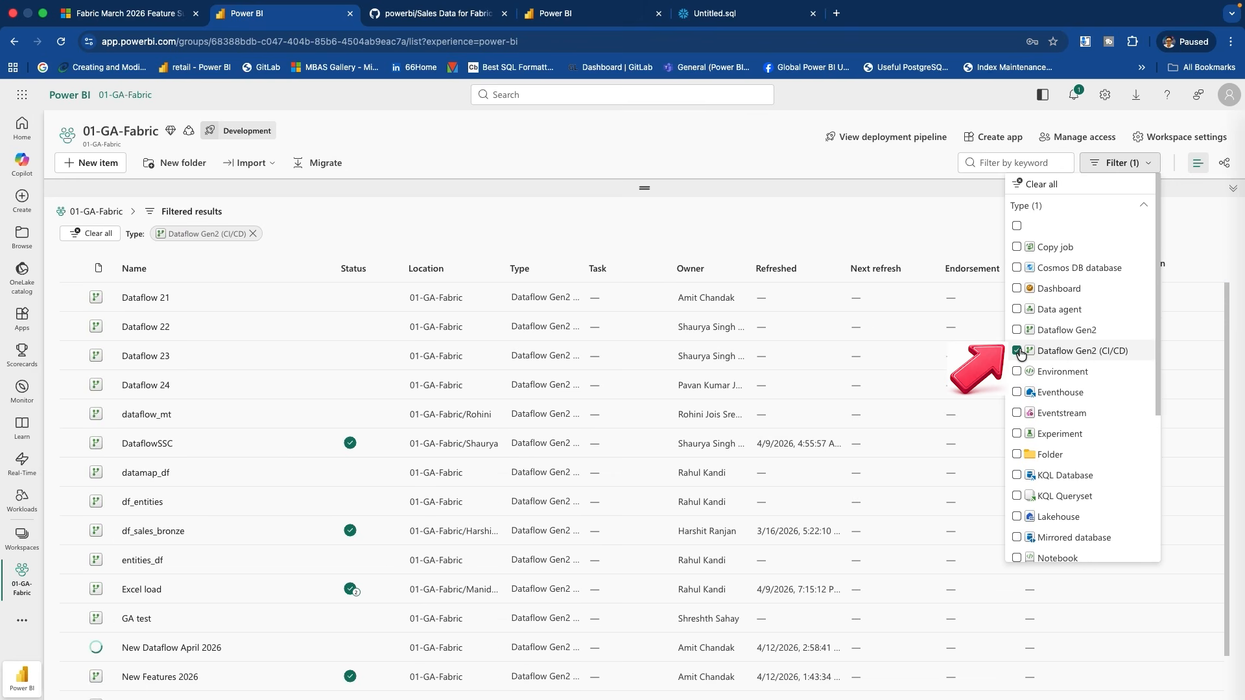
left_click(992, 164)
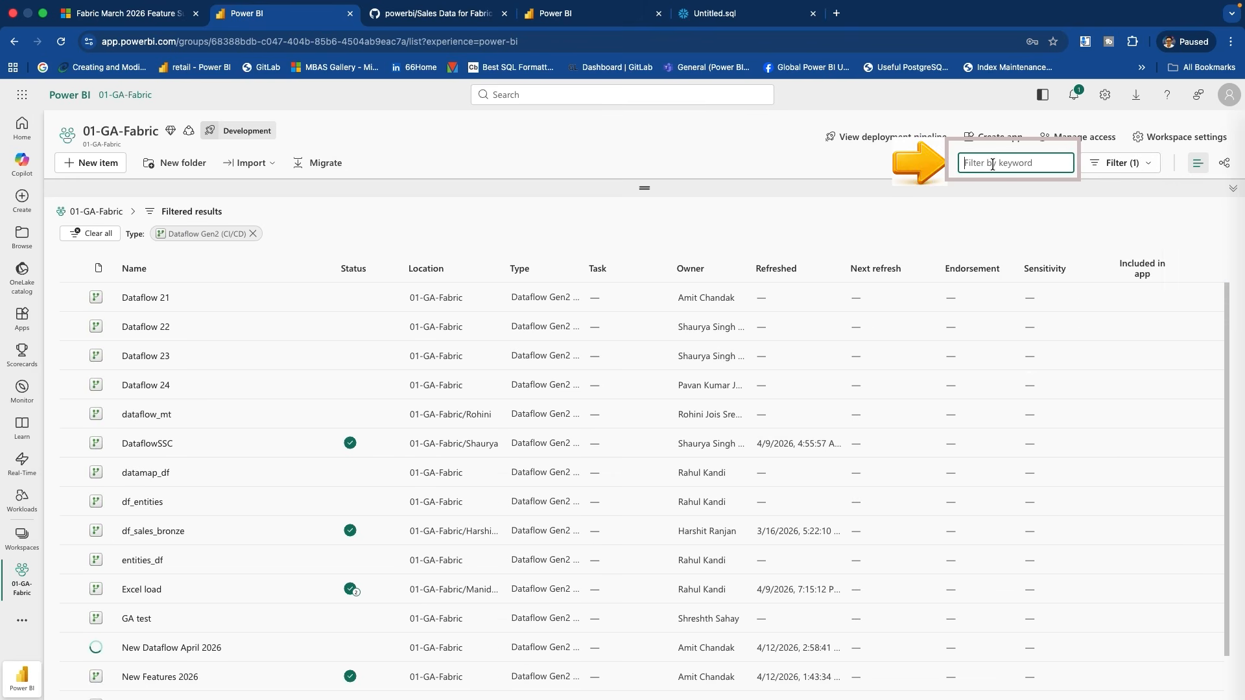
type("new")
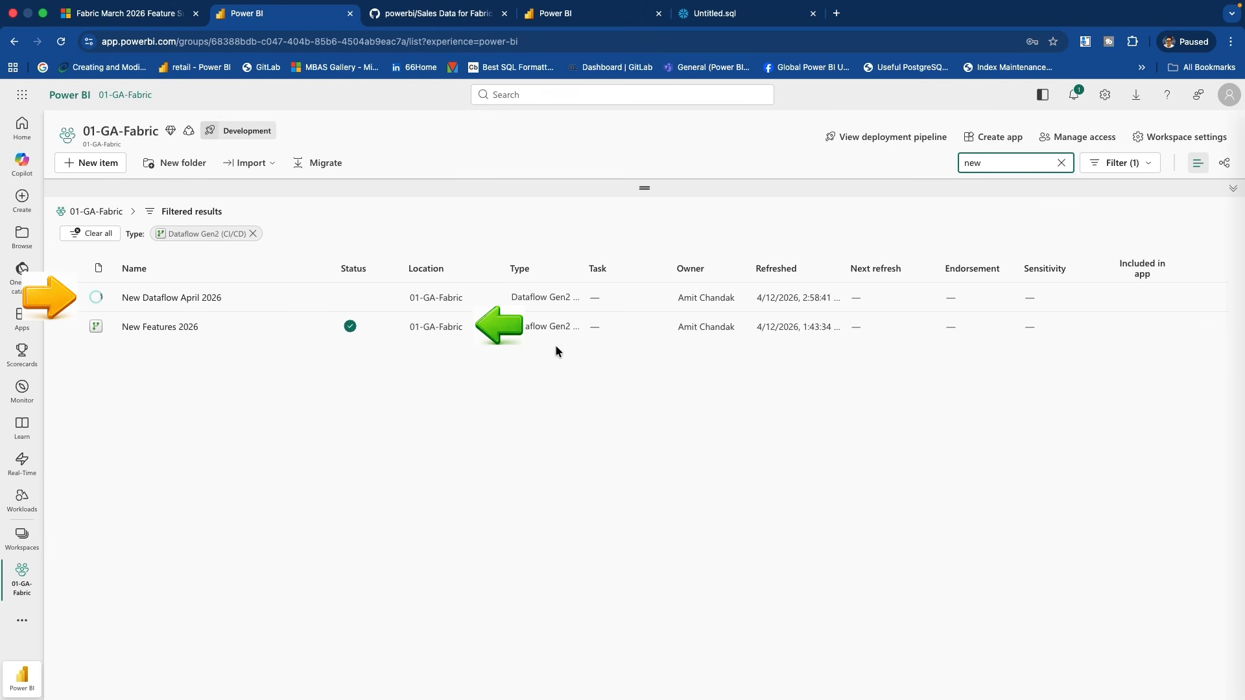
View the recent runs of the New Features 2026 dataflow and close the run history
left_click(320, 329)
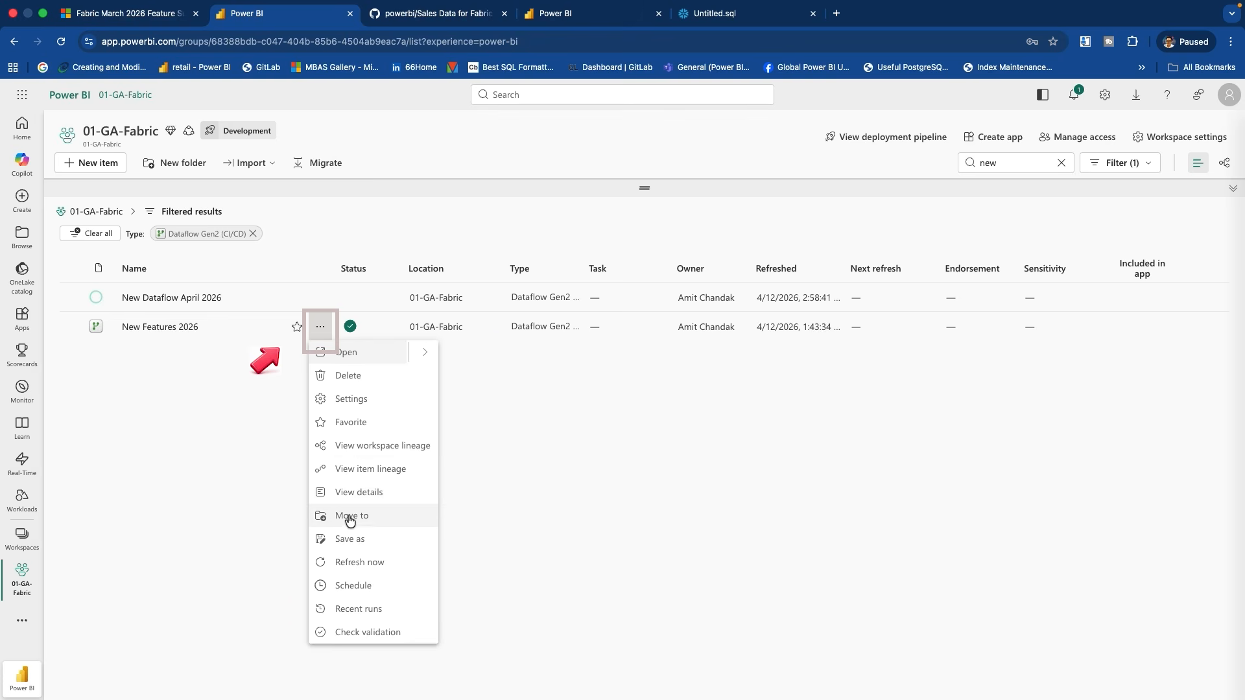
left_click(357, 611)
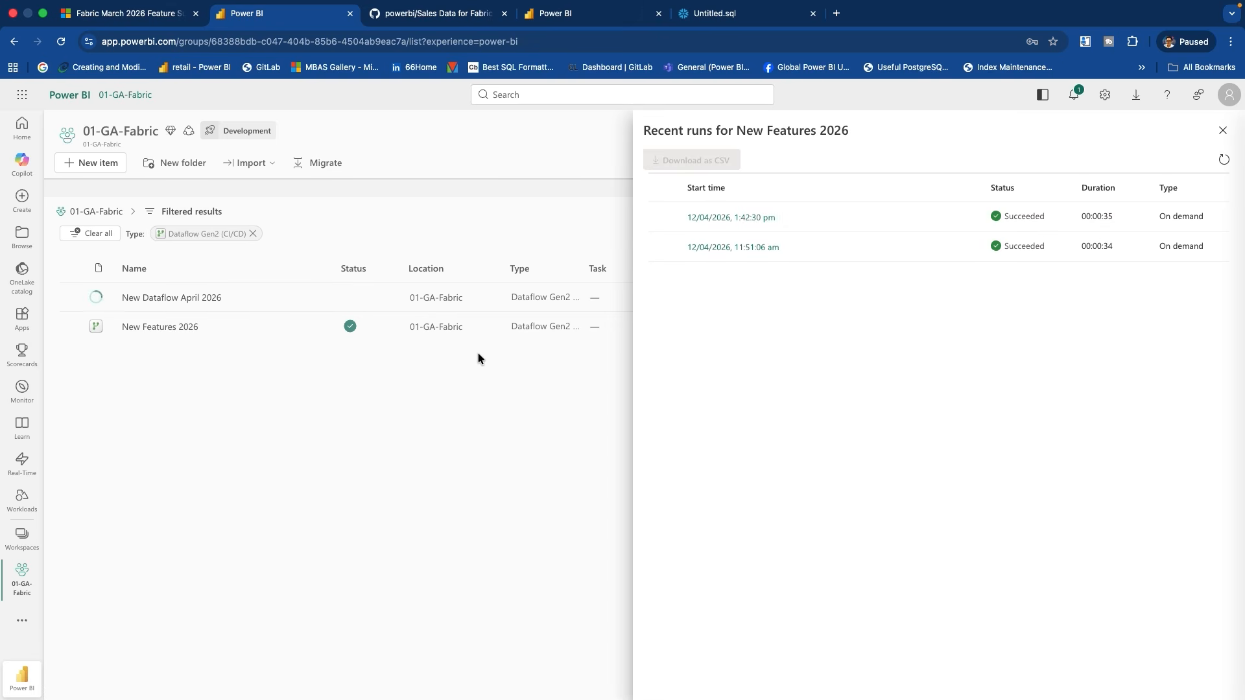
left_click(487, 387)
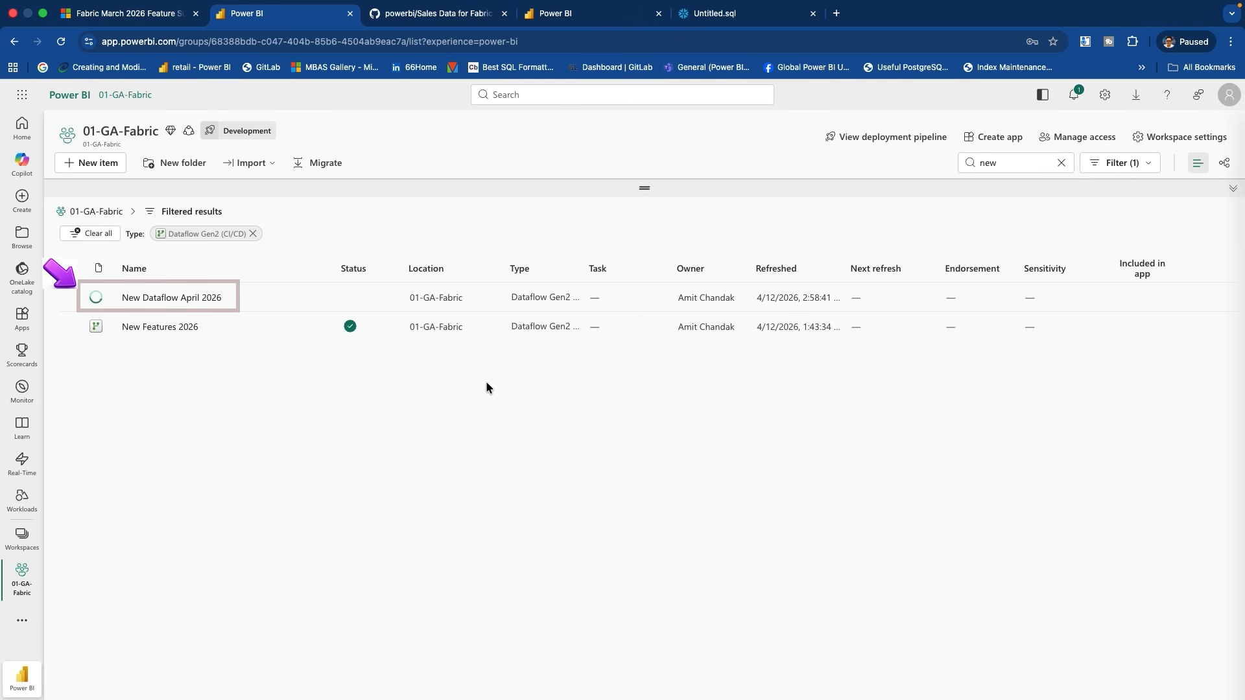
Open the current run's details for New Dataflow April 2026, refresh its table and activity statuses, and close the run history
mouse_move(312, 303)
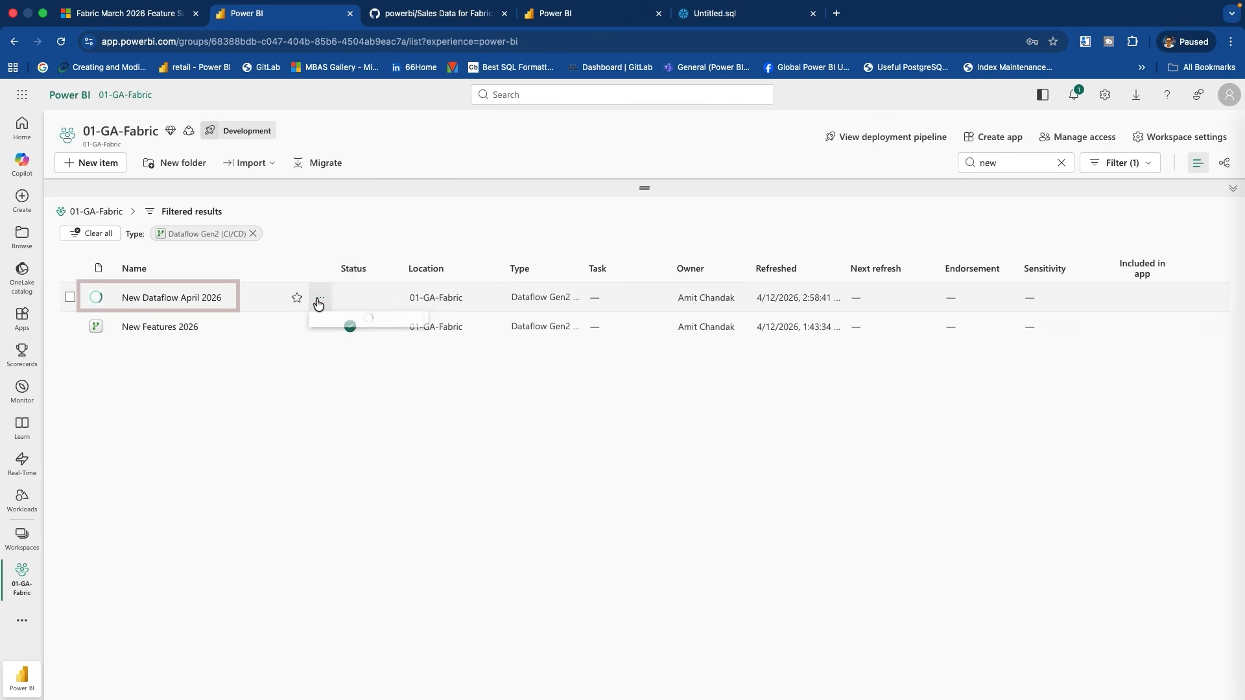
left_click(319, 300)
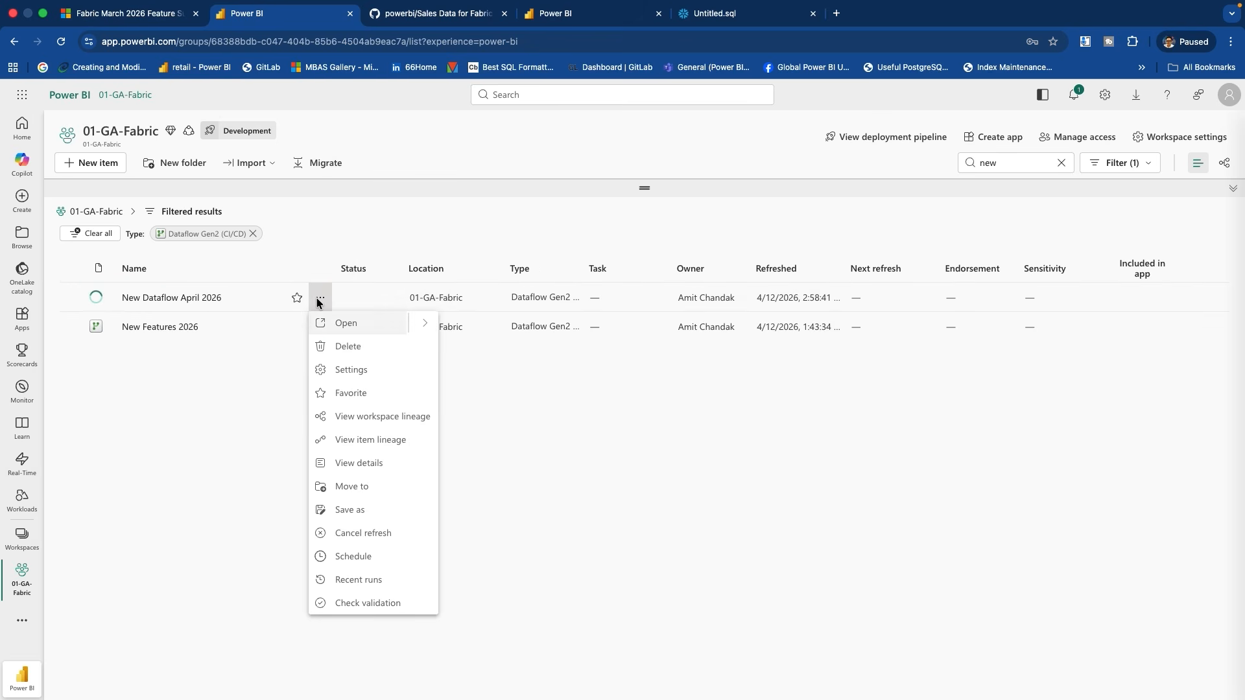
left_click(344, 583)
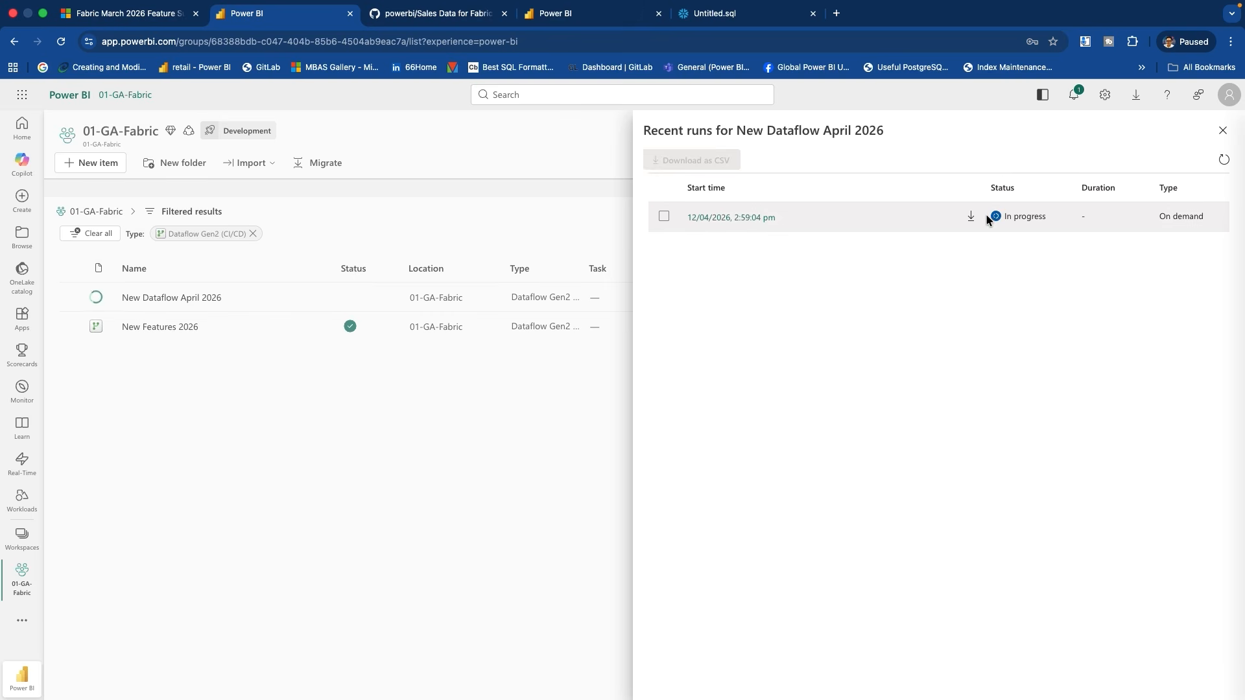
left_click(1224, 159)
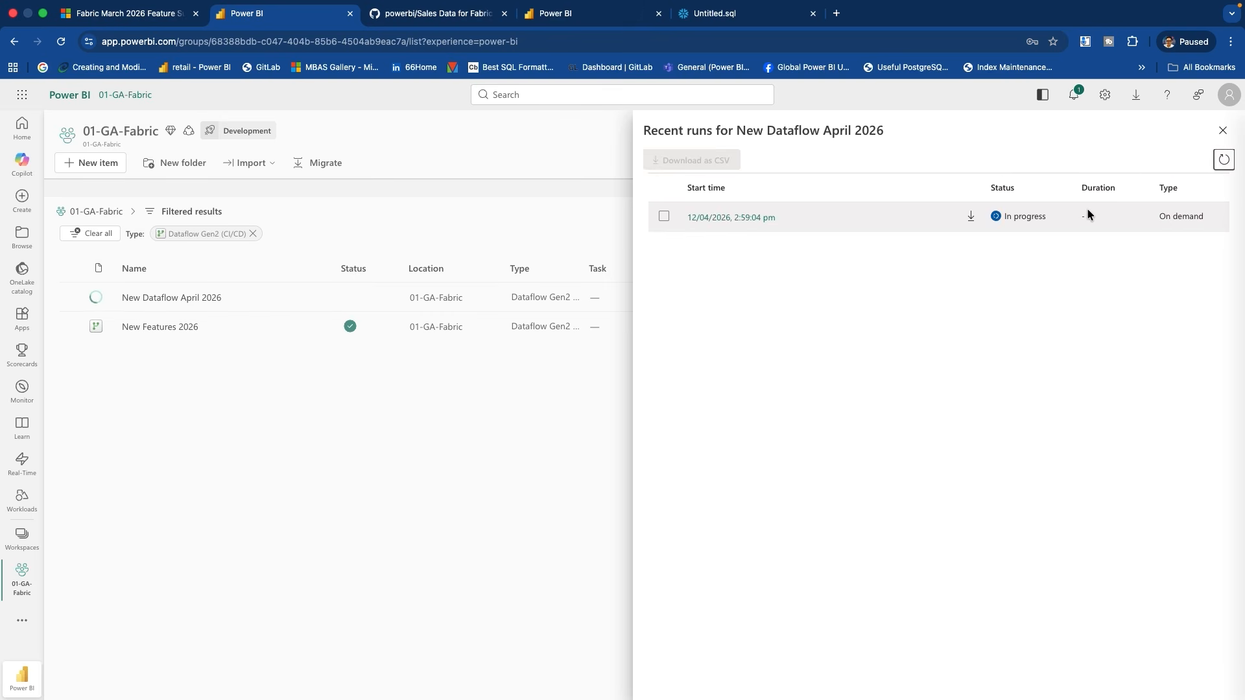
left_click(710, 218)
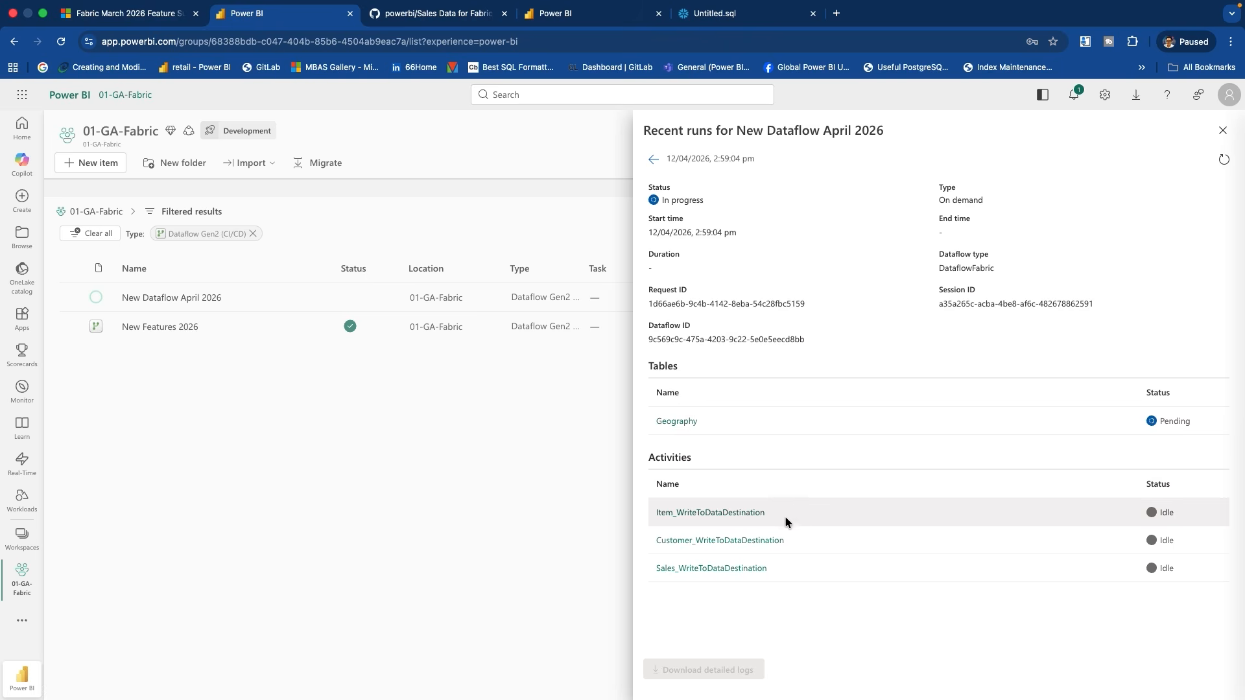
left_click(1223, 160)
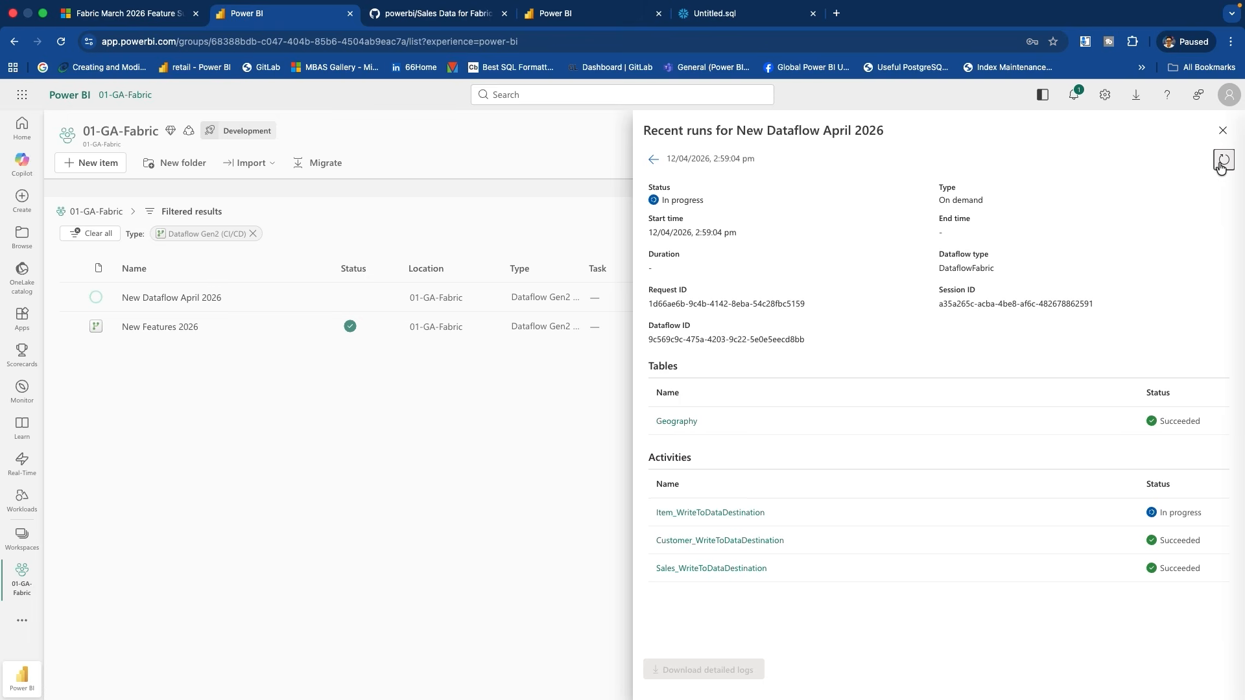
left_click(1223, 160)
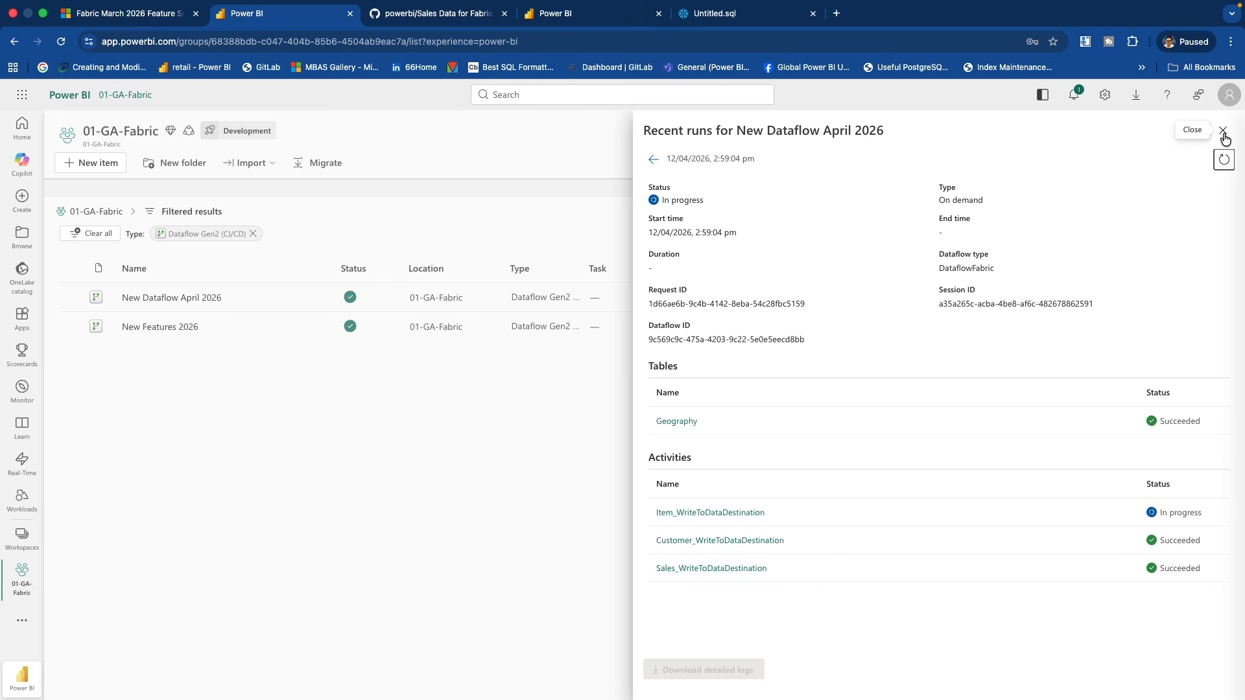
left_click(1222, 134)
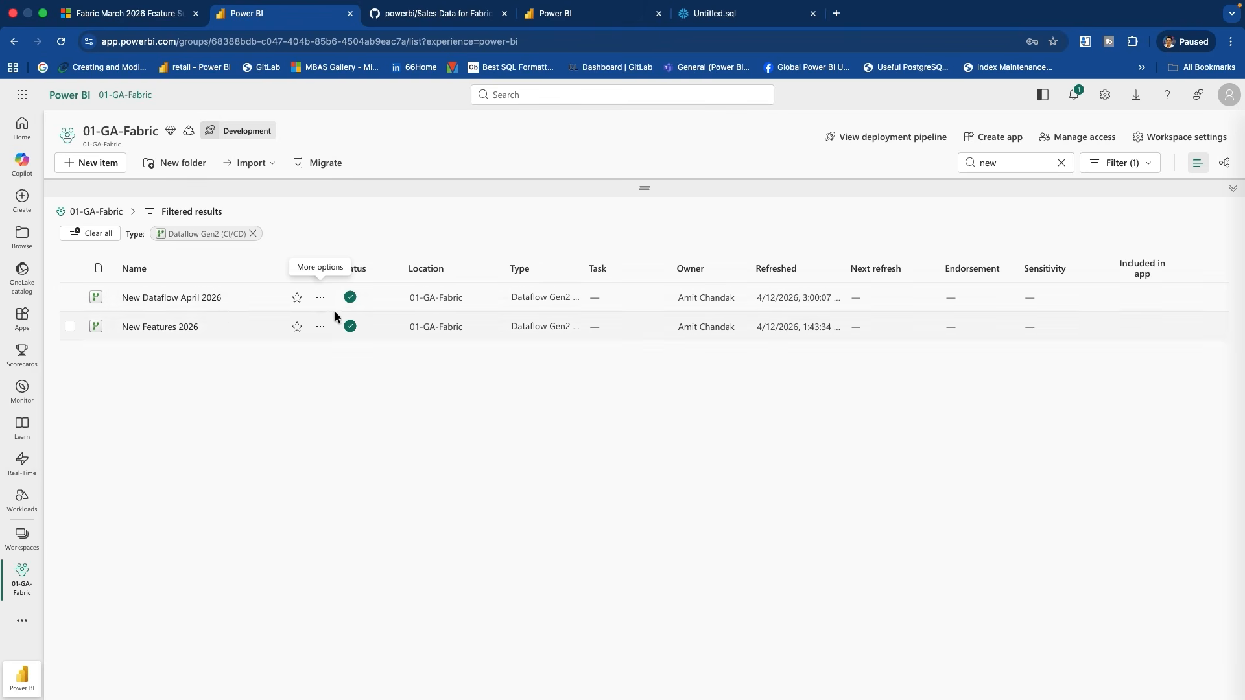
Recheck the recent runs of New Dataflow April 2026, close the history, and re-enter "new" as the workspace keyword filter
left_click(319, 300)
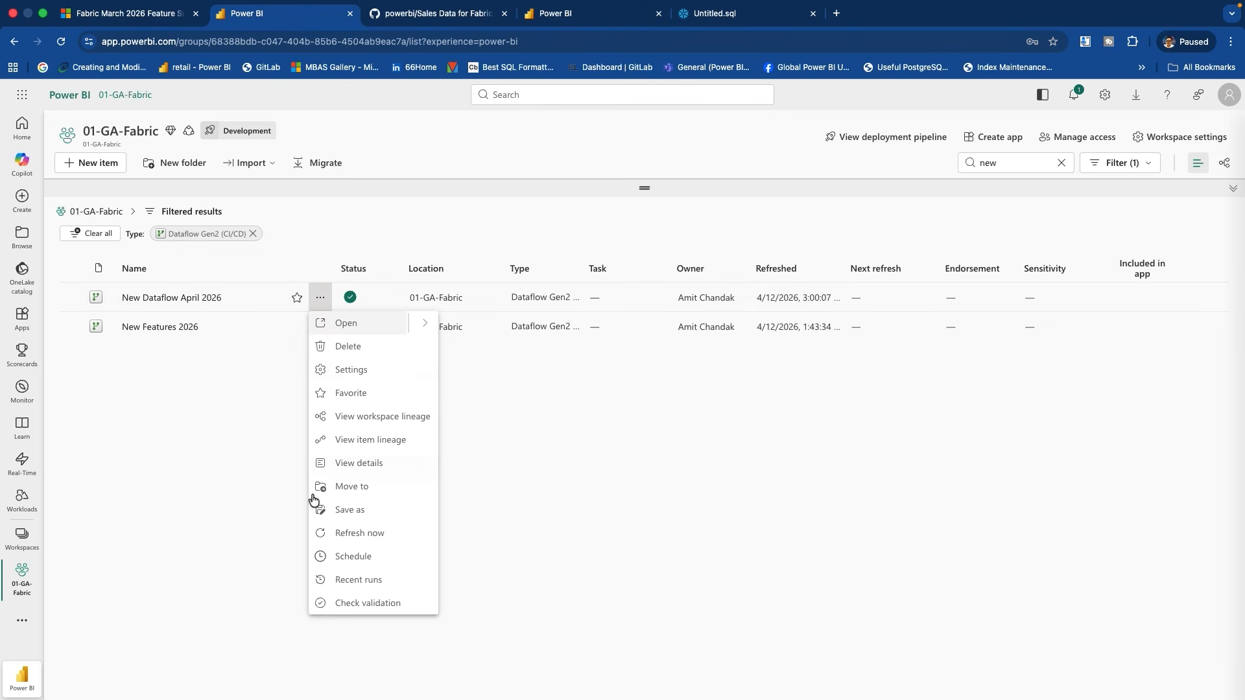
left_click(345, 577)
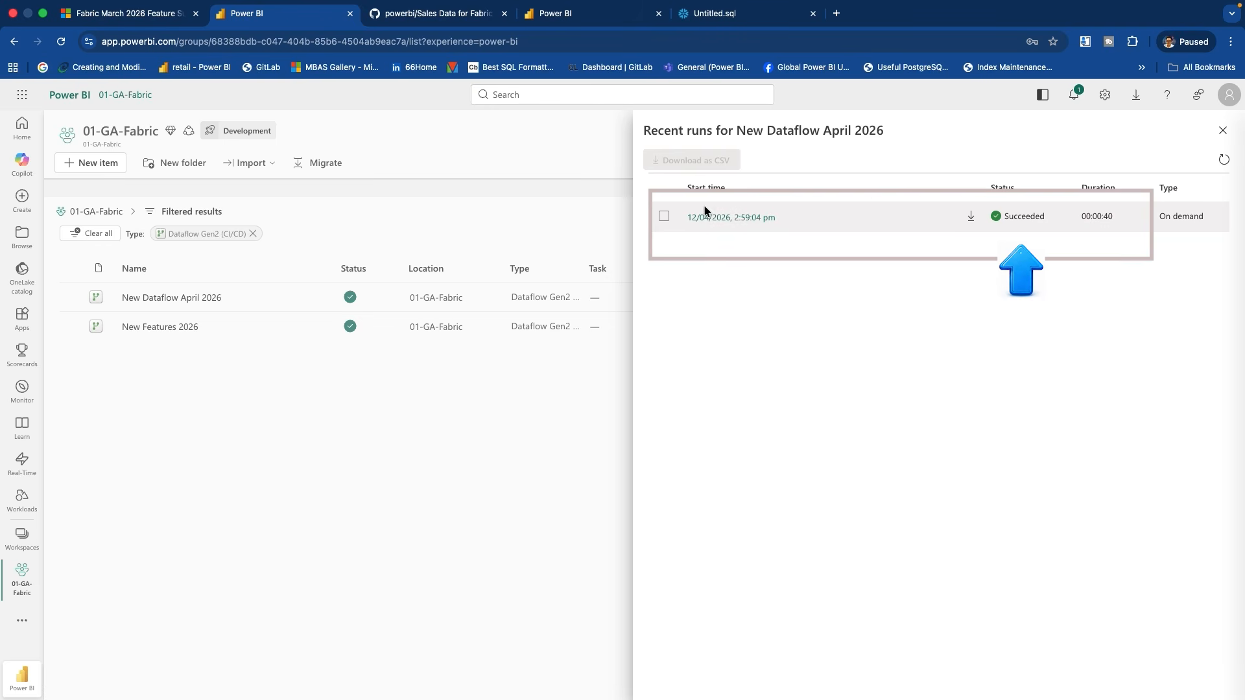
left_click(1223, 131)
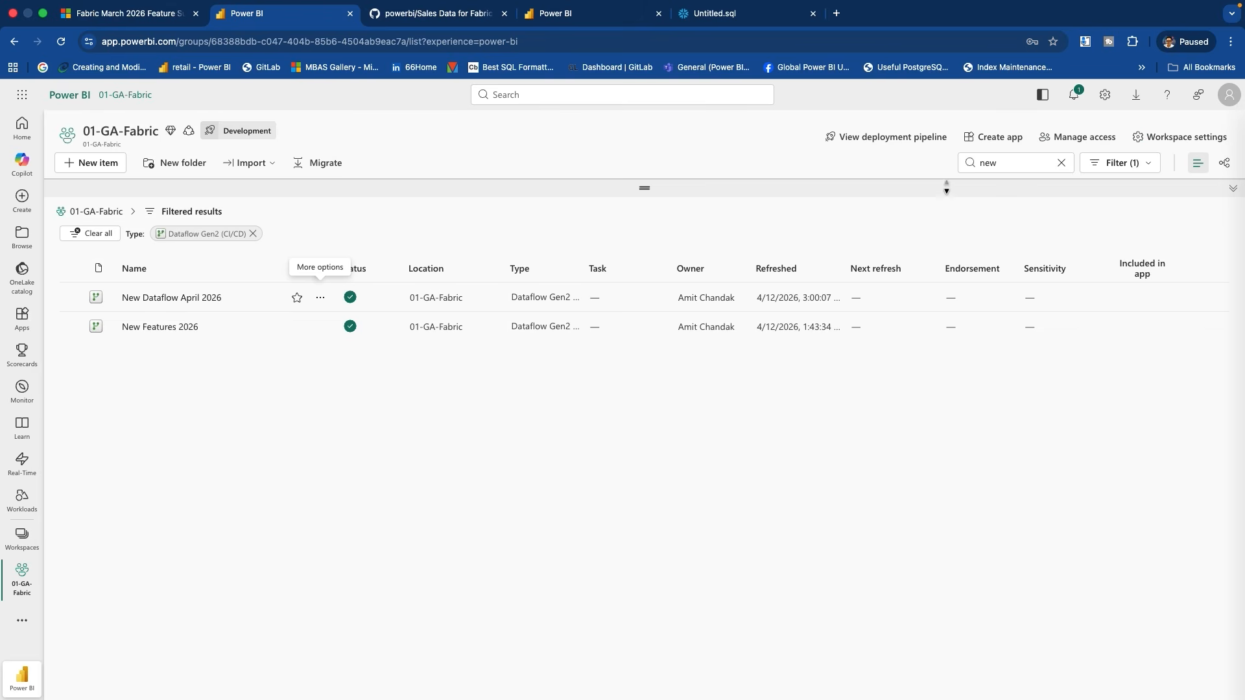
left_click(1062, 163)
type("new")
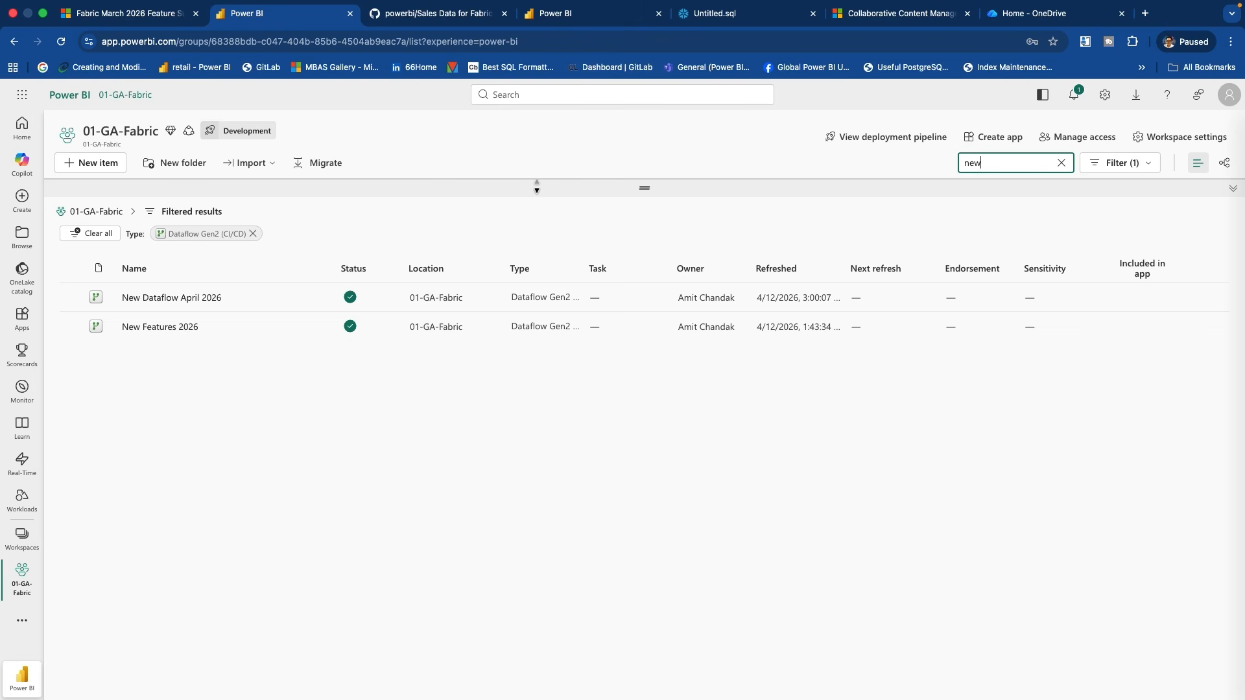
Switch to OneDrive and open Customer1.xlsx from My files to inspect the loaded customer data
left_click(1009, 18)
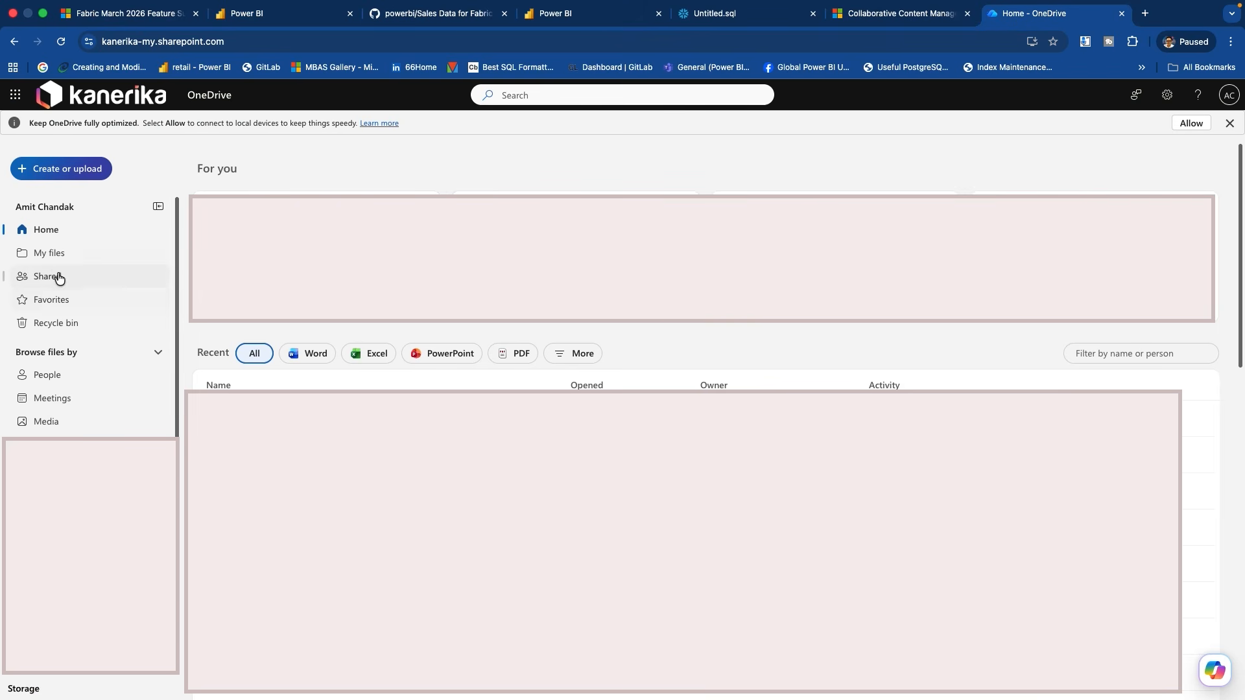
left_click(46, 253)
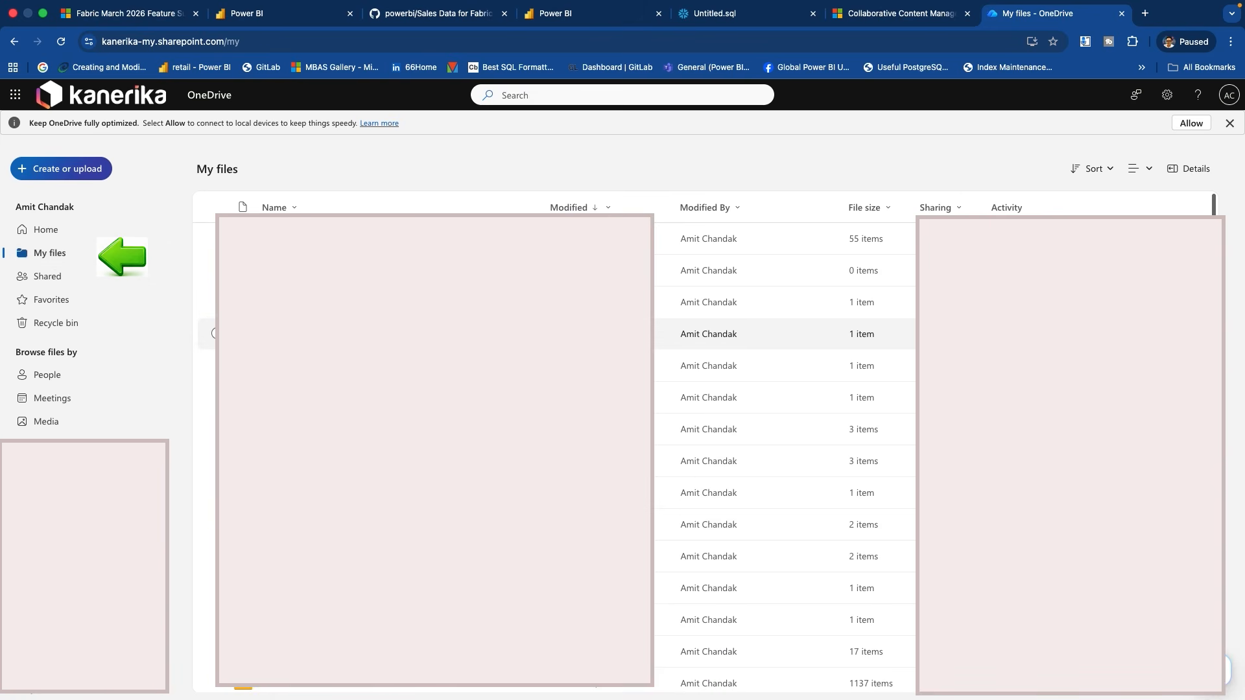
scroll(784, 454, "down", 10)
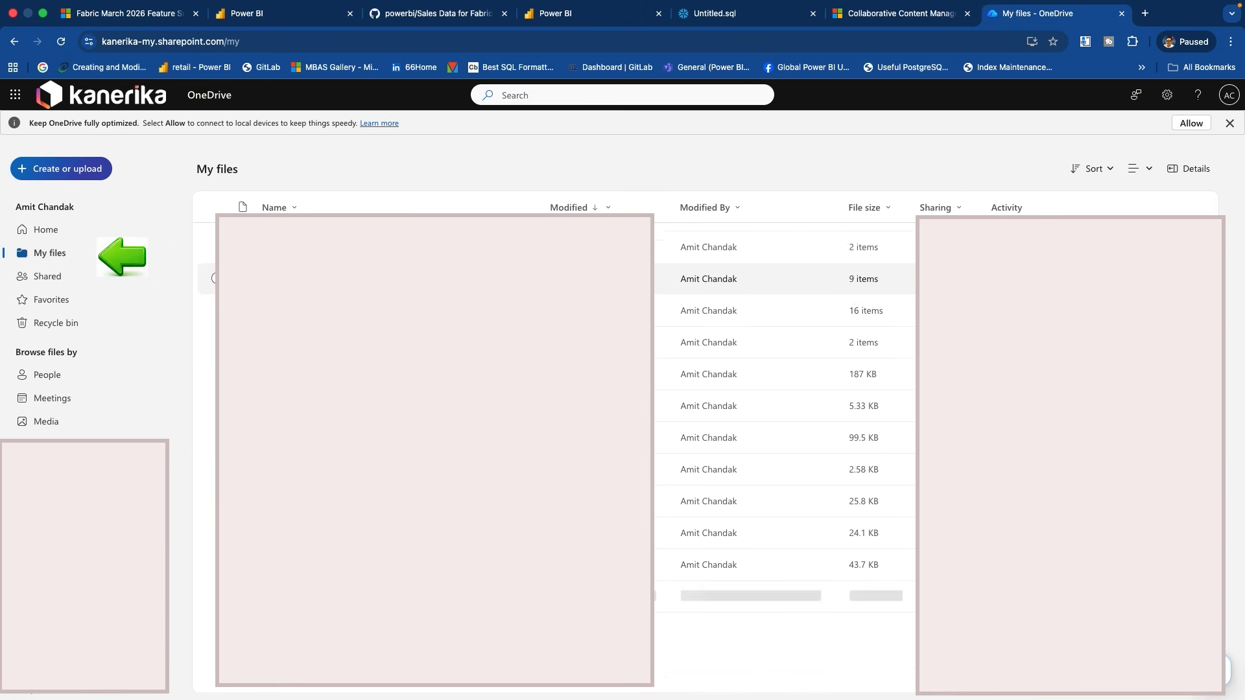
scroll(784, 316, "down", 5)
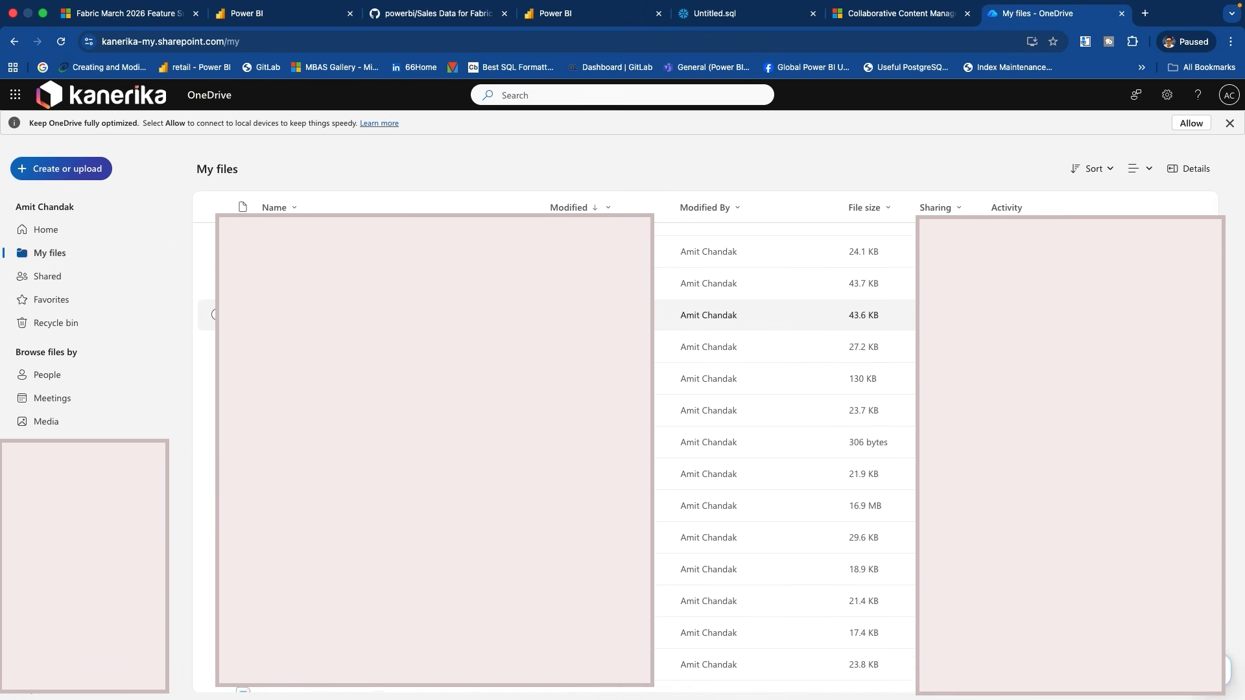
scroll(785, 337, "up", 3)
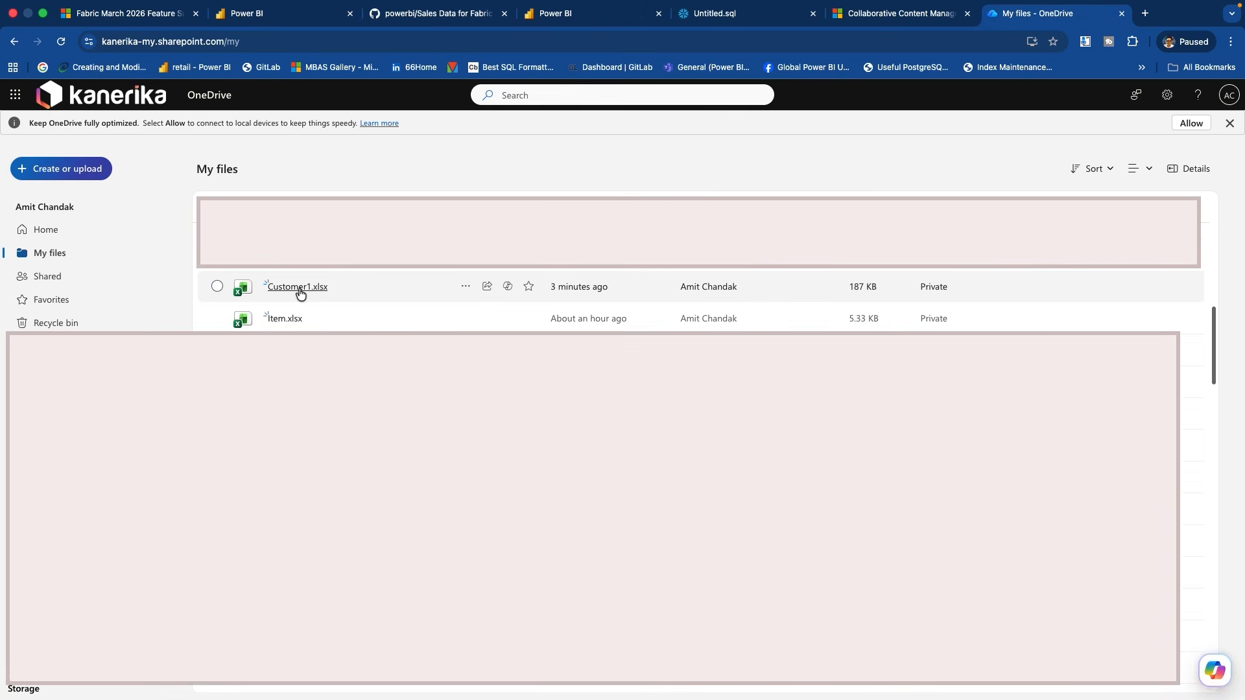
left_click(298, 287)
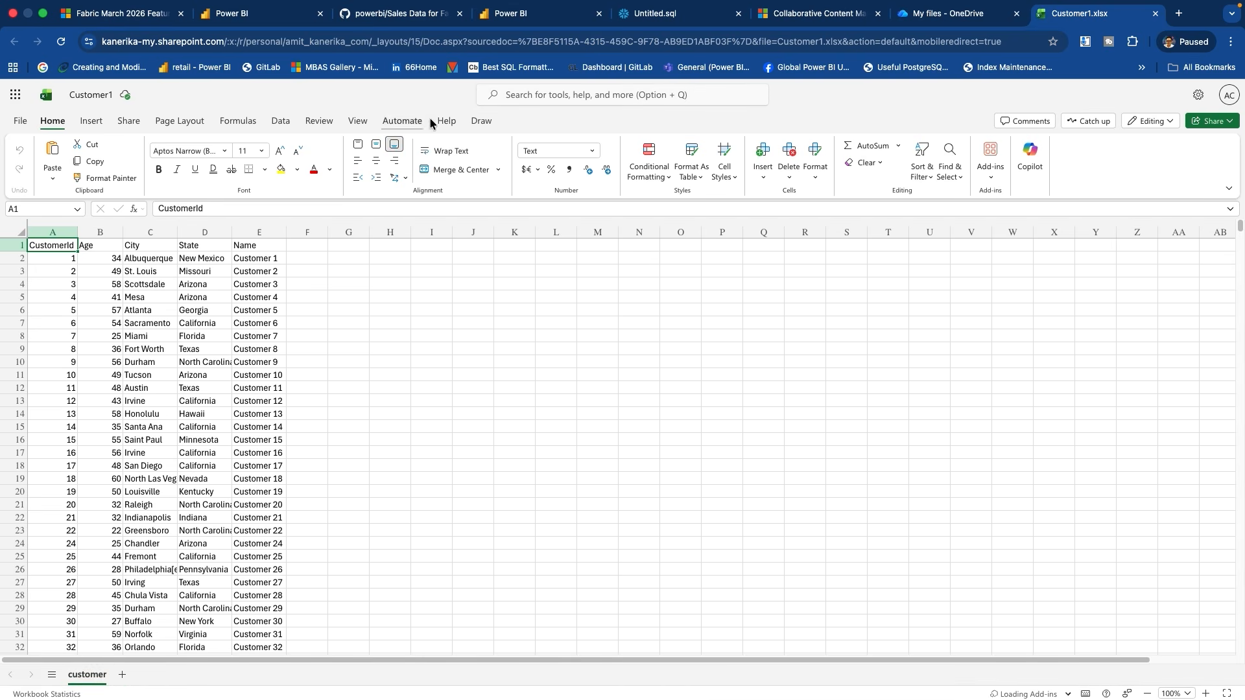
Switch to Snowflake, refresh the database explorer, and check for the Sales1 table in the TEST database's PUBLIC schema
left_click(652, 14)
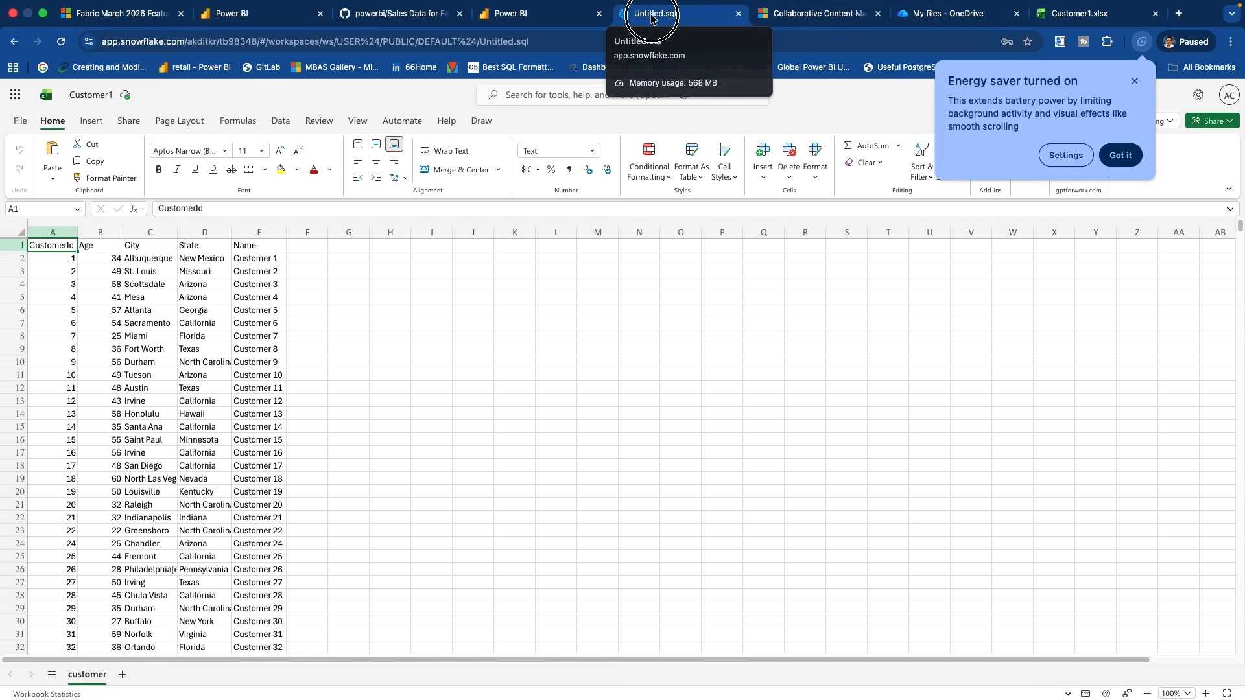
left_click(1135, 81)
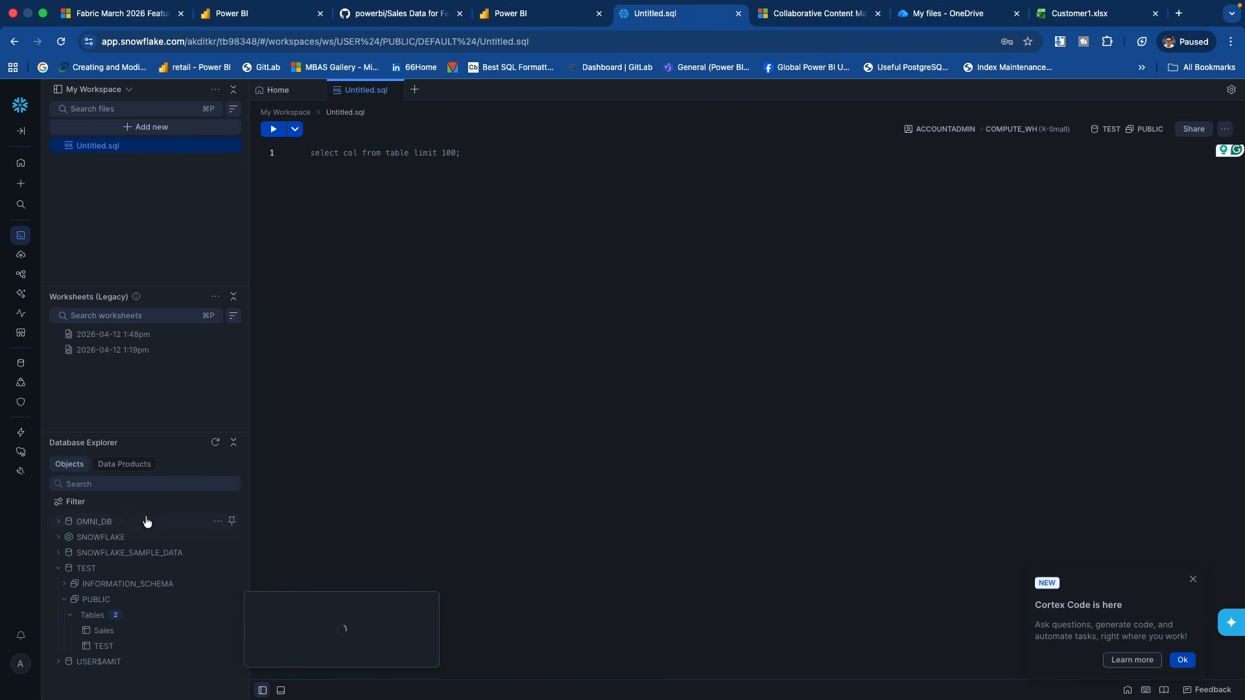
left_click(216, 443)
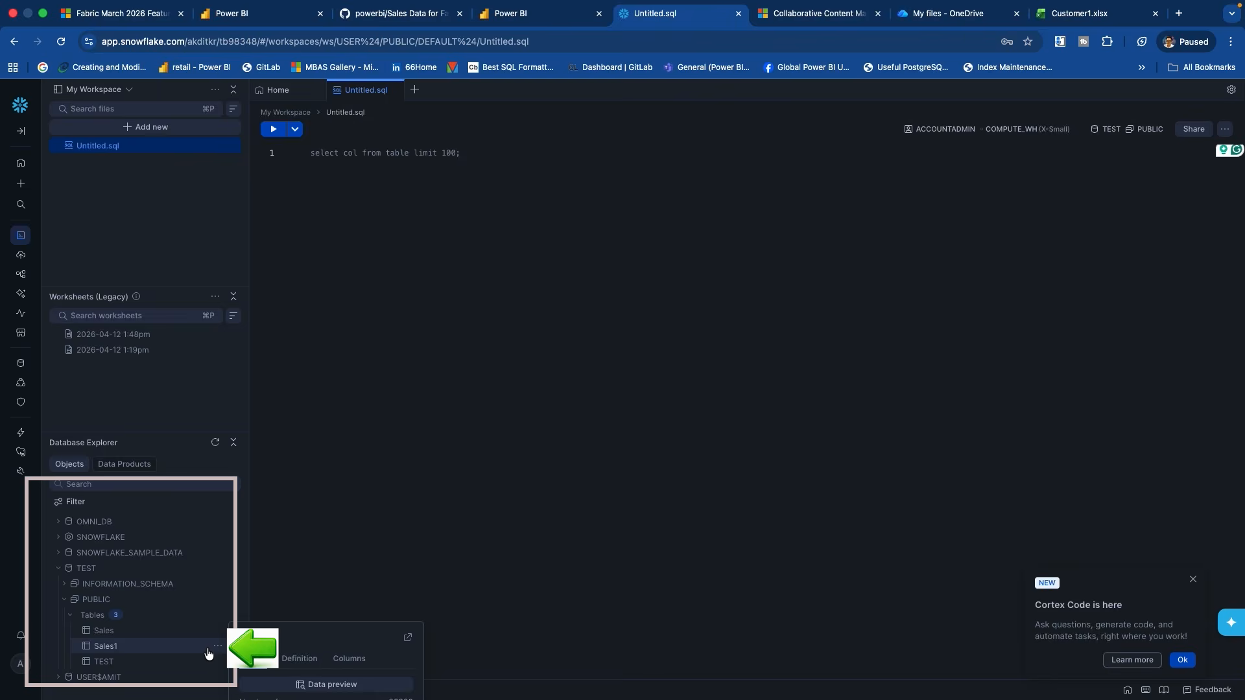
left_click(217, 646)
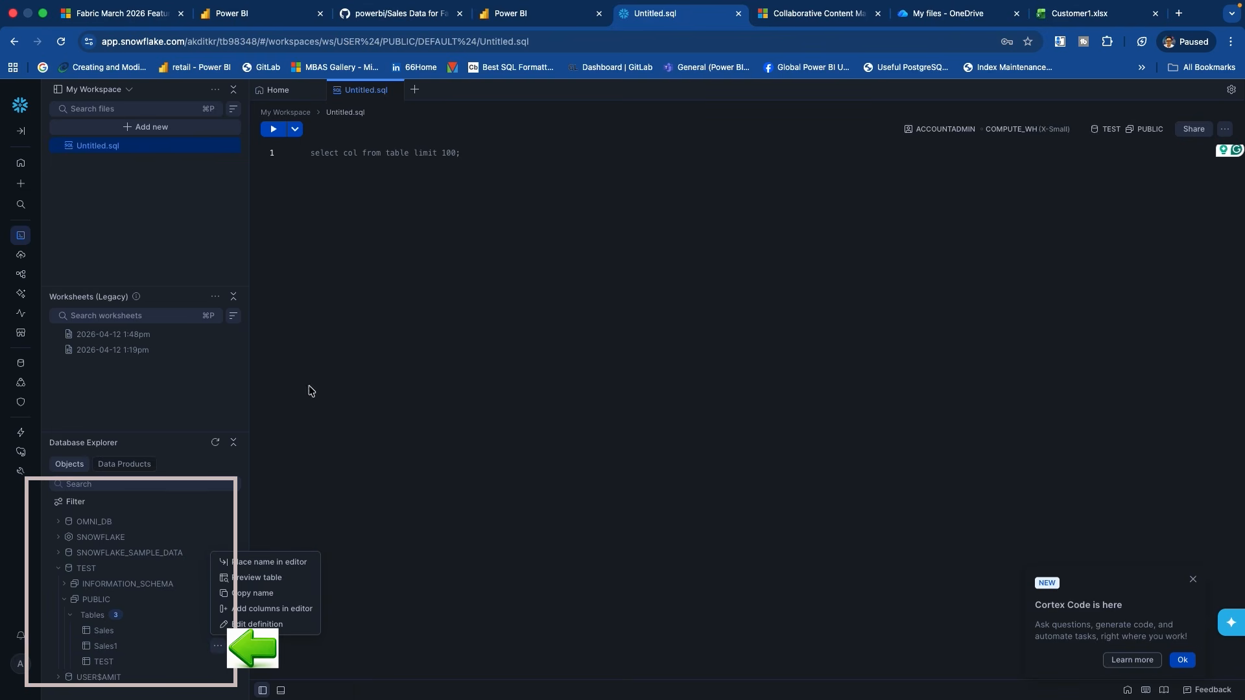
left_click(368, 224)
Write and run the query select count(*) from "Sales1" in Untitled.sql
left_click(370, 160)
type("s")
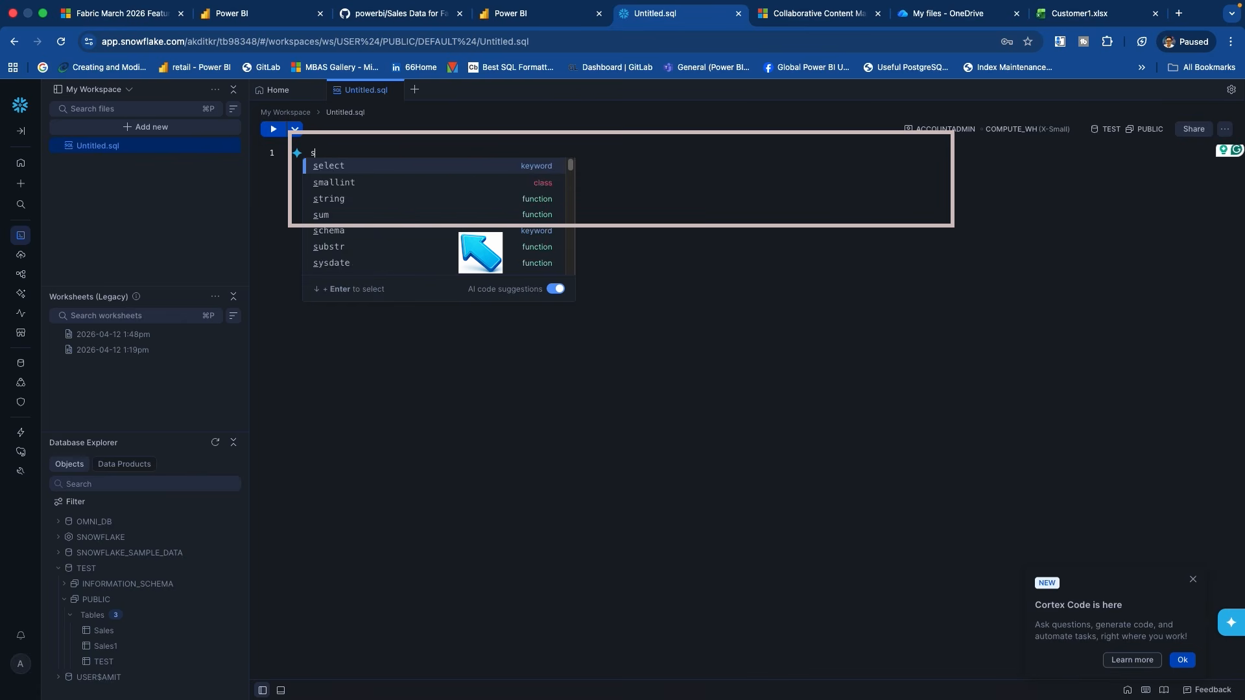
type("elect count(*) ")
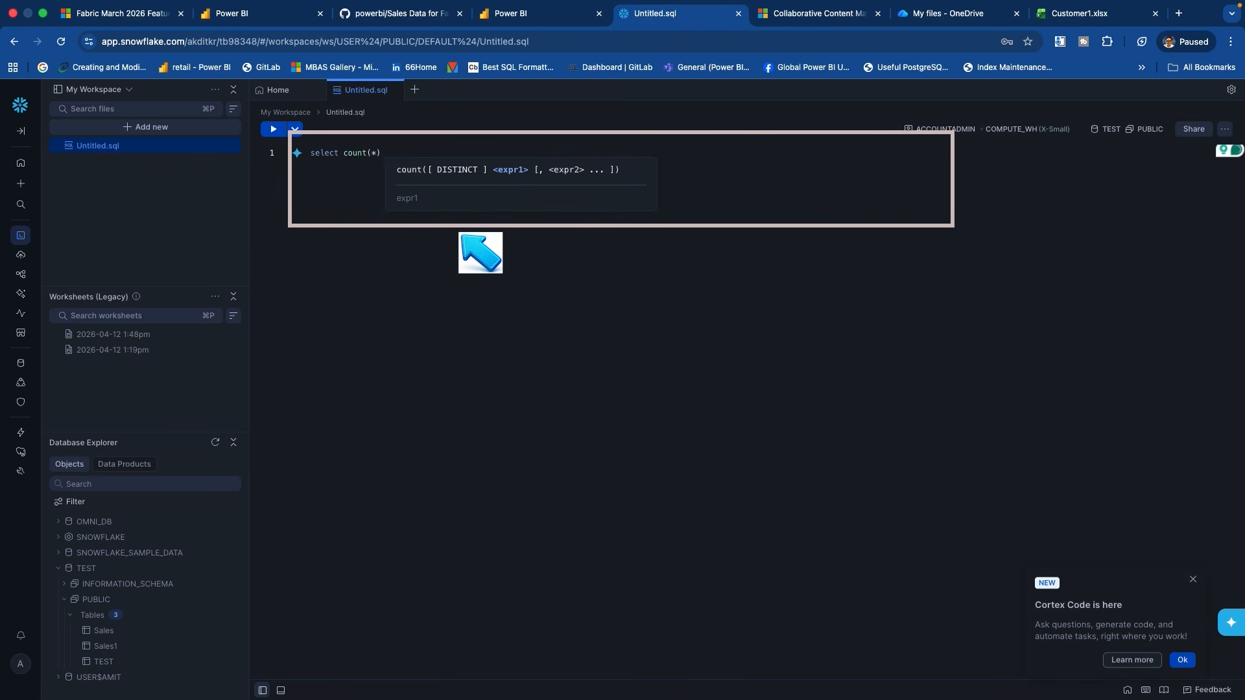
type("from sales")
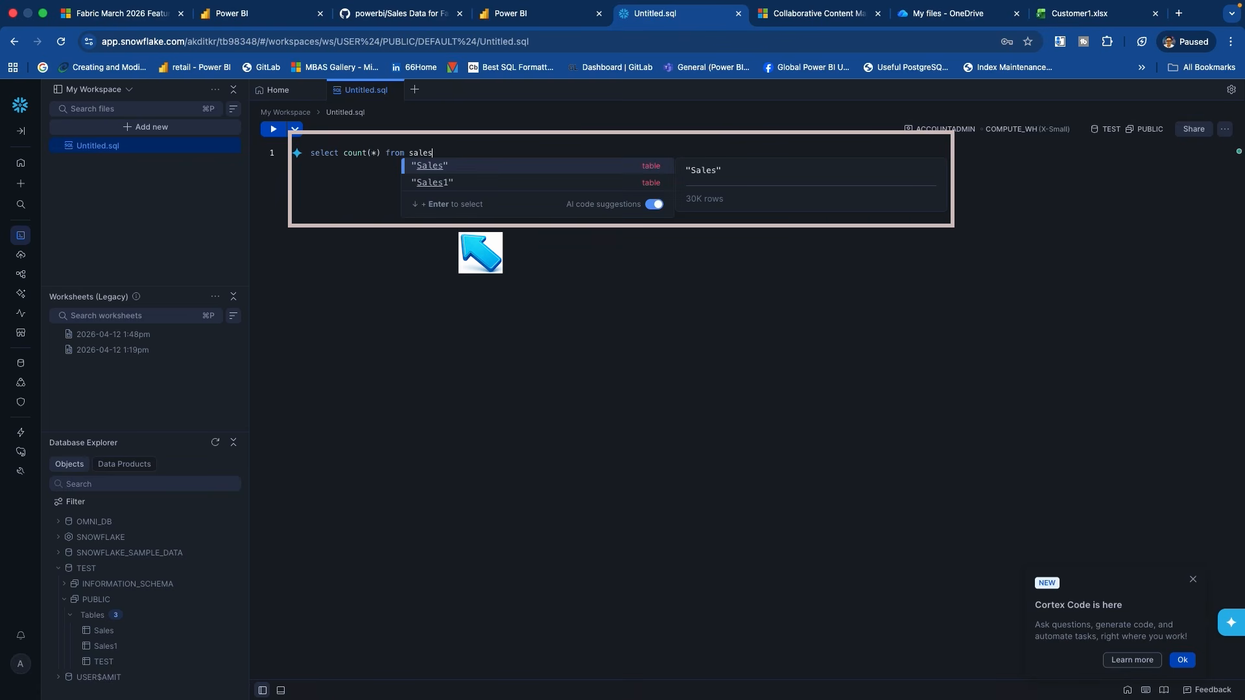
left_click(424, 183)
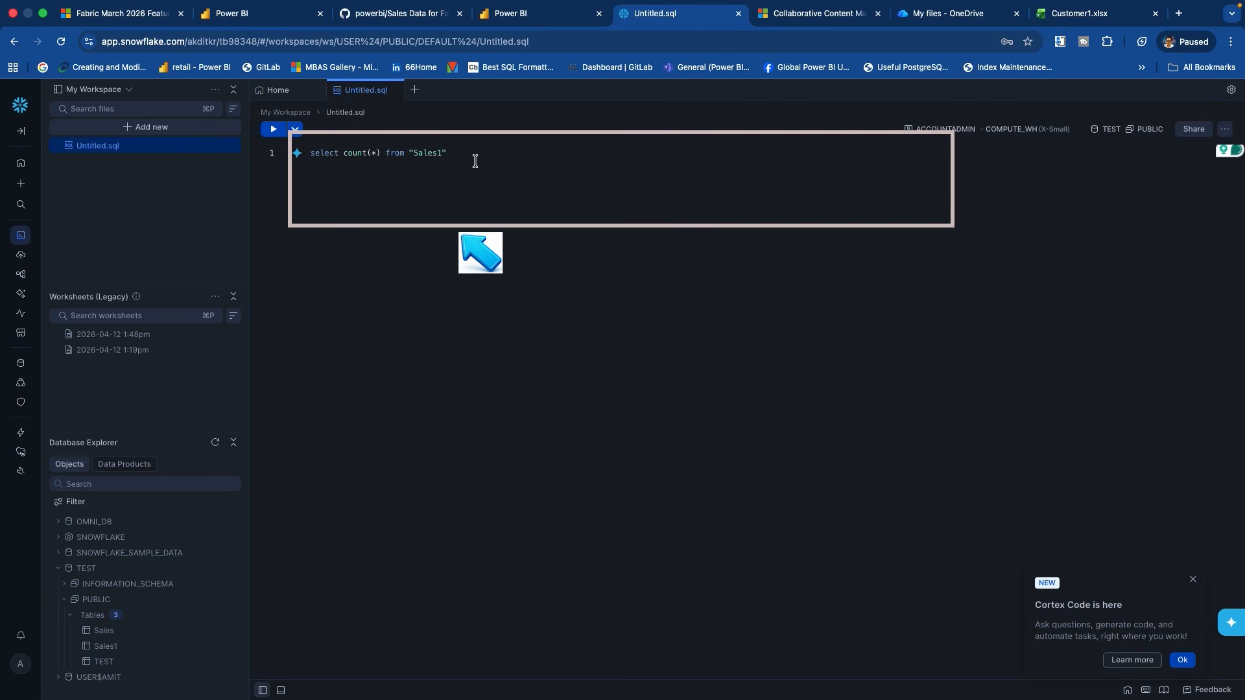
left_click_drag(476, 162, 314, 153)
left_click(275, 130)
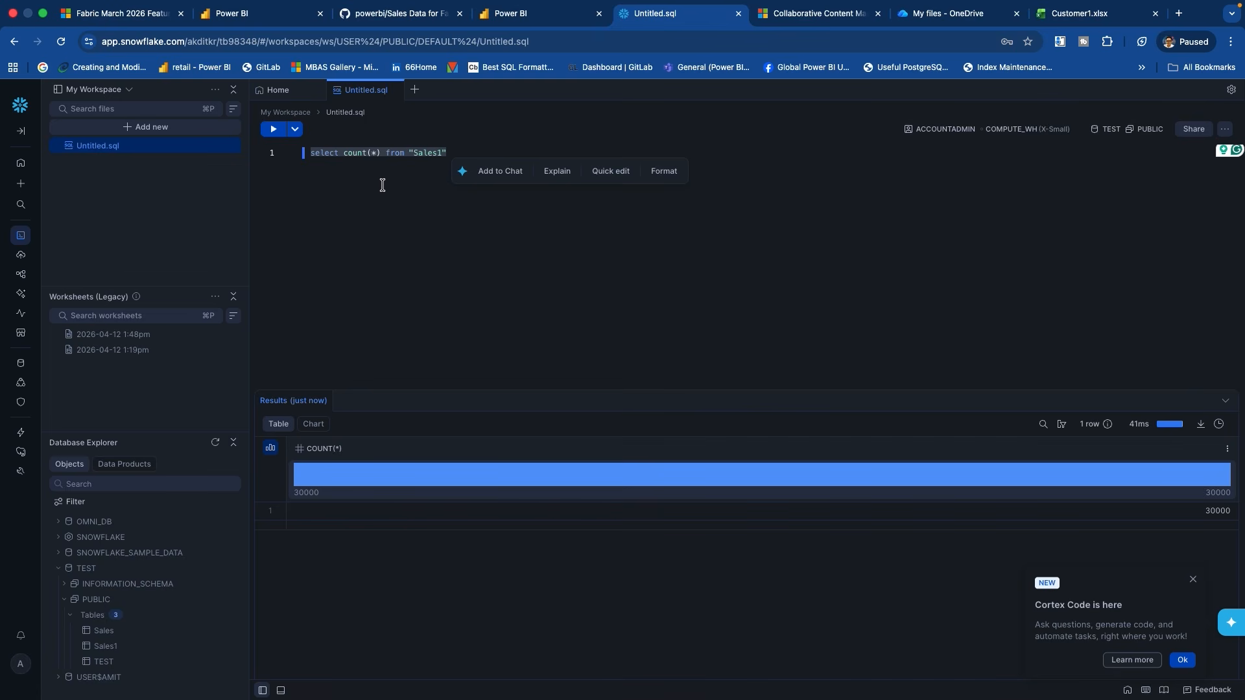
Return to the 01-GA-Fabric workspace in Power BI, clear the keyword and Dataflow Gen2 (CI/CD) filters, and filter the items by type Lakehouse
left_click(531, 14)
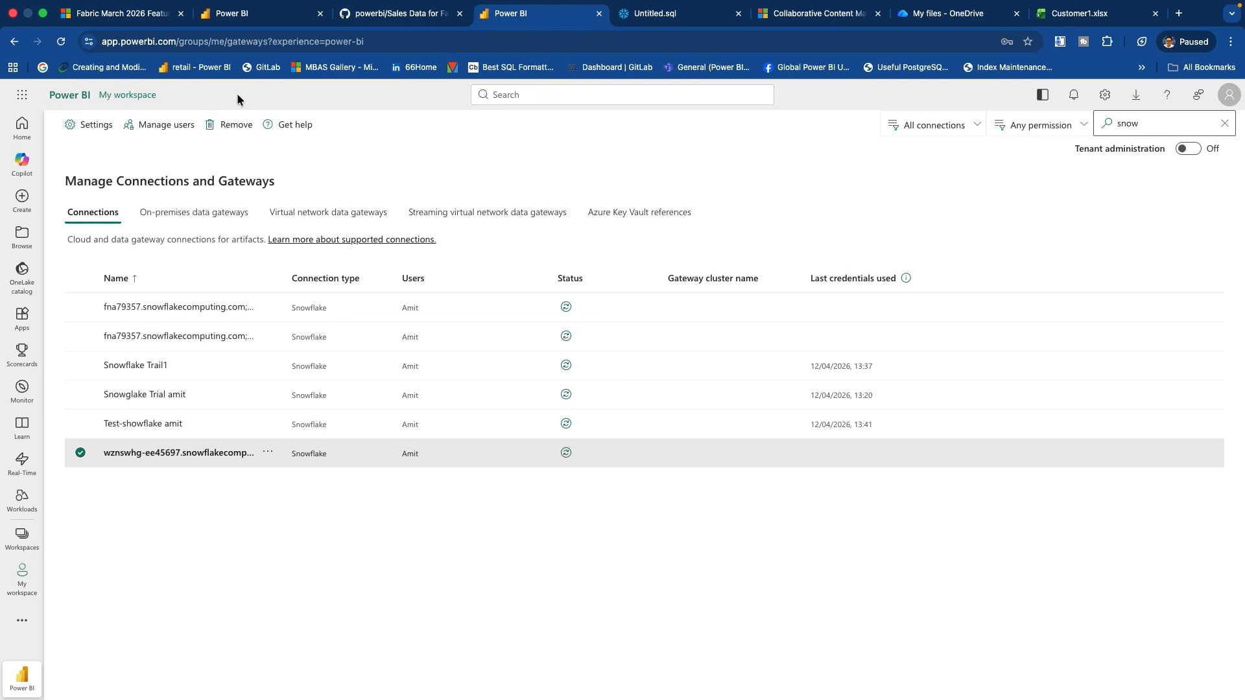
left_click(233, 13)
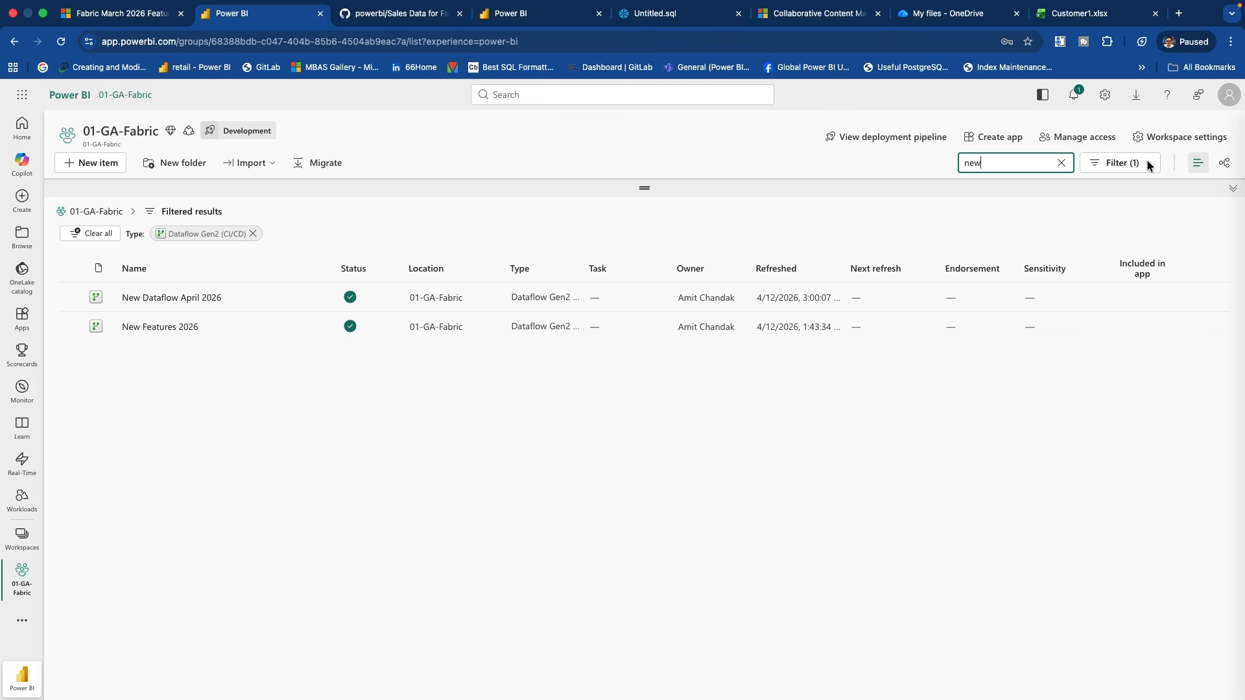
left_click(1061, 165)
left_click(1119, 163)
left_click(1016, 351)
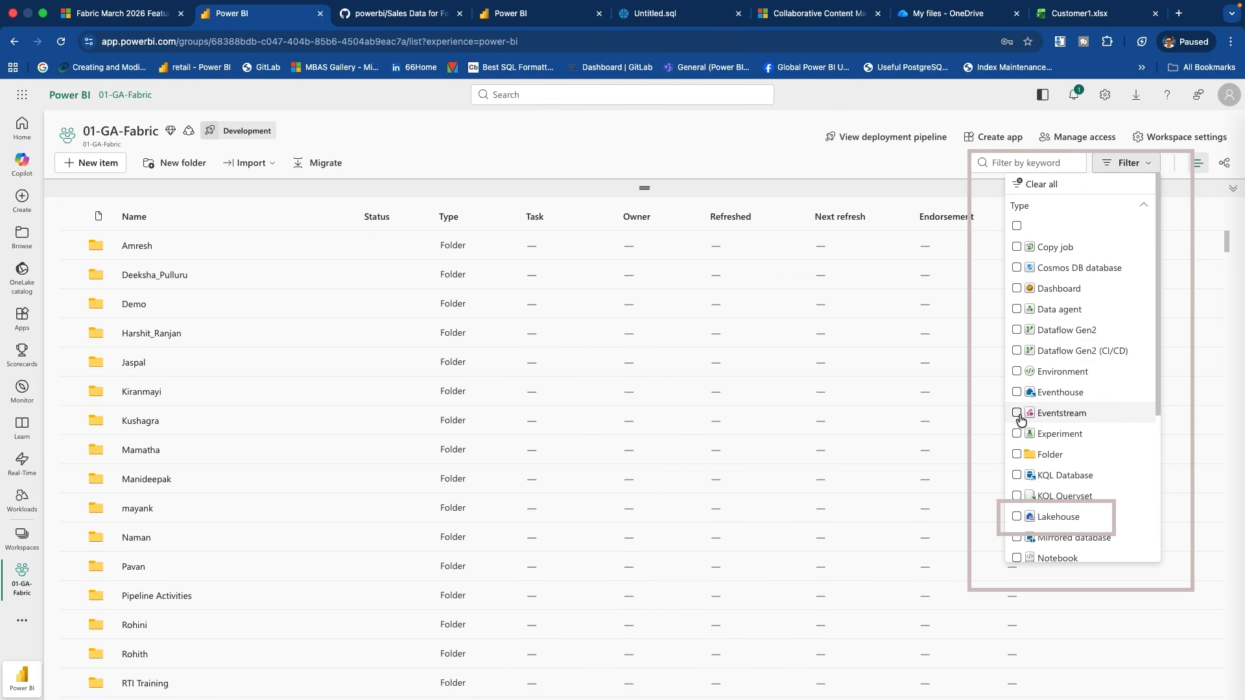
left_click(1017, 517)
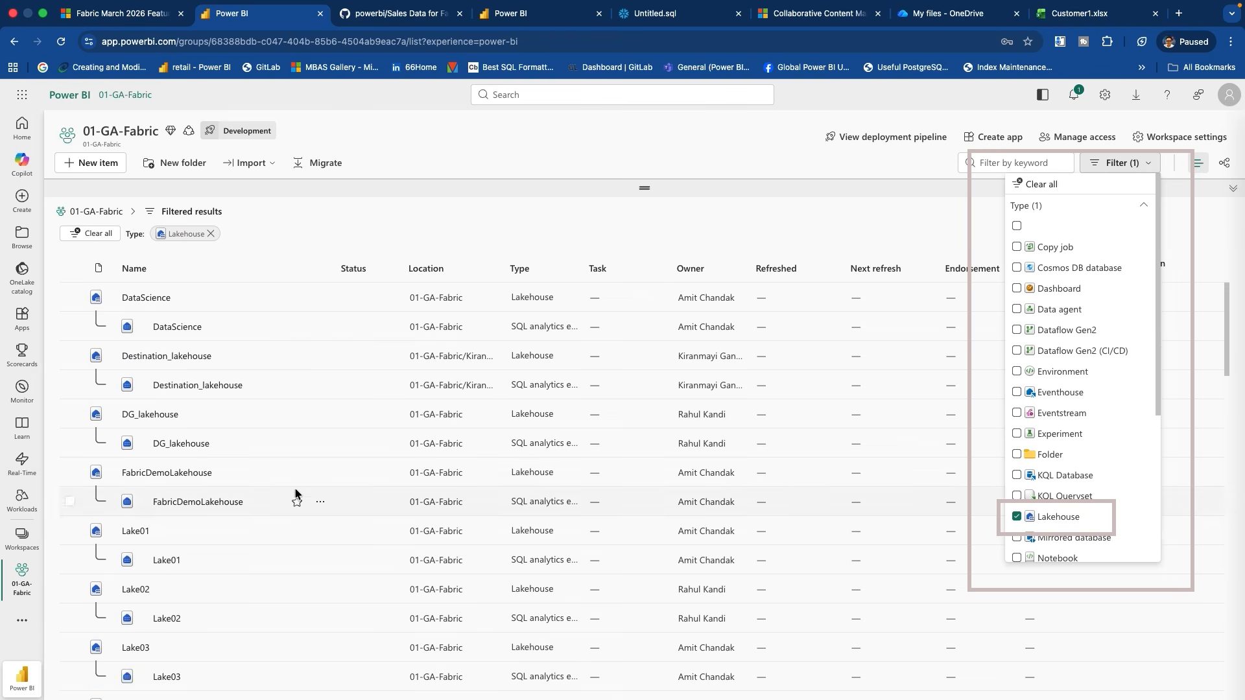
Open the Lake01 lakehouse and inspect the preview of Item.xlsx in the RawData folder under Files, down to its last rows
left_click(132, 535)
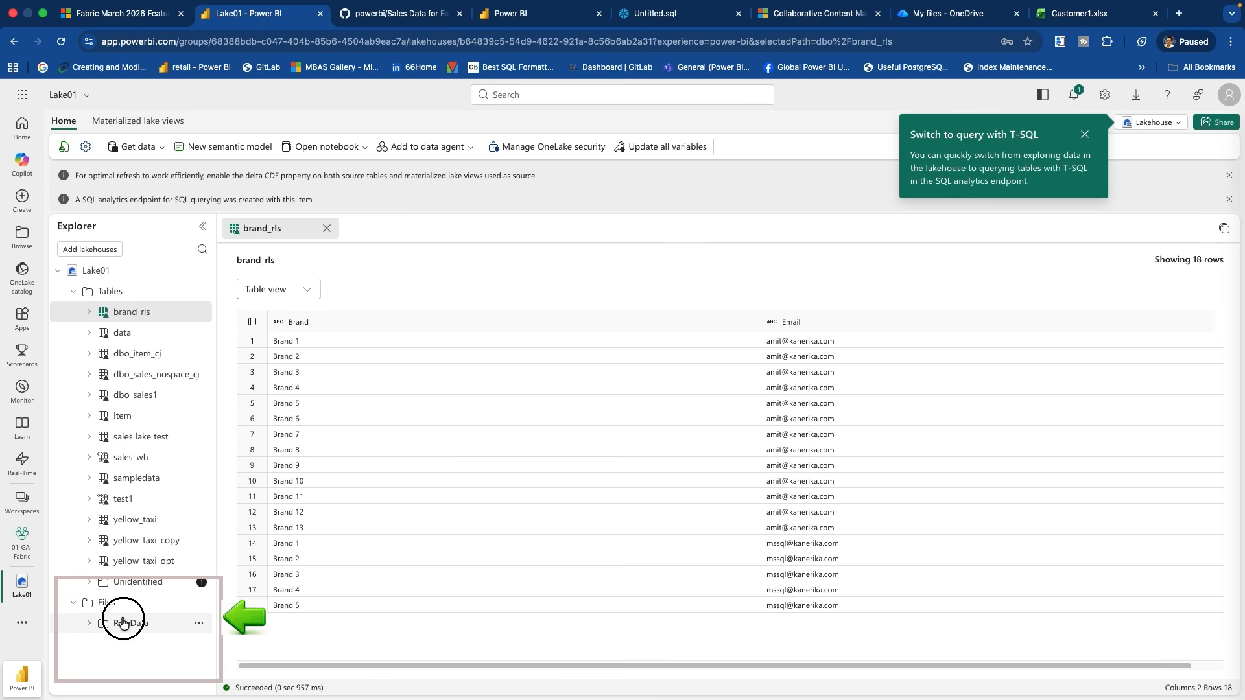
left_click(123, 623)
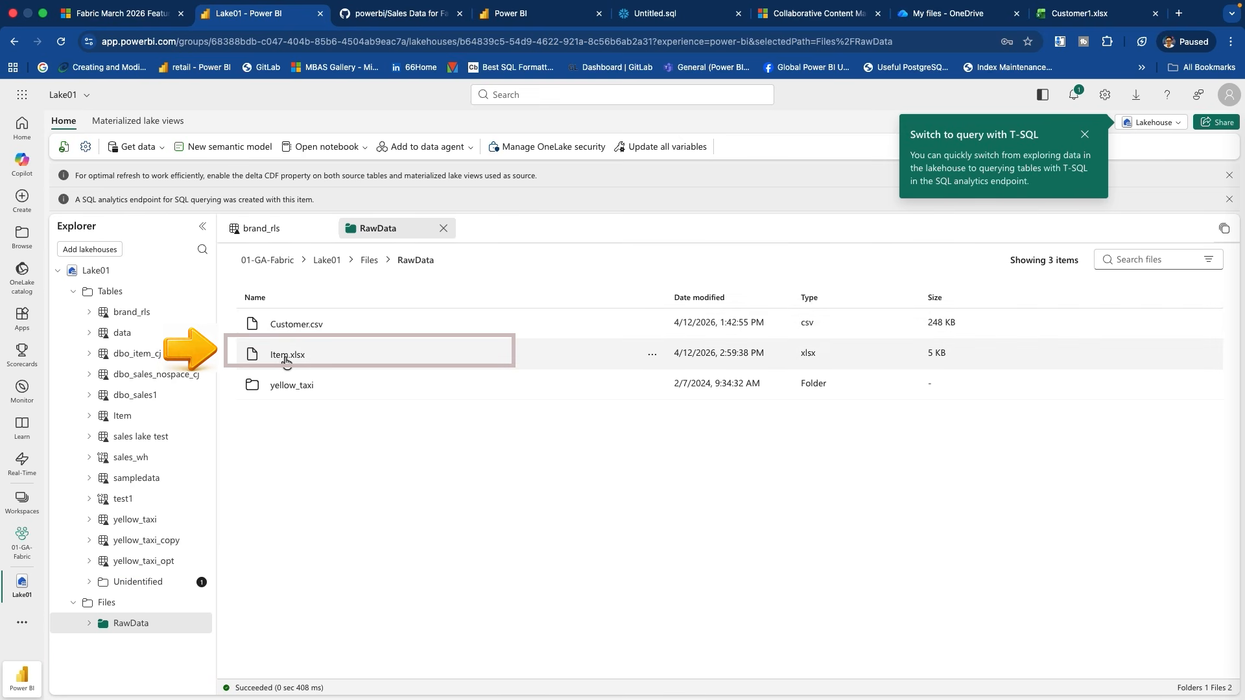
left_click(286, 356)
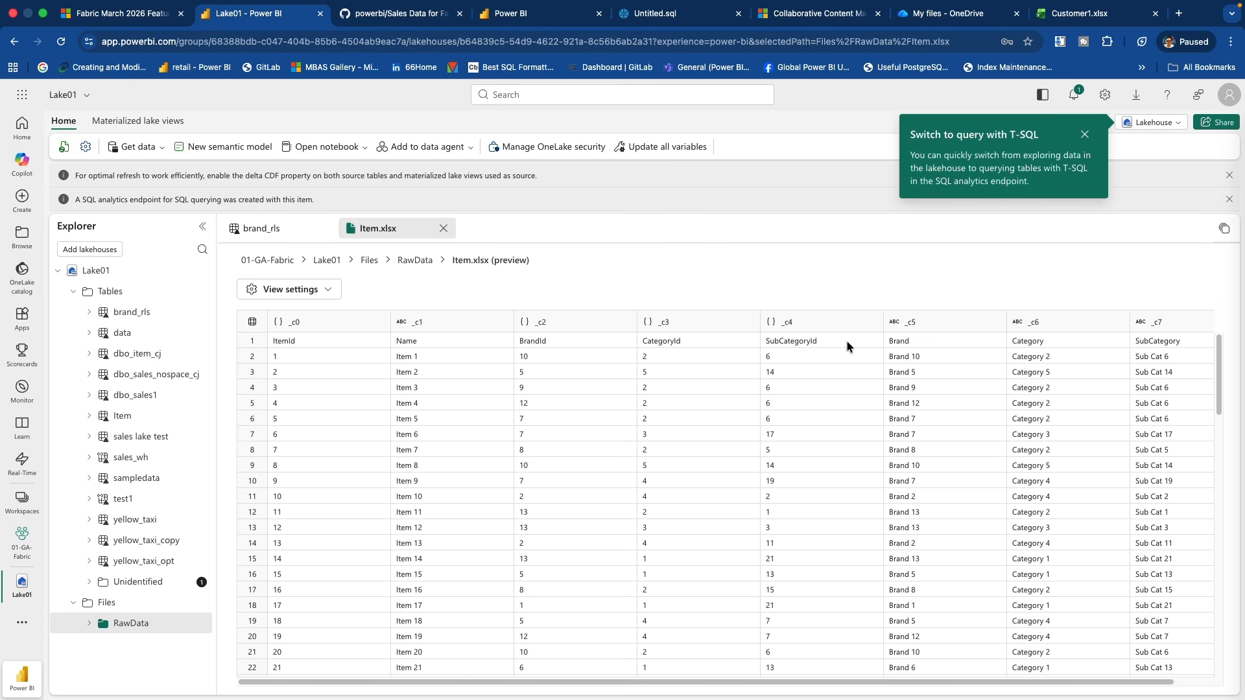
scroll(532, 441, "down", 10)
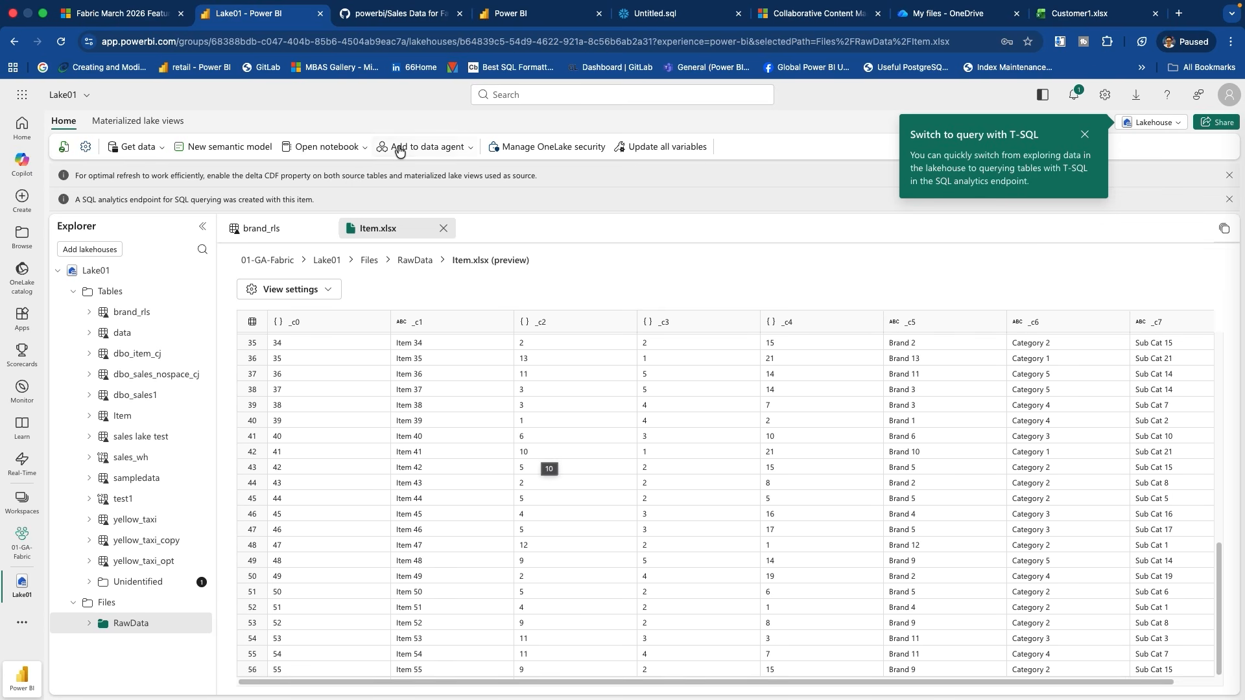
Close the Item.xlsx preview and preview Customer.csv from the RawData folder instead
left_click(443, 228)
left_click(130, 621)
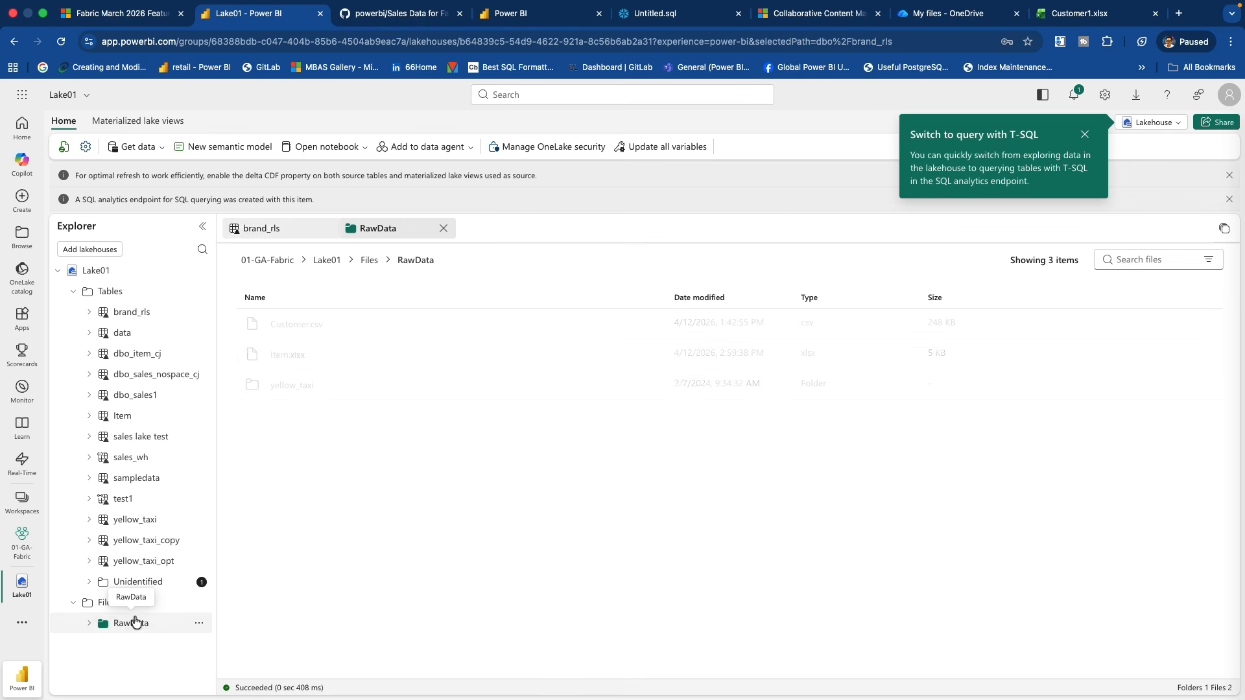
left_click(302, 326)
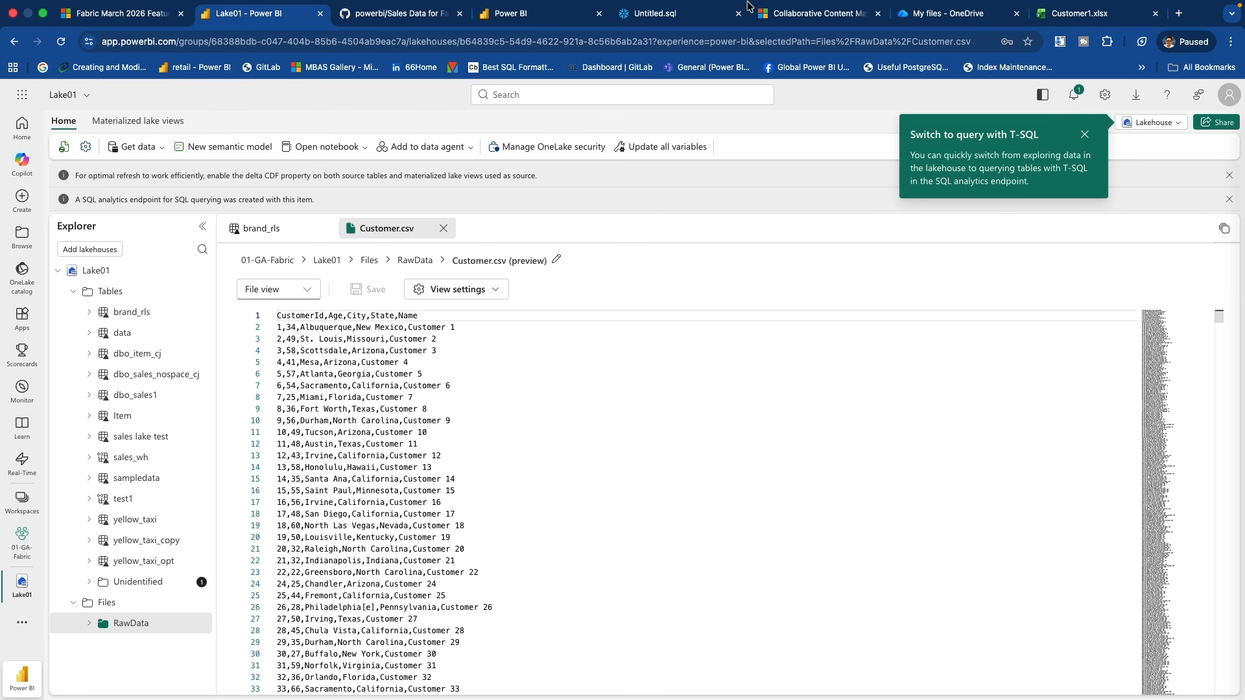
Switch to OneDrive and open Item.xlsx from My files
left_click(953, 13)
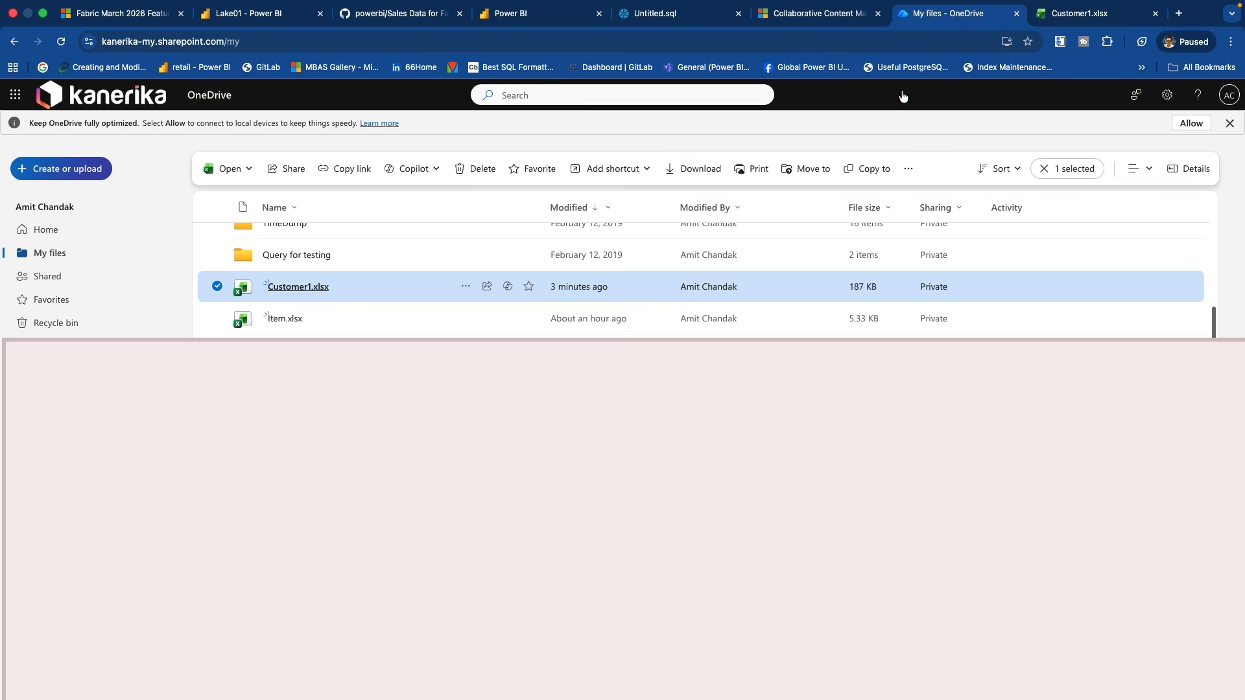
left_click(285, 319)
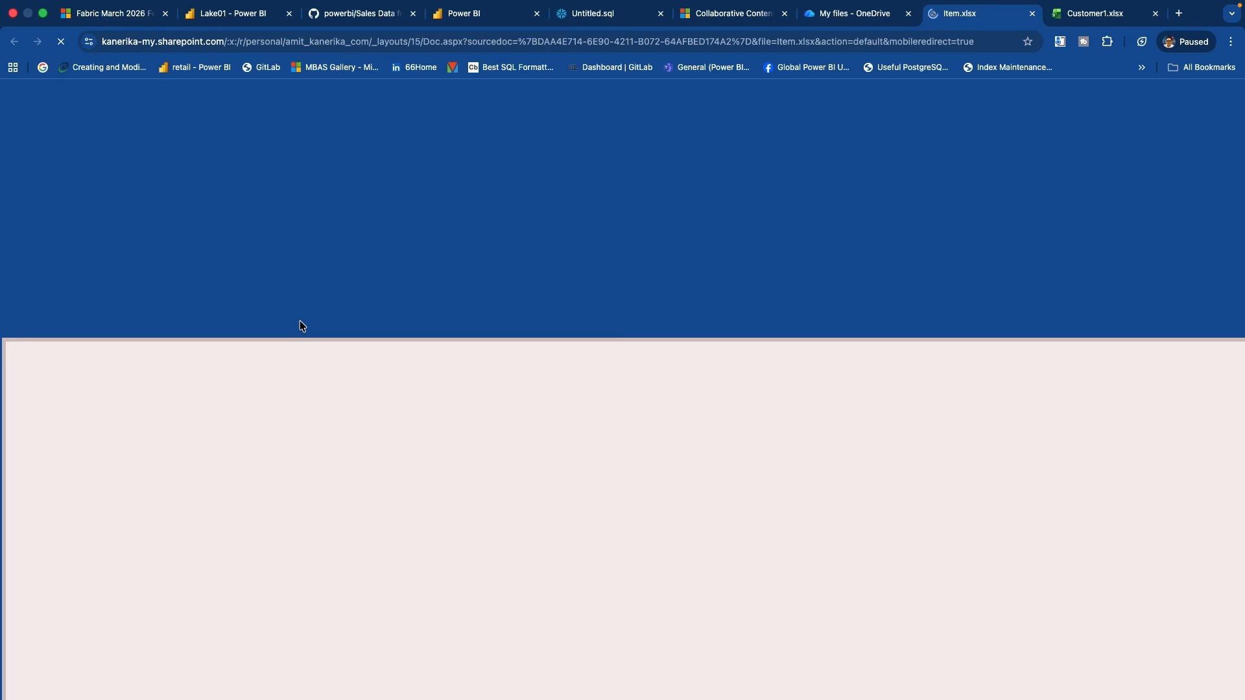